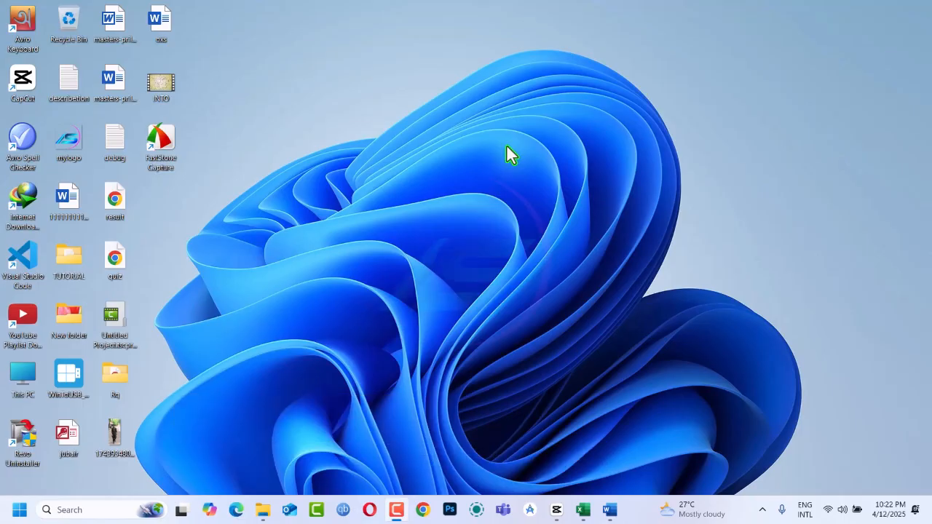
Bring up the Word notes document and the Excel workbook side by side.
left_click(614, 513)
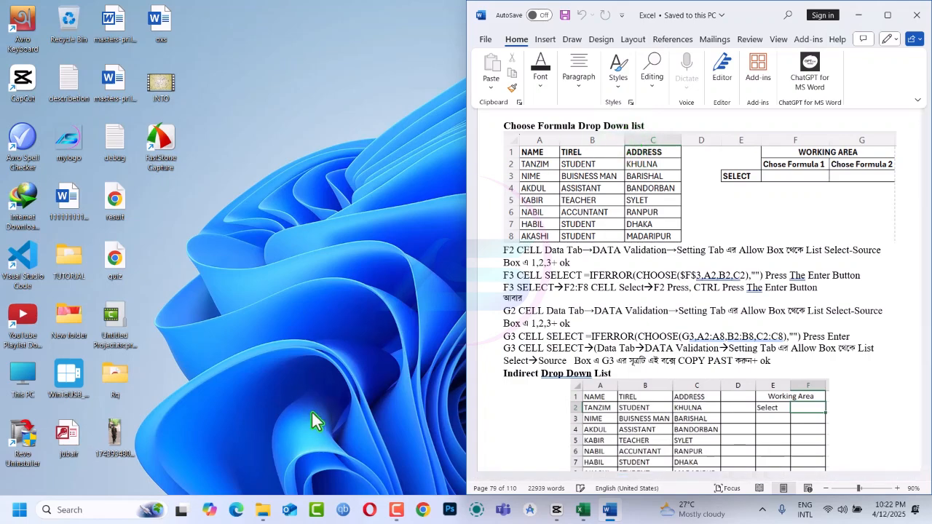
left_click(582, 513)
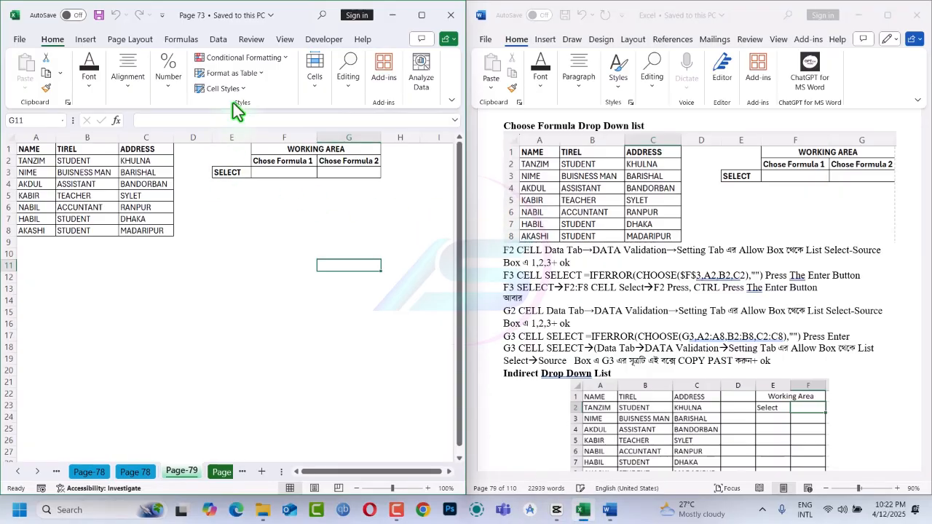
Apply list data validation to cell F3 with the source values 1,2,3.
left_click(272, 176)
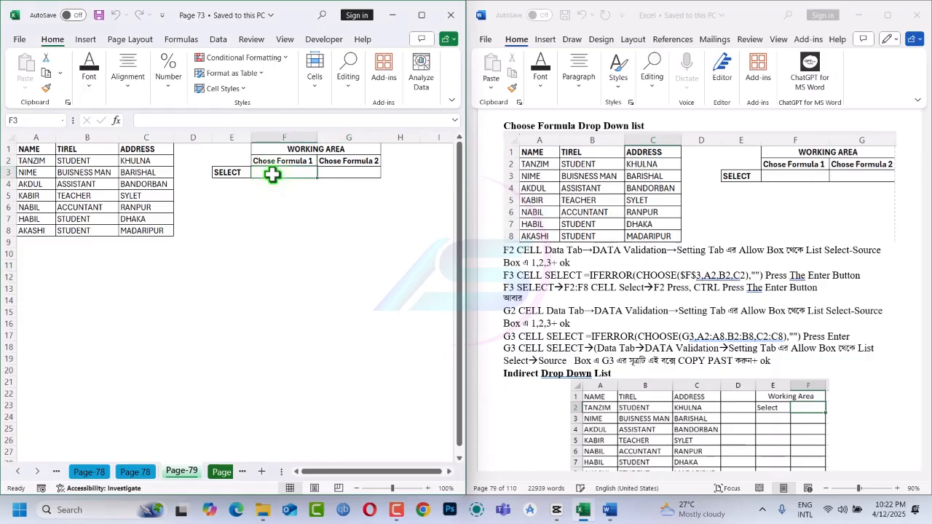
type("=")
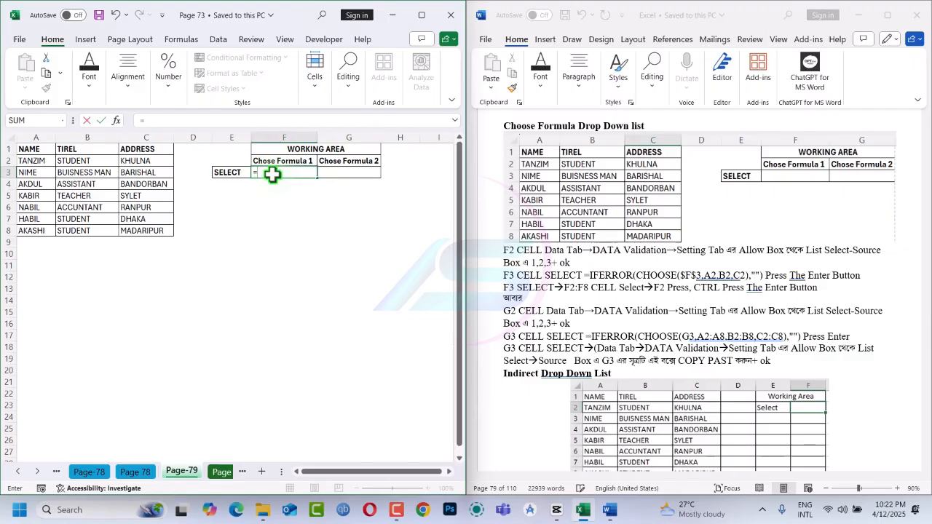
key("Escape")
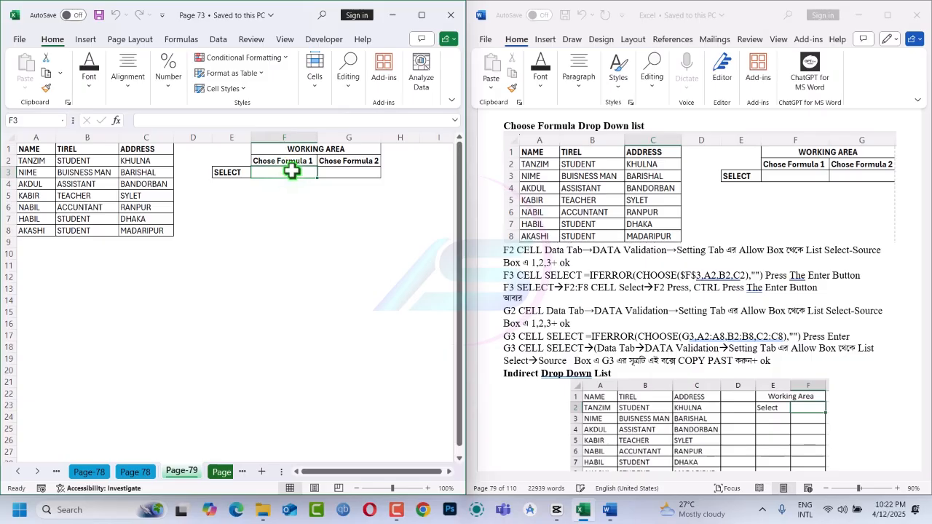
key("alt")
key("a")
key("v")
key("v")
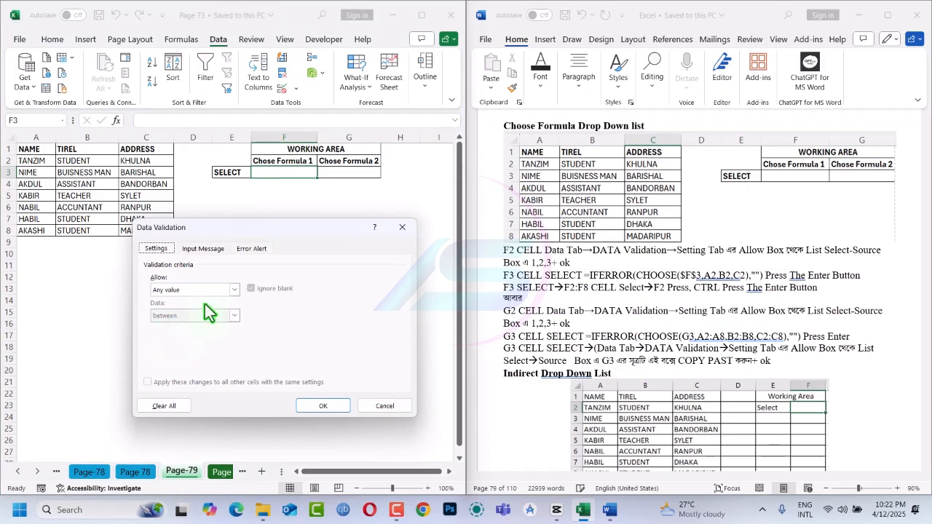
left_click(232, 290)
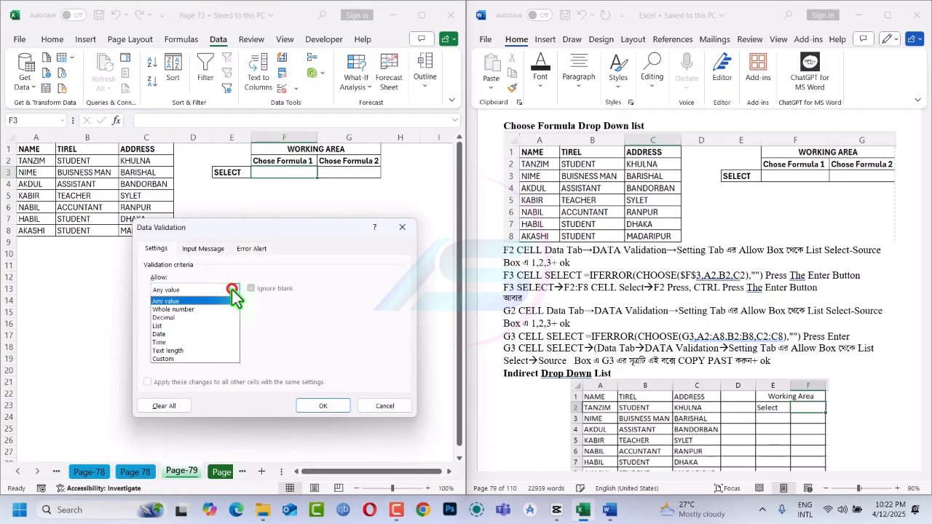
left_click(168, 327)
left_click(179, 342)
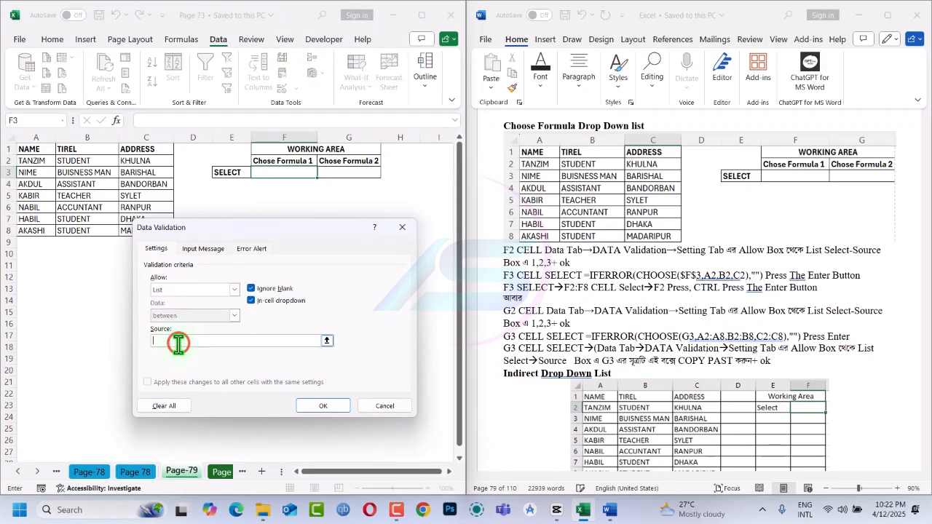
type("1,2,3")
left_click(320, 405)
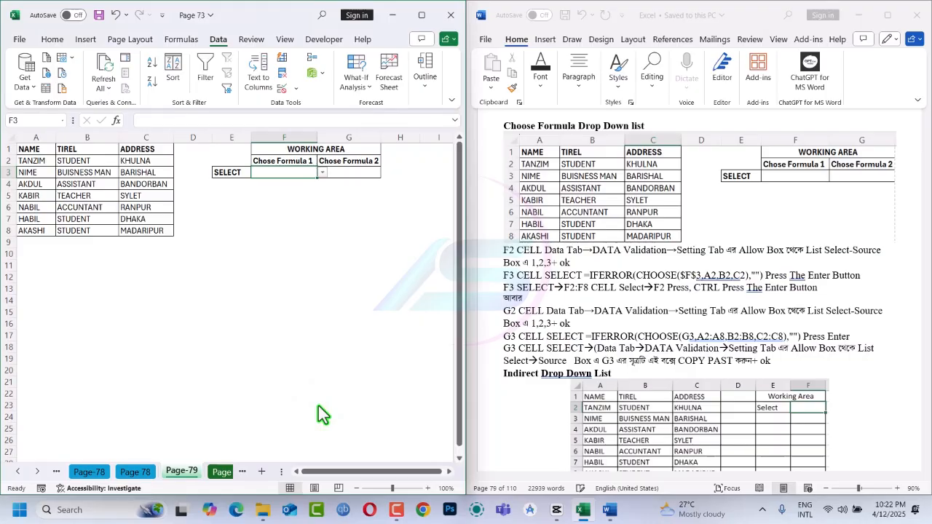
Fill the drop-down from cell F3 across to G3 and open the list in G3.
left_click(317, 180)
left_click_drag(316, 179, 362, 171)
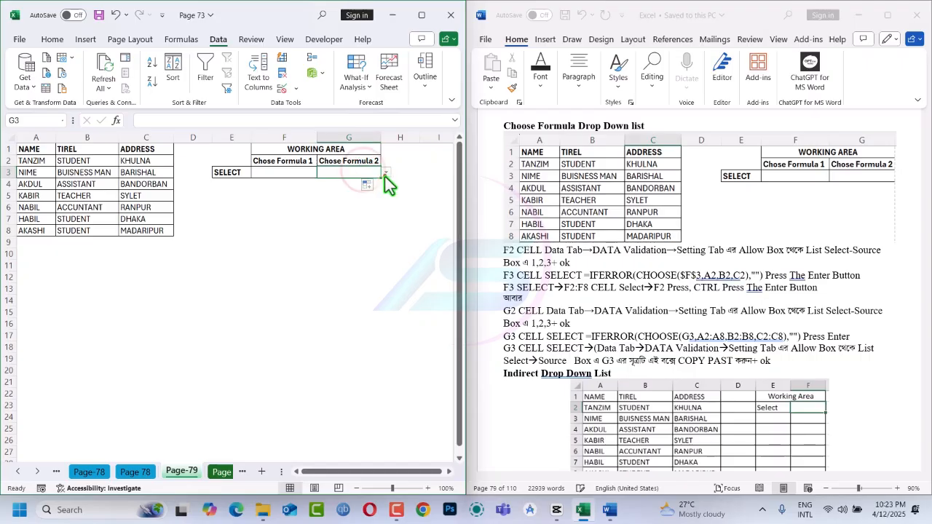
left_click(386, 173)
Enter the formula =CHOOSE(F3,A2,B2,C2) in cell F4.
left_click(277, 166)
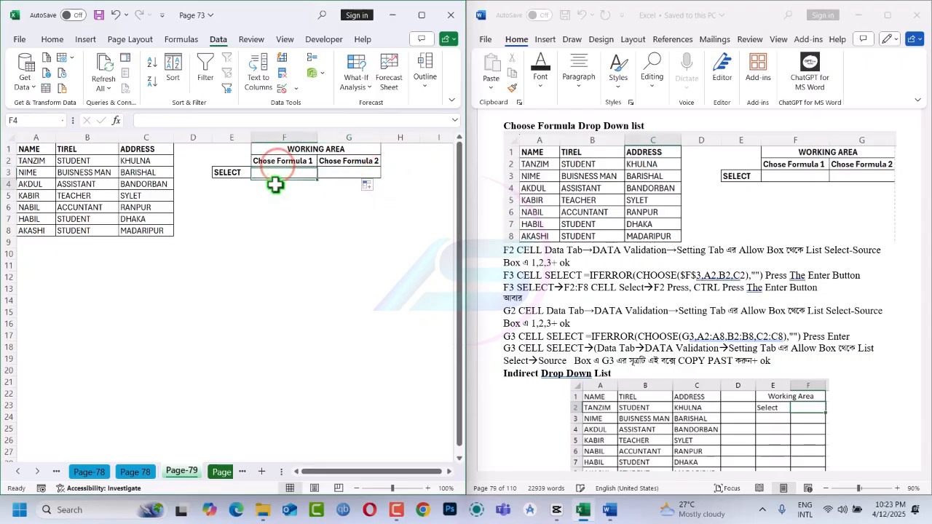
left_click(275, 184)
type("=")
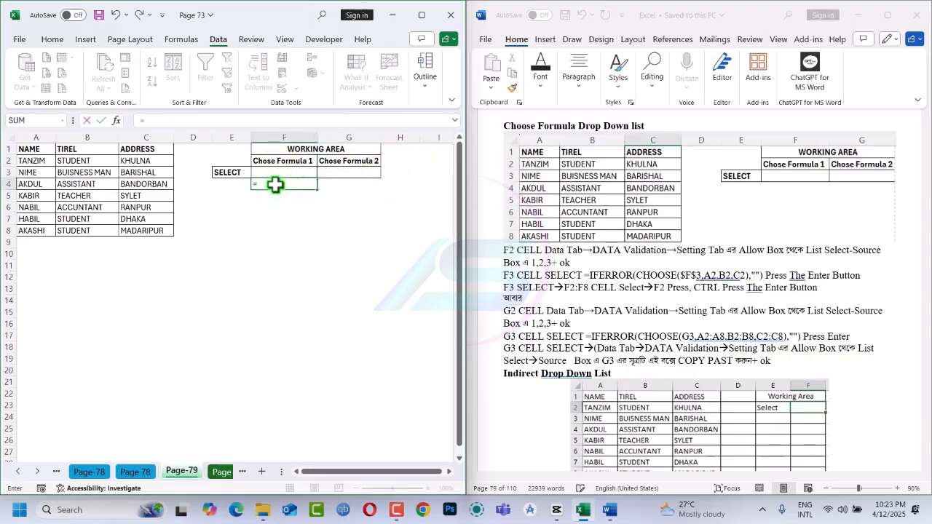
type("ch")
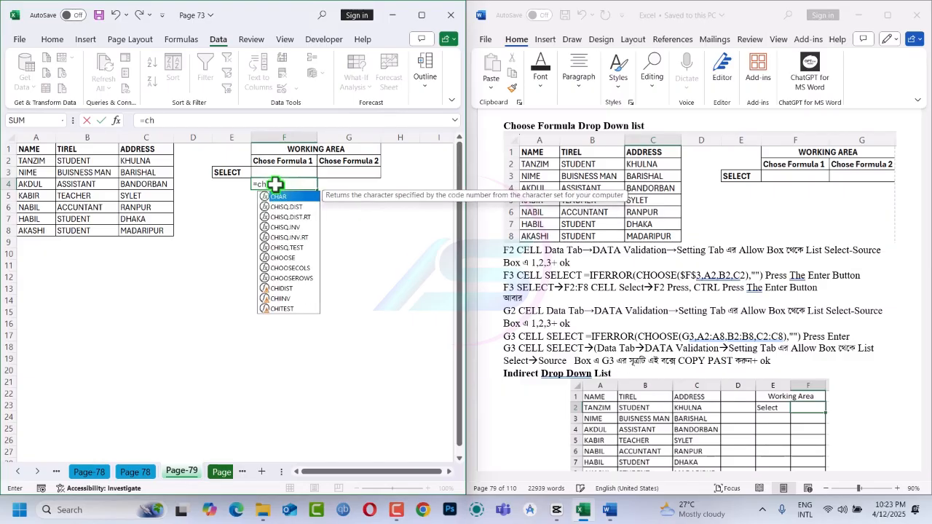
type("o")
key("Tab")
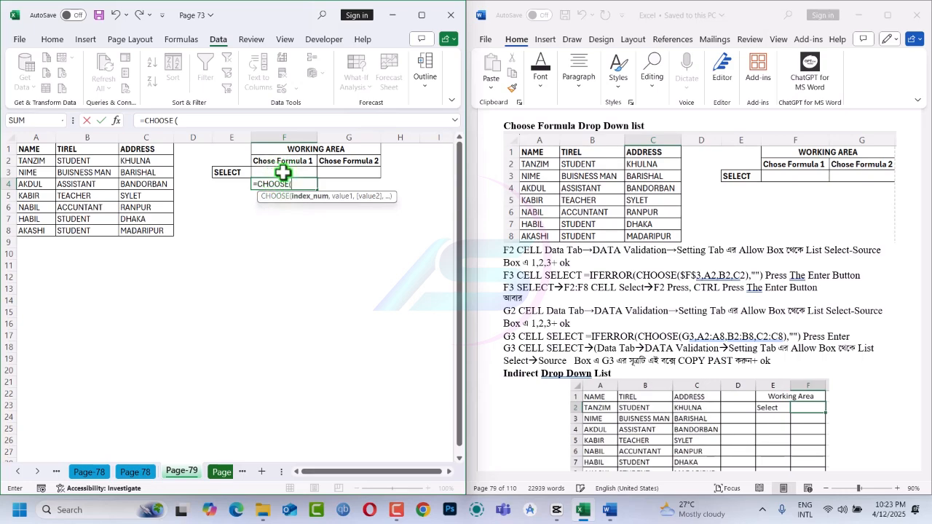
left_click(283, 172)
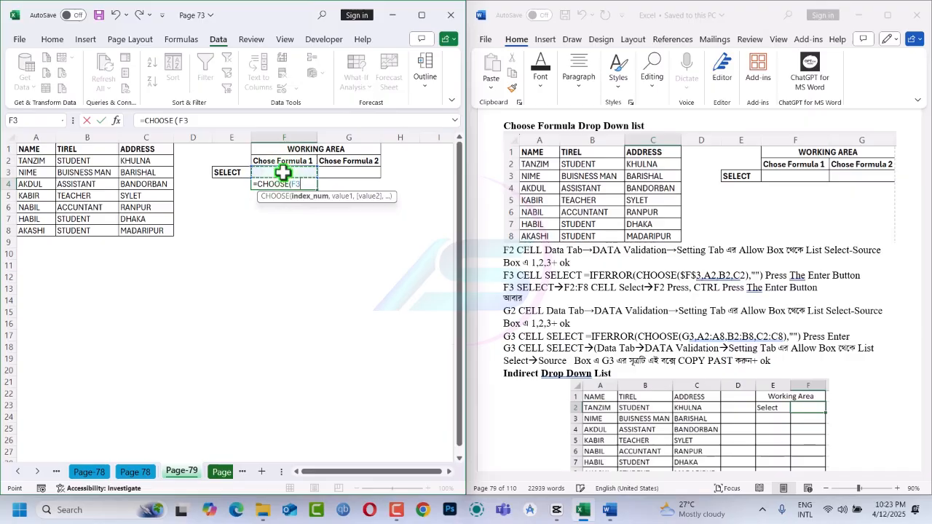
type(",")
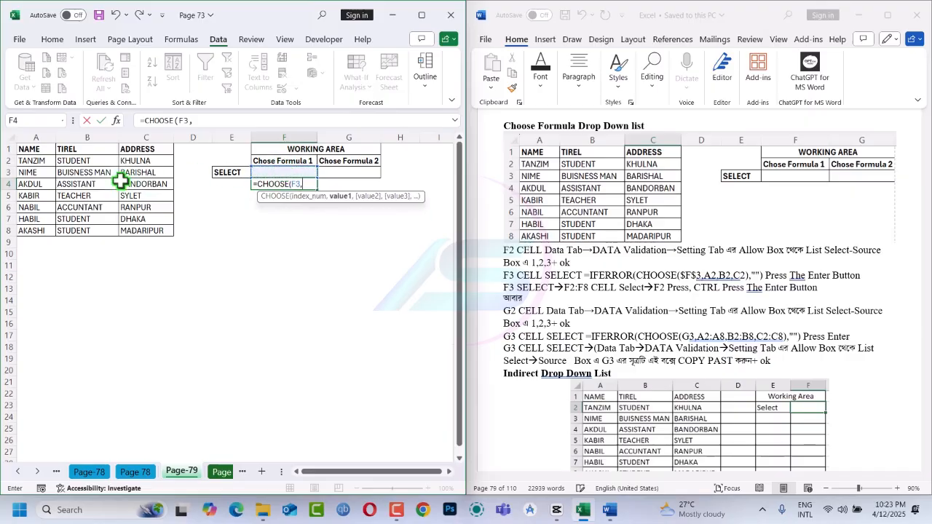
left_click(40, 159)
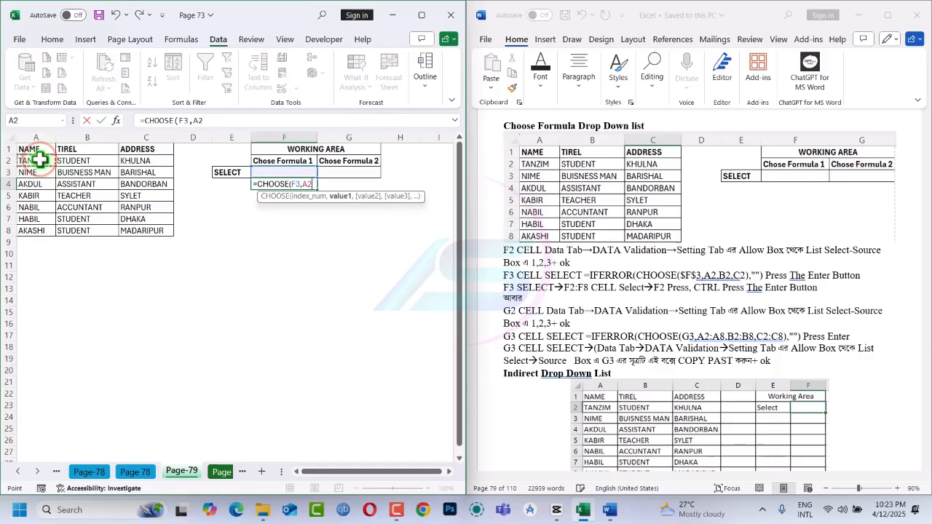
type(",")
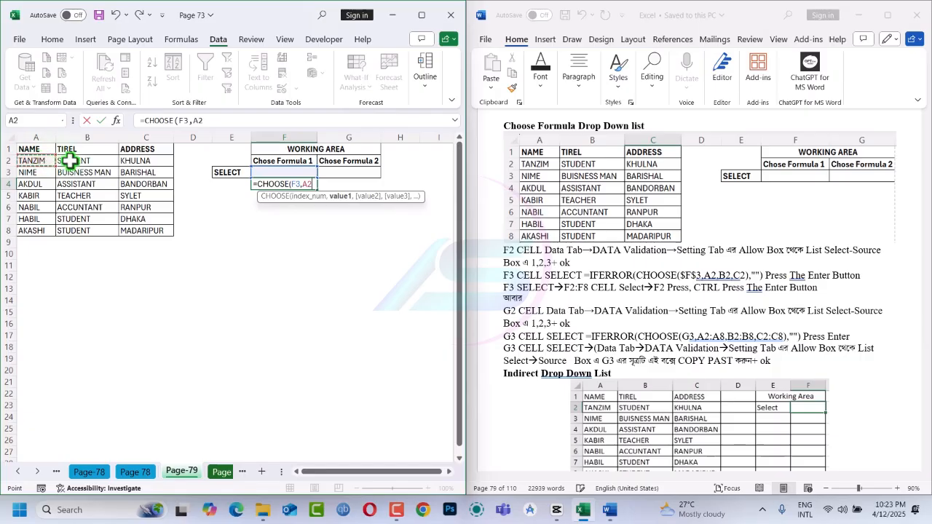
left_click(72, 159)
type(",")
left_click(140, 160)
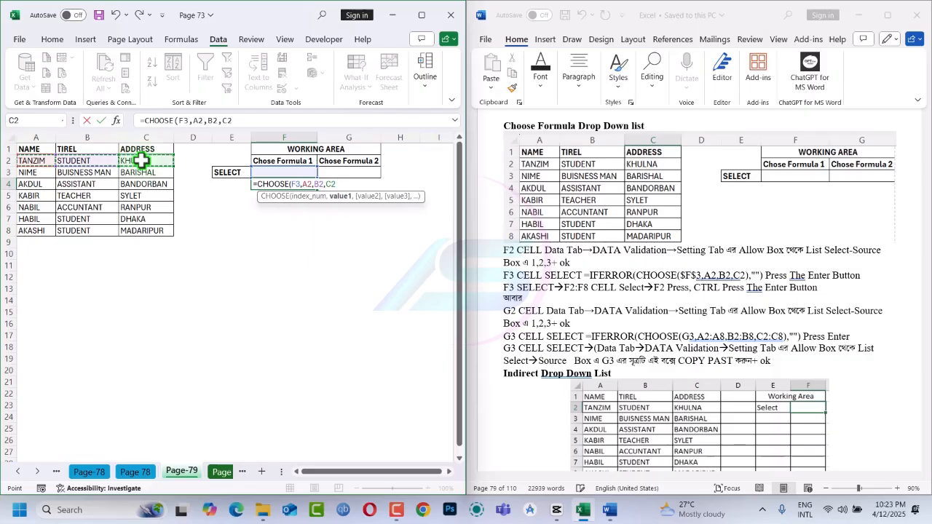
key("Return")
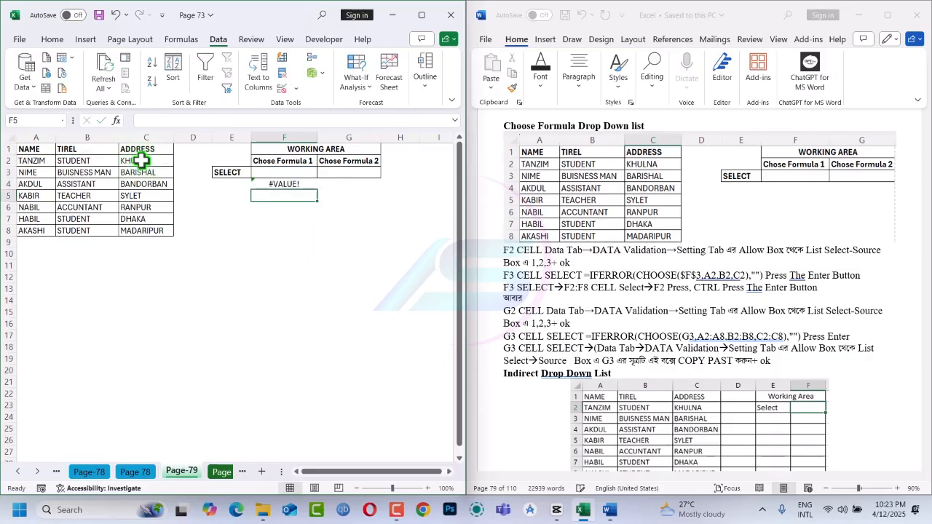
Wrap the F4 formula in IFERROR with an empty-text fallback, making it =IFERROR(CHOOSE(F3,A2,B2,C2),"").
left_click(286, 186)
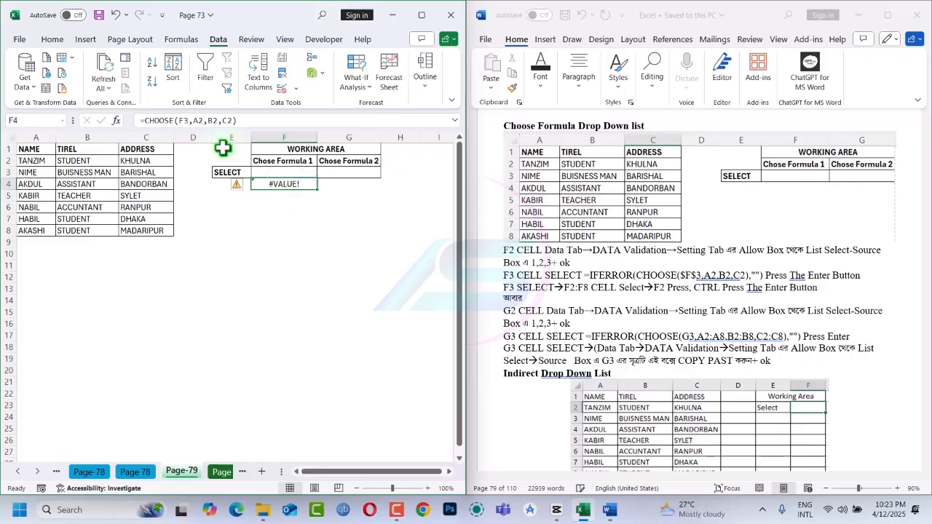
left_click(143, 122)
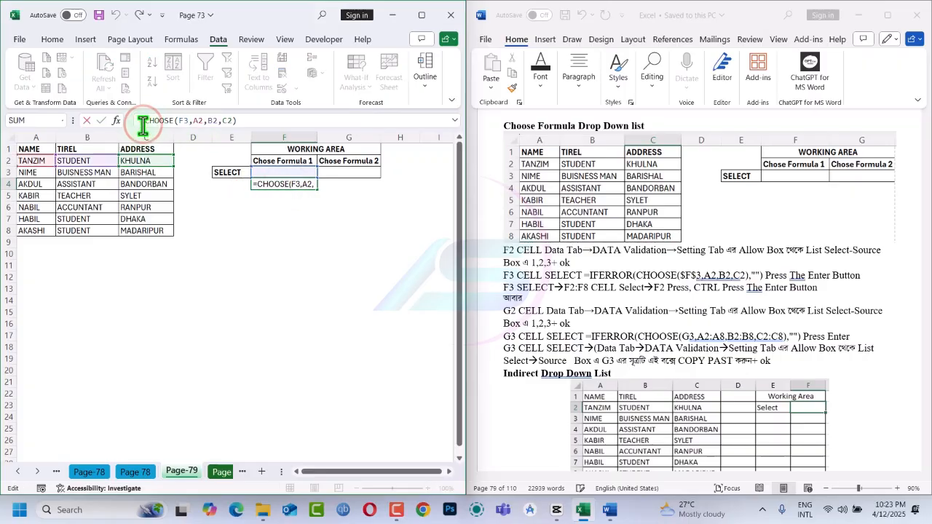
type("if")
key("Down")
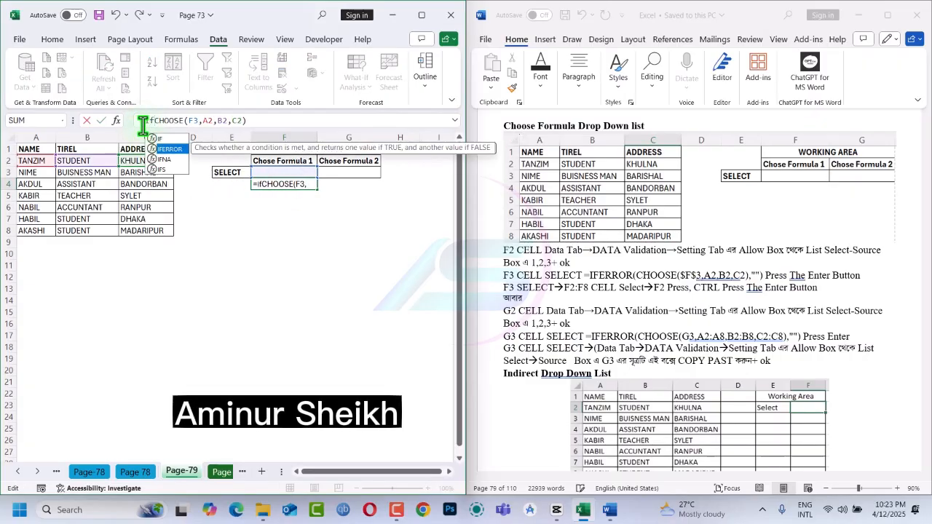
key("Tab")
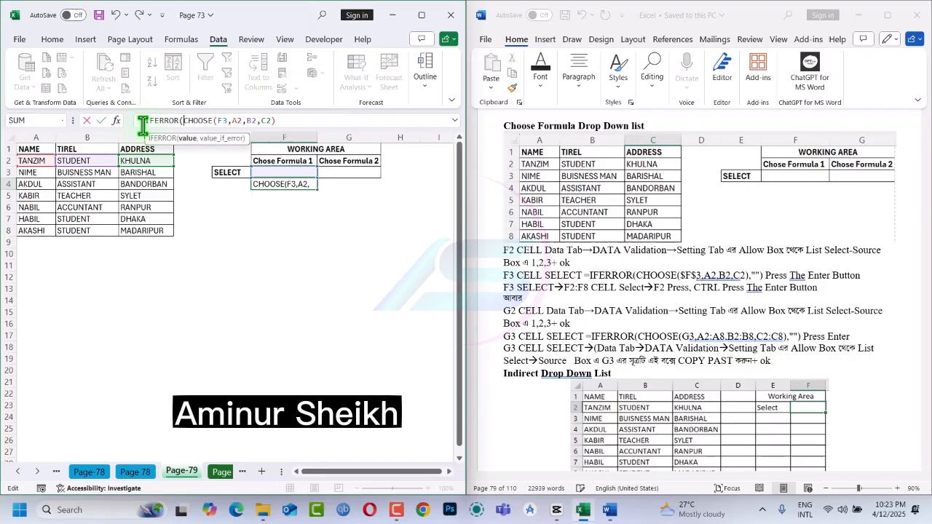
left_click(290, 120)
type(",")
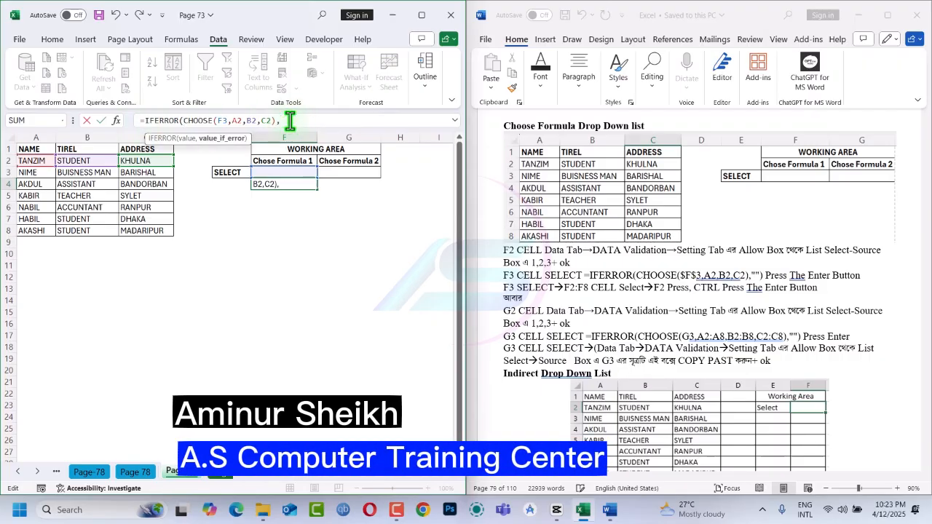
type("\"\"")
key("Return")
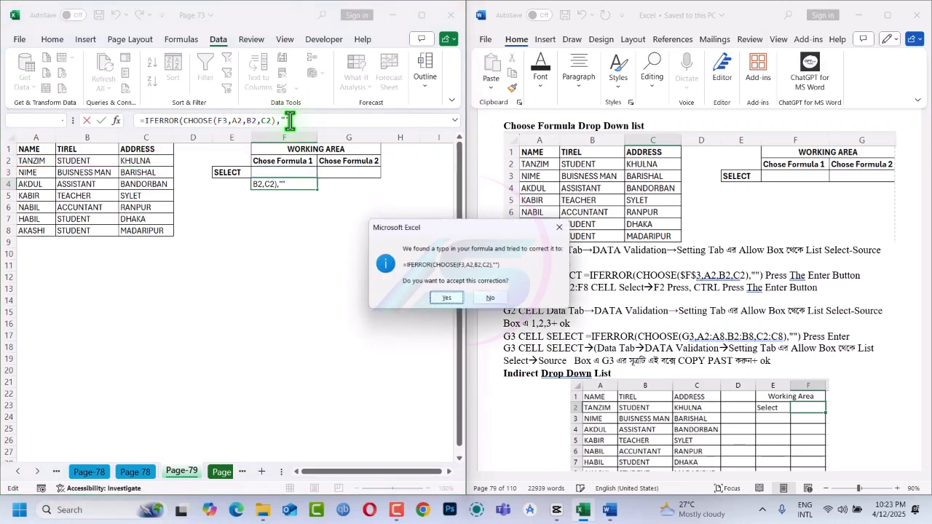
key("Return")
Choose 1 from the drop-down list in cell F3.
left_click(291, 171)
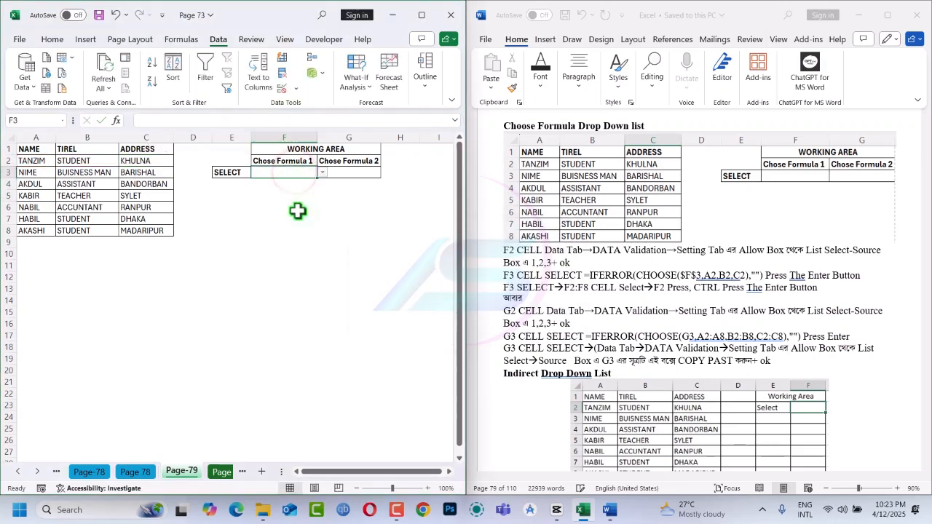
left_click(322, 172)
left_click(301, 184)
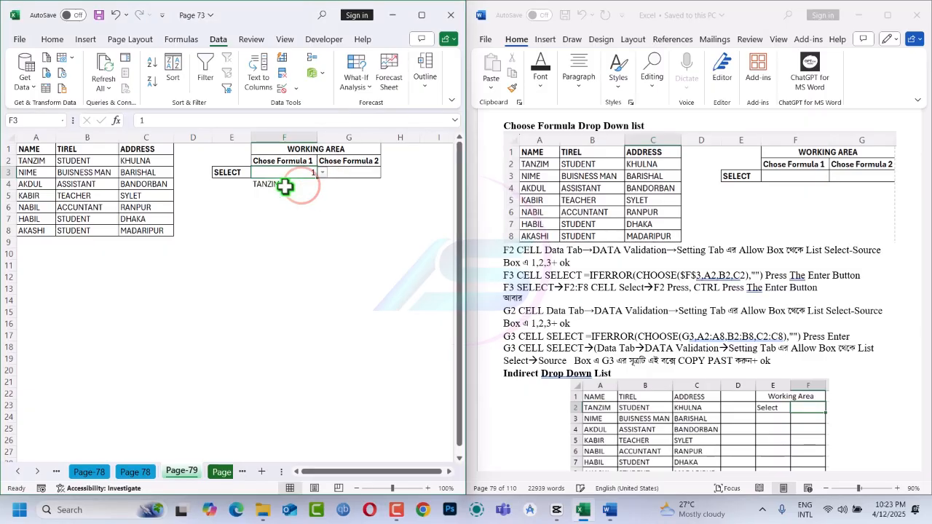
Fill the IFERROR/CHOOSE formula from F4 into the whole range F4:F12 and inspect the copied formulas.
left_click(279, 187)
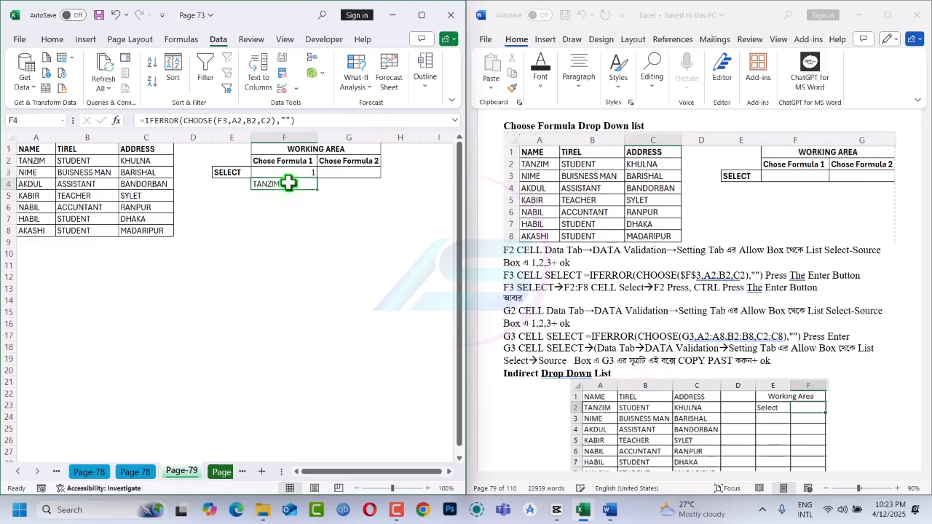
left_click_drag(288, 182, 287, 282)
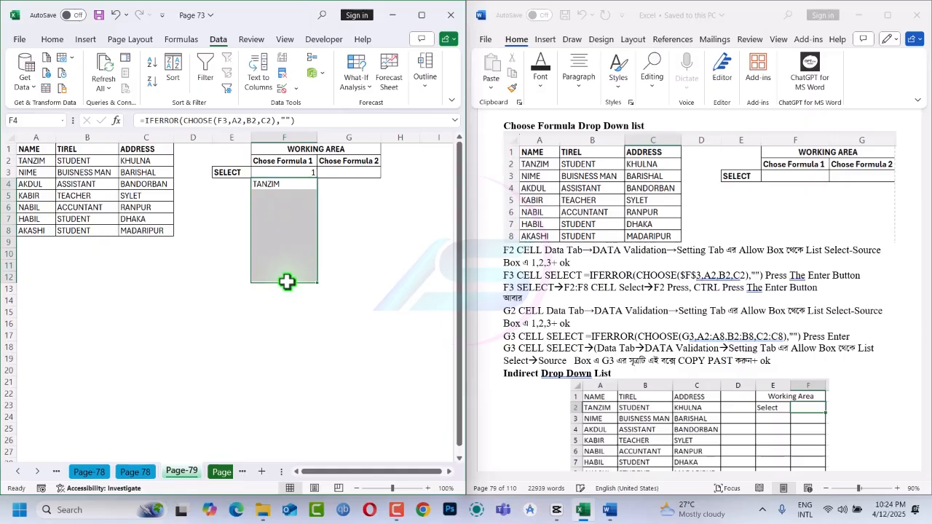
key("F3")
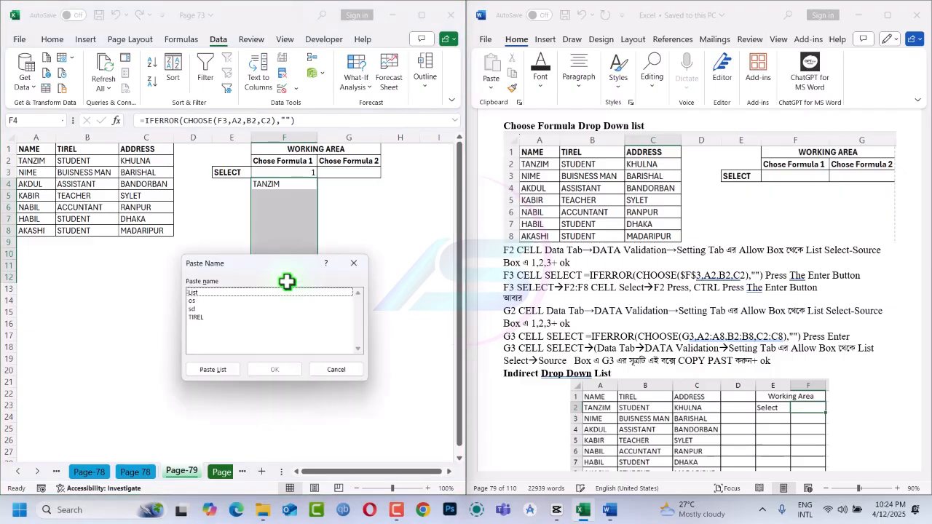
key("Escape")
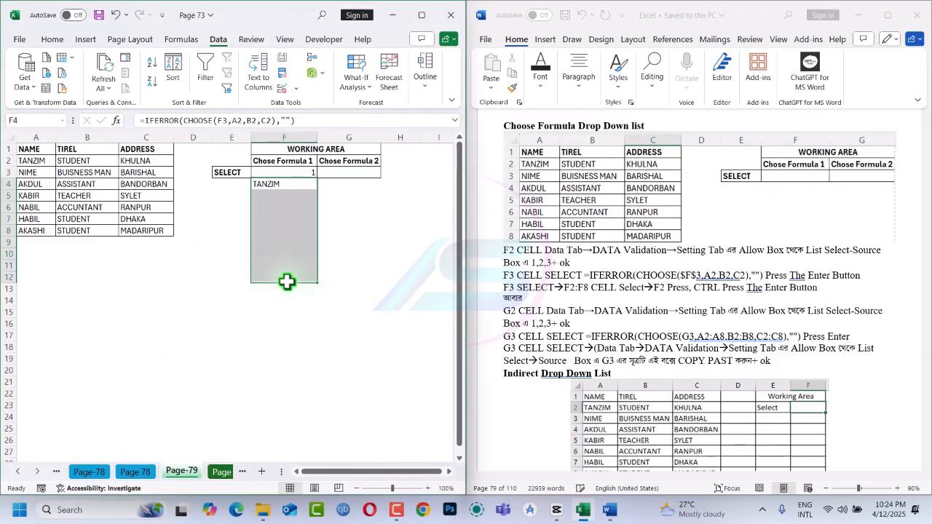
key("F2")
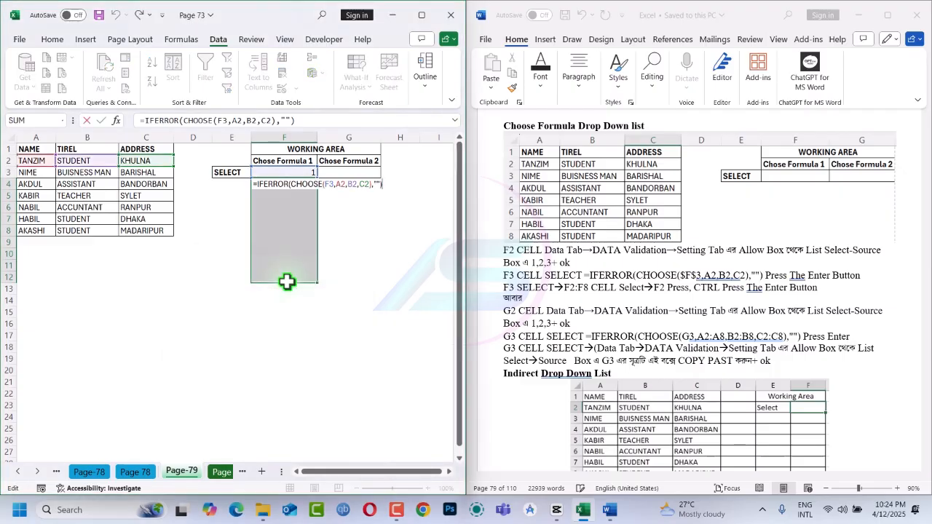
key("ctrl+Return")
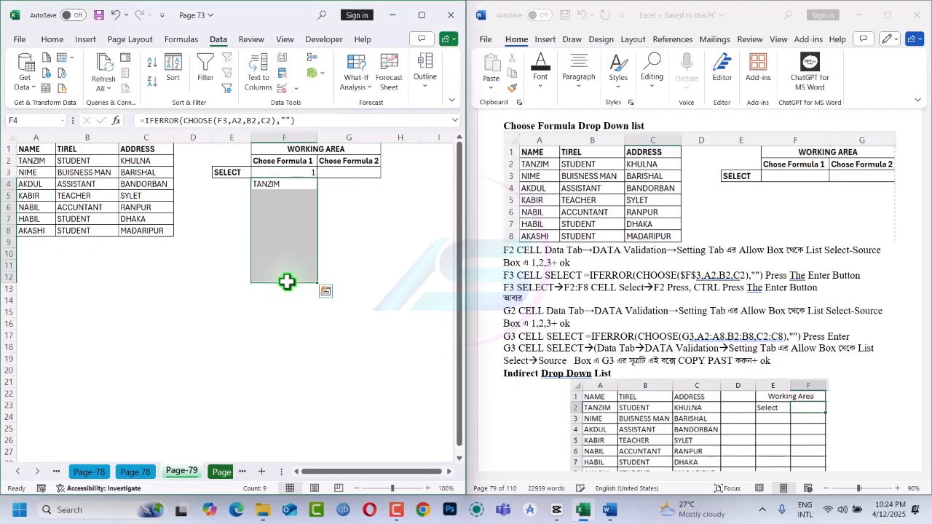
left_click(270, 198)
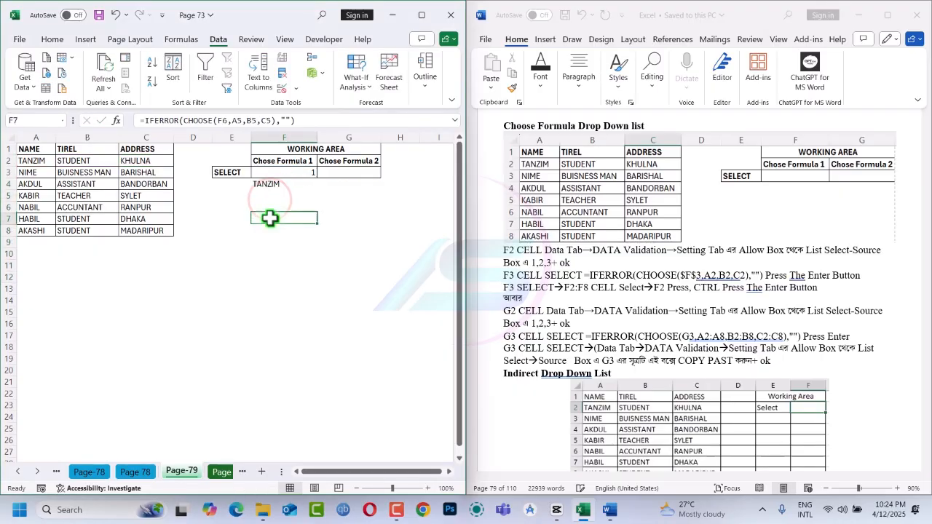
Test the drop-down list in cell F3 by choosing 2 and 3 in turn.
left_click(280, 184)
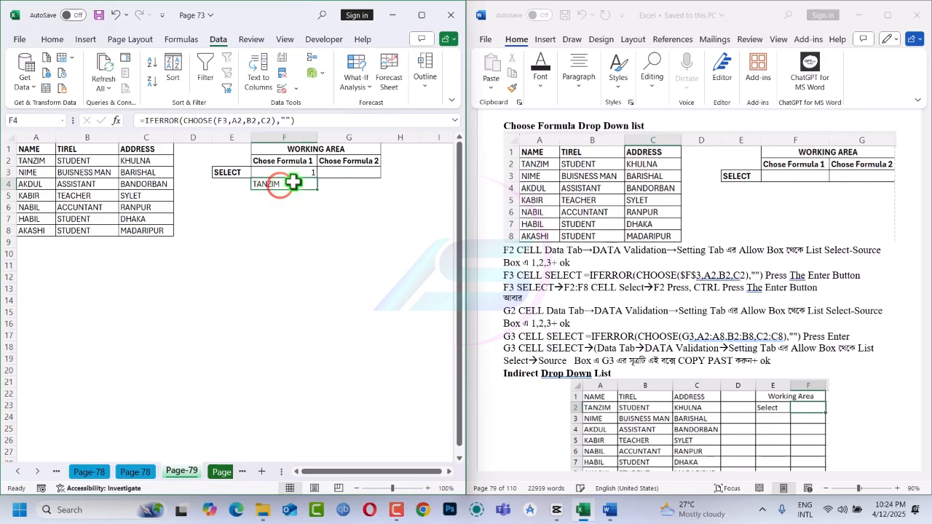
left_click(308, 171)
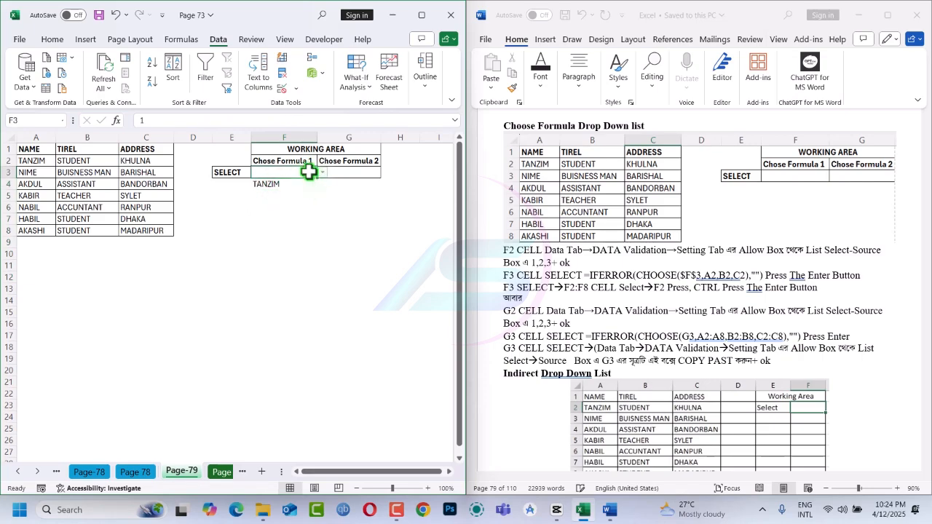
left_click(322, 174)
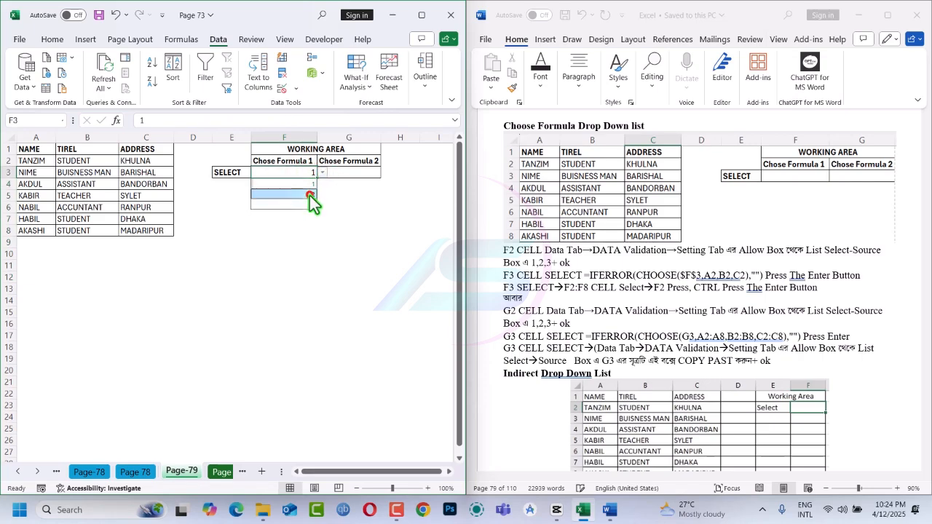
left_click(309, 195)
left_click(320, 175)
left_click(307, 207)
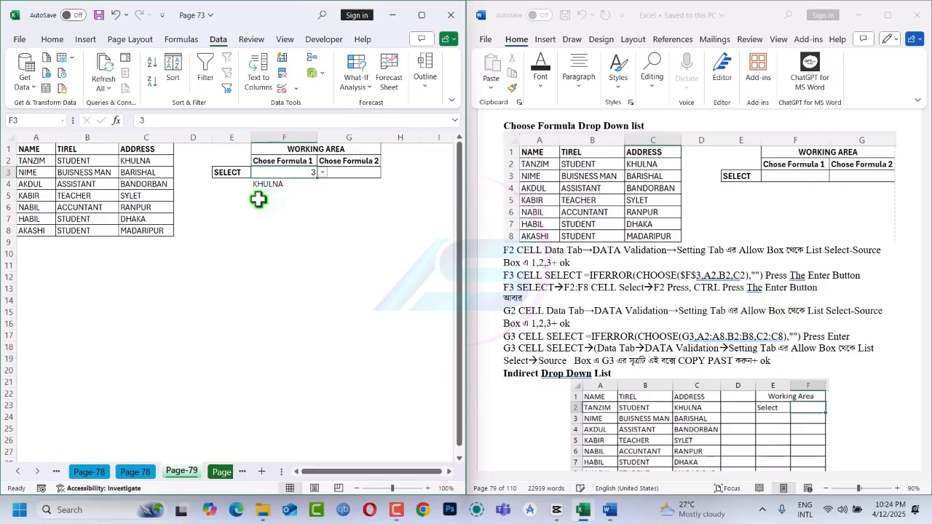
Fill the IFERROR/CHOOSE formula from F4 down through F7 and review the formula in F4.
left_click_drag(274, 180, 275, 188)
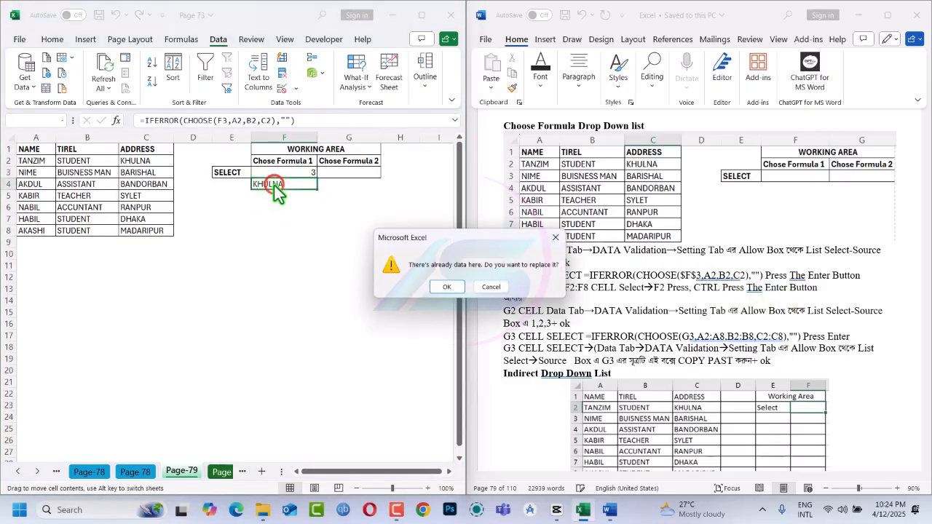
key("Escape")
left_click(284, 186)
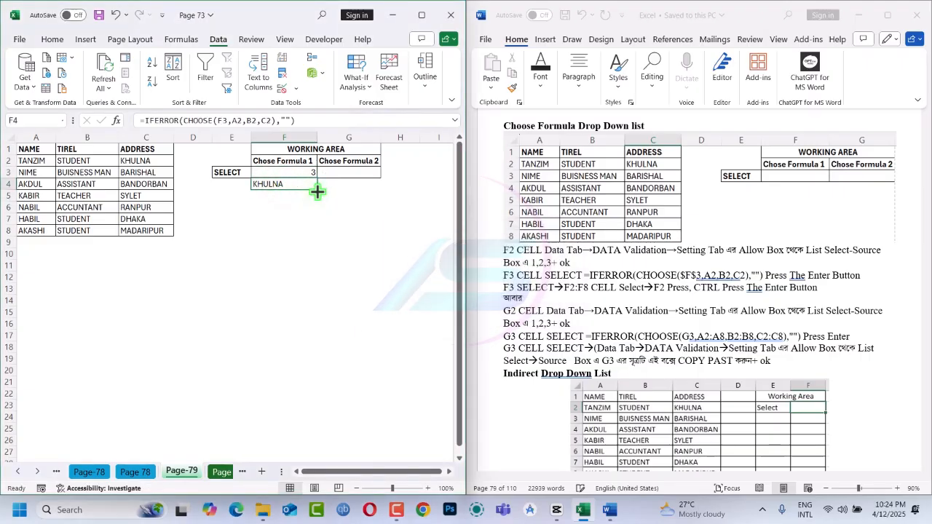
left_click_drag(316, 190, 316, 222)
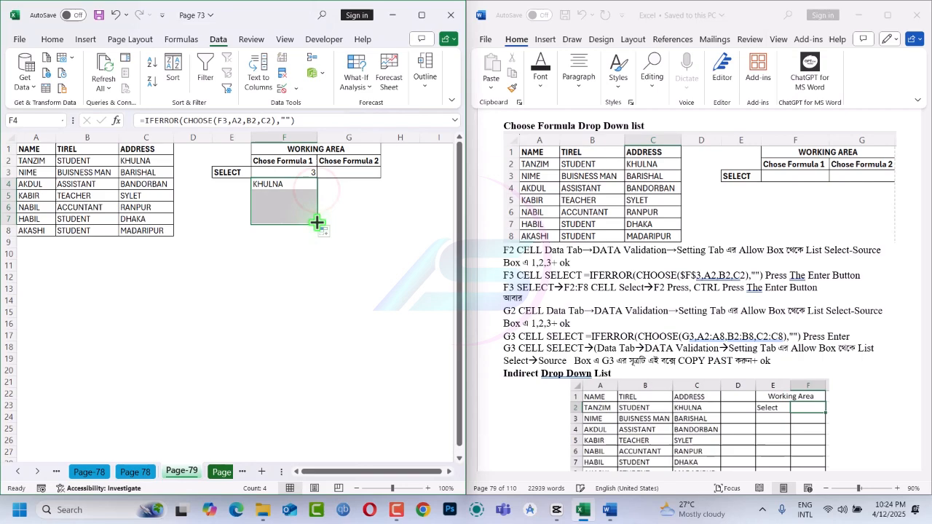
left_click(280, 202)
left_click(284, 184)
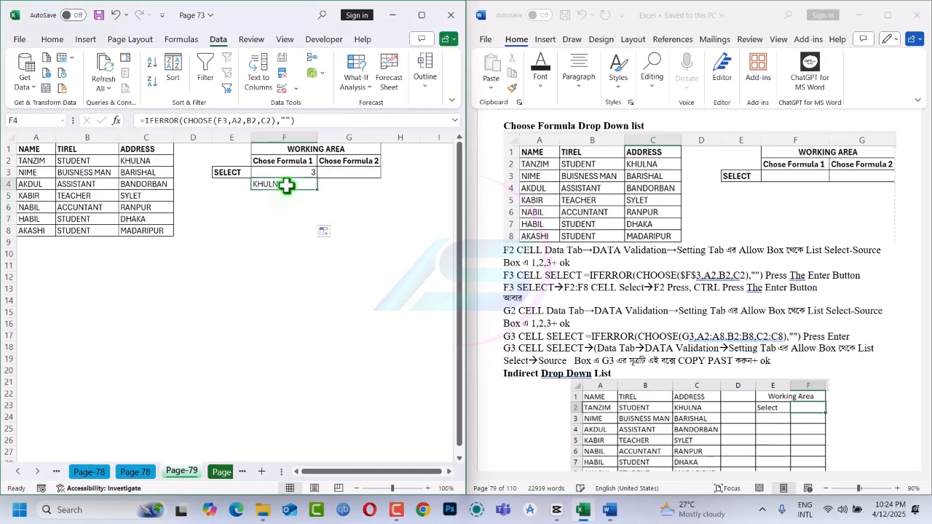
left_click(241, 121)
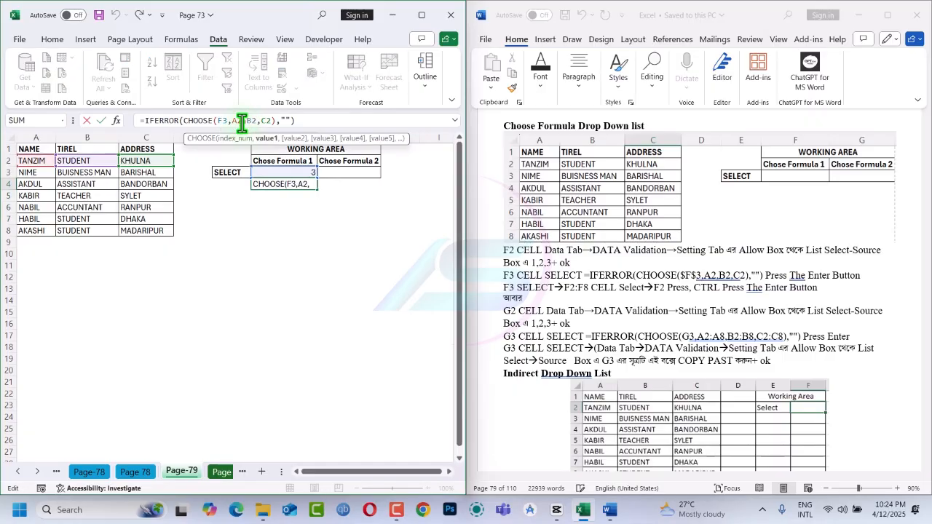
left_click(241, 121)
key("ctrl+Return")
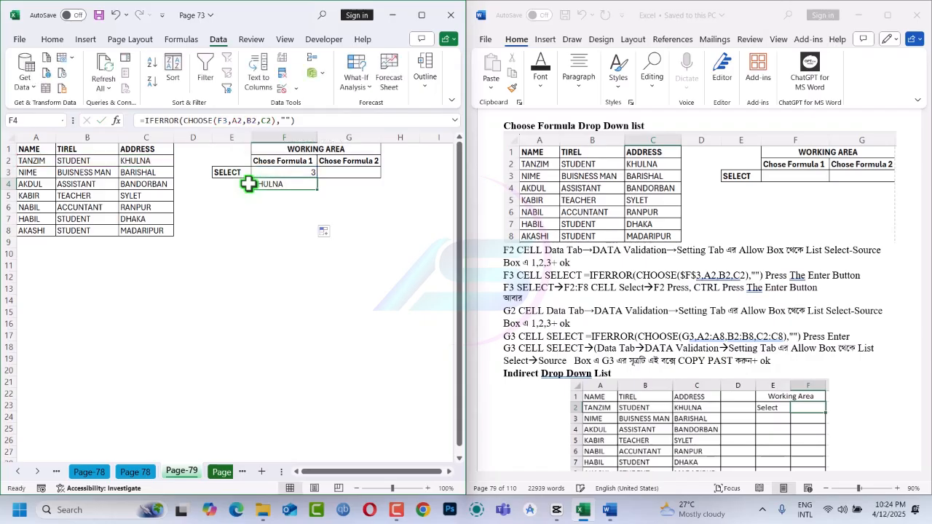
Set the F3 selection back to 1 from its drop-down list.
left_click(306, 173)
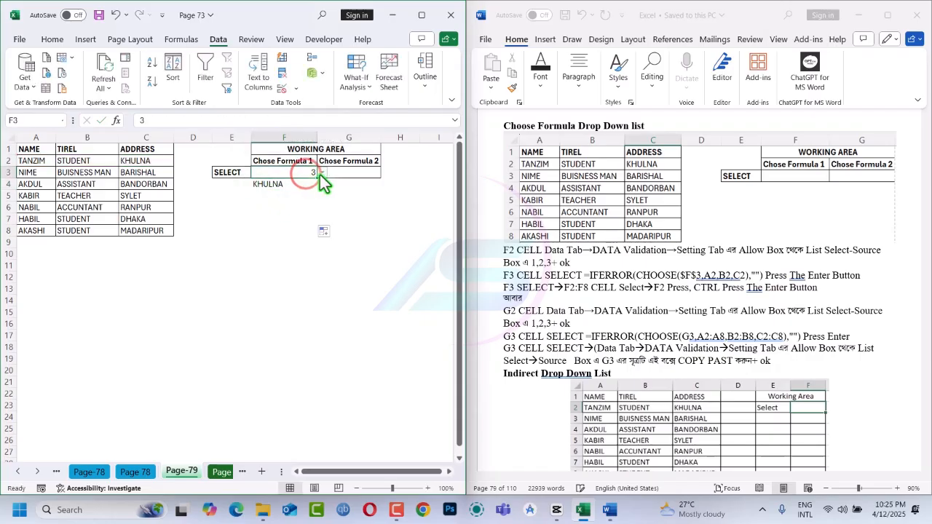
left_click(322, 173)
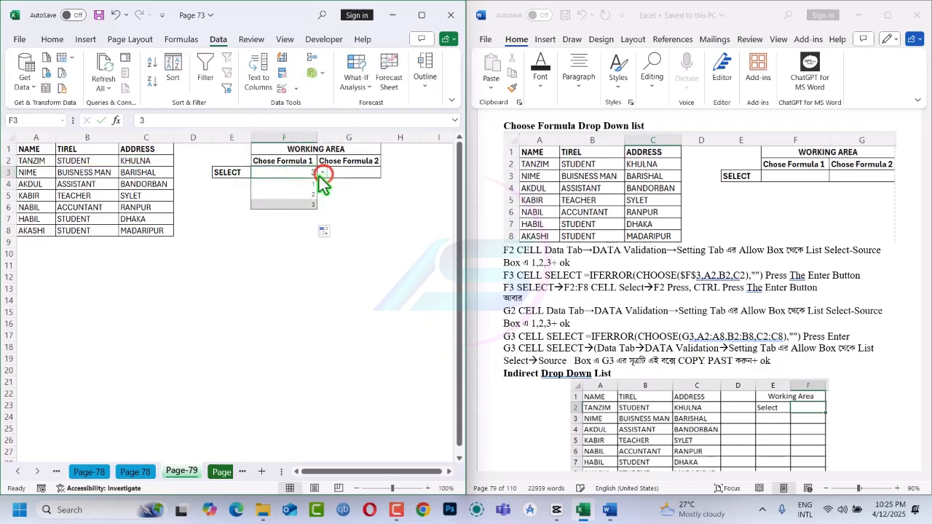
left_click(310, 184)
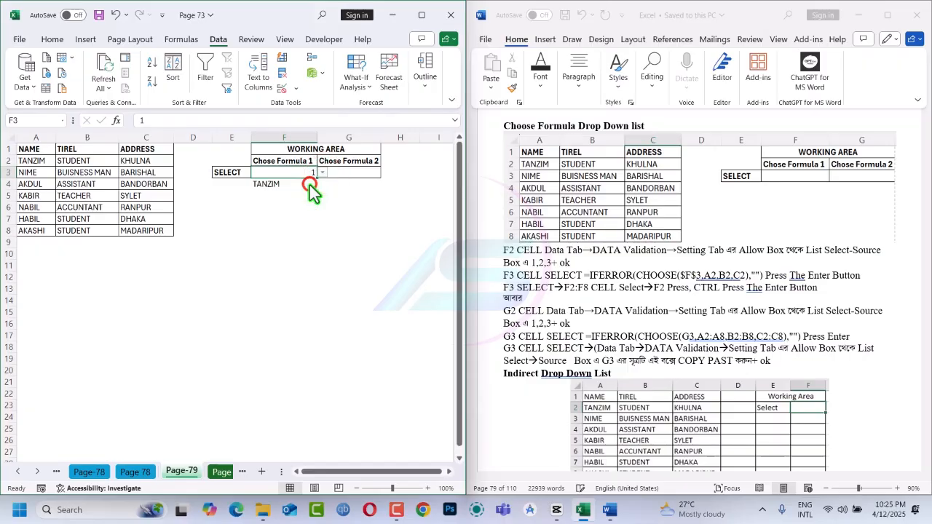
Begin a CHOOSE formula in cell G4 with G3 as the index and A2:A8 as the first value range.
left_click(353, 173)
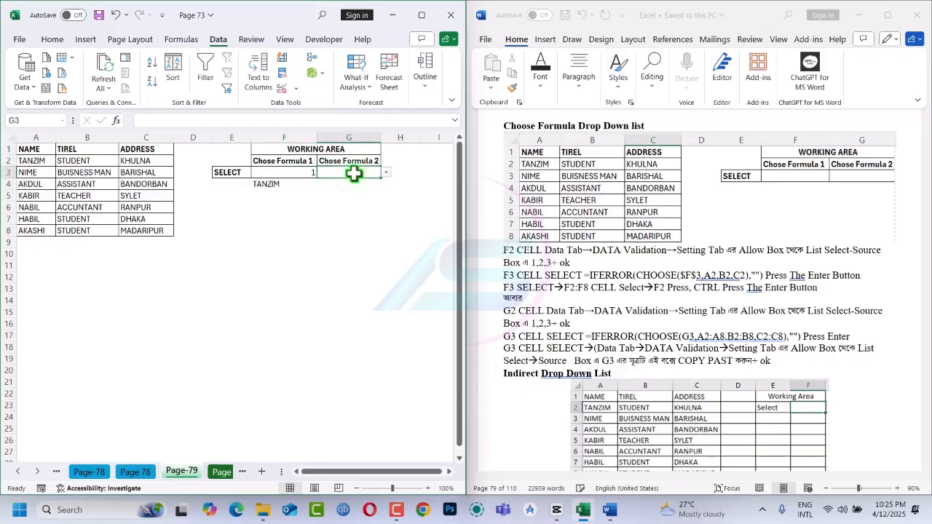
left_click(350, 185)
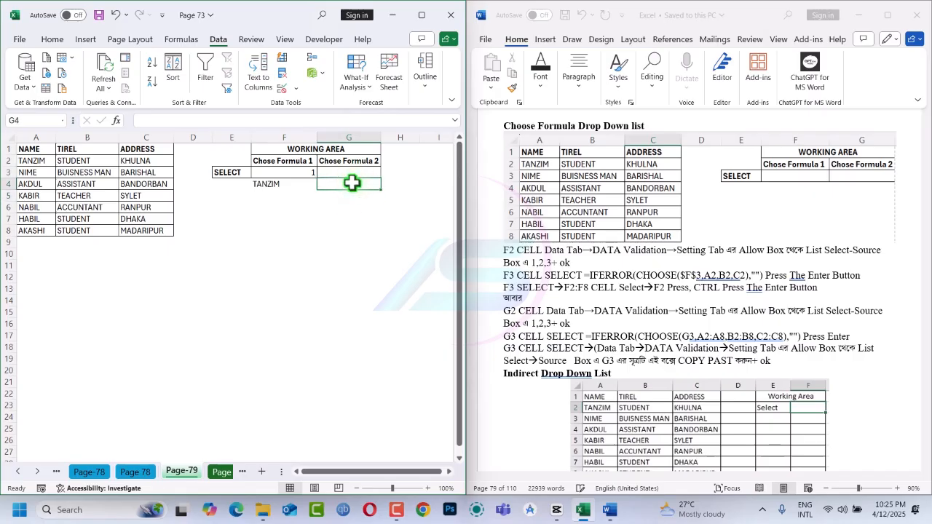
type("=cj")
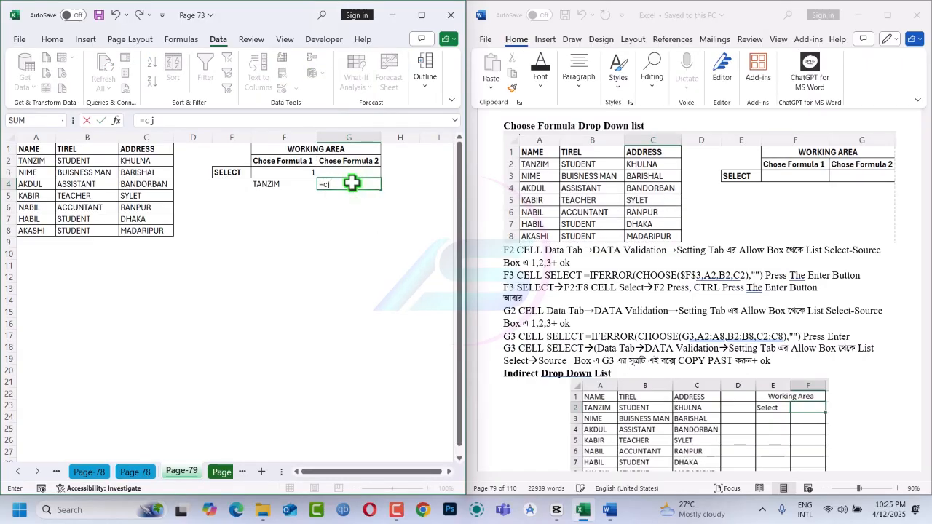
key("BackSpace")
type("hoo")
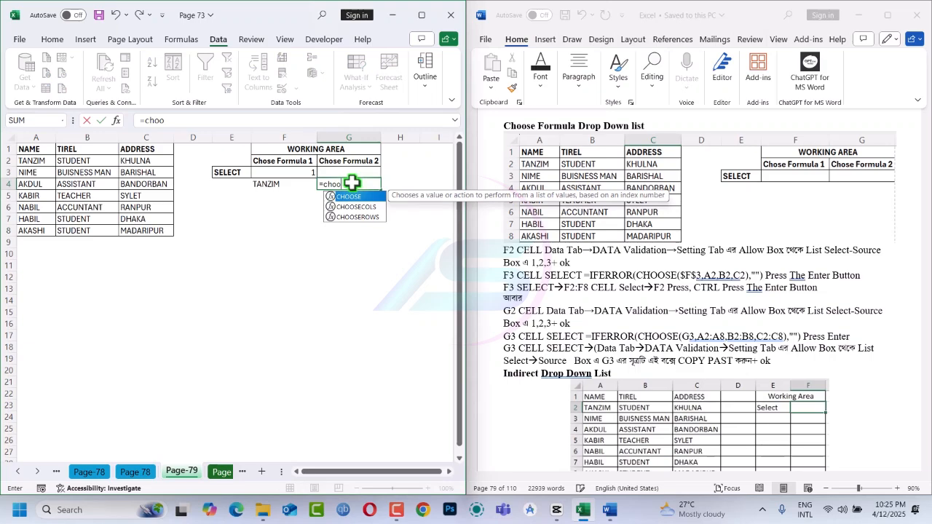
key("Tab")
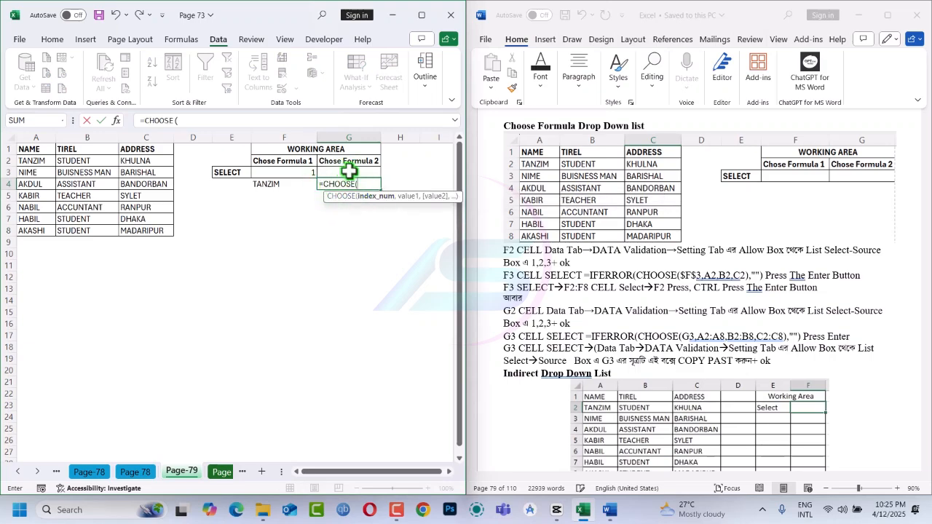
left_click(349, 172)
type(",")
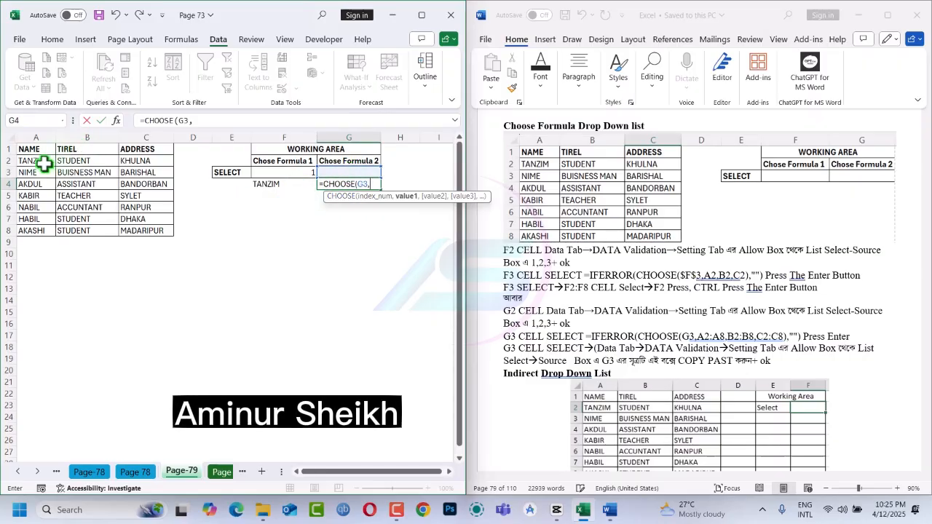
left_click_drag(44, 164, 44, 228)
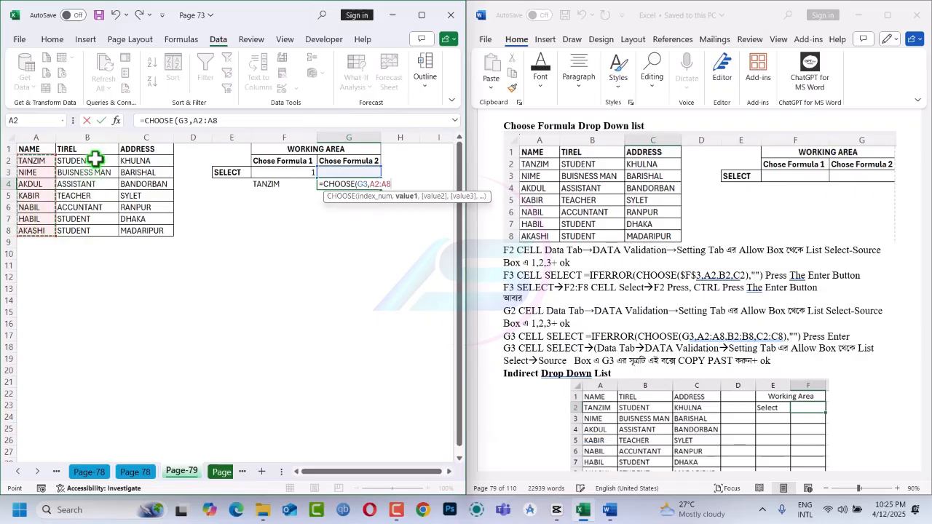
type(",")
left_click(89, 151)
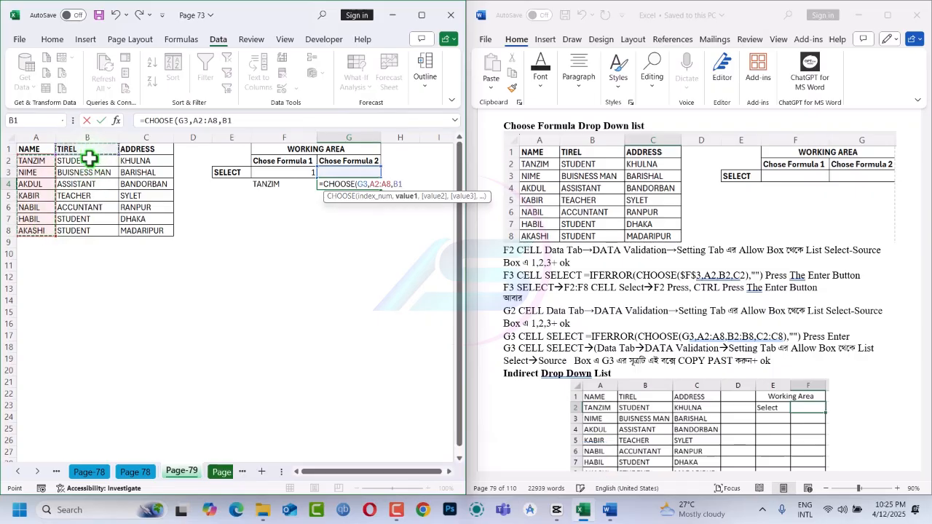
left_click(101, 147)
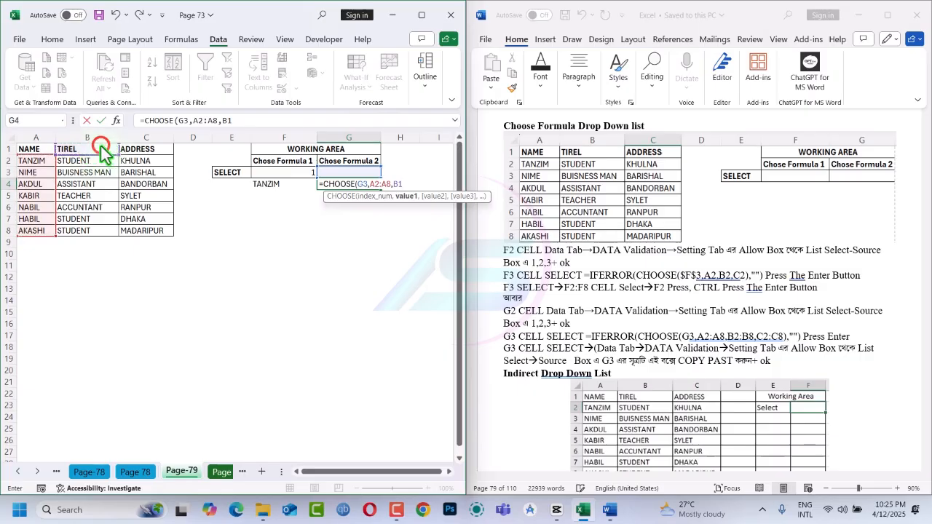
left_click(101, 147, "ctrl")
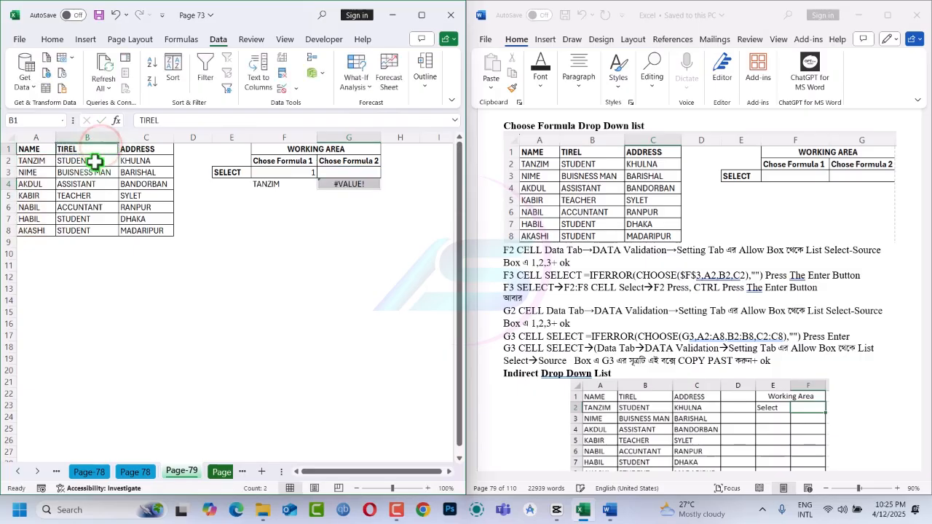
left_click(339, 186)
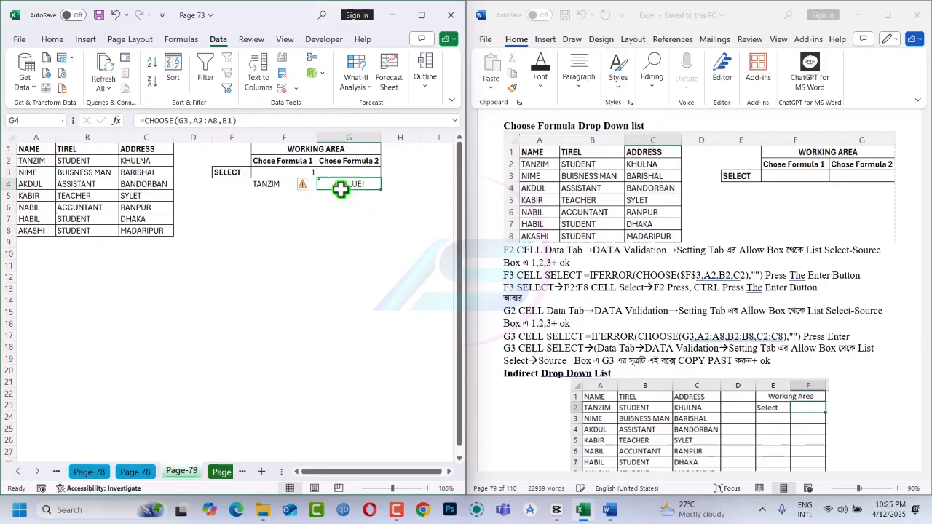
left_click(259, 123)
key("BackSpace")
key("BackSpace")
key("BackSpace")
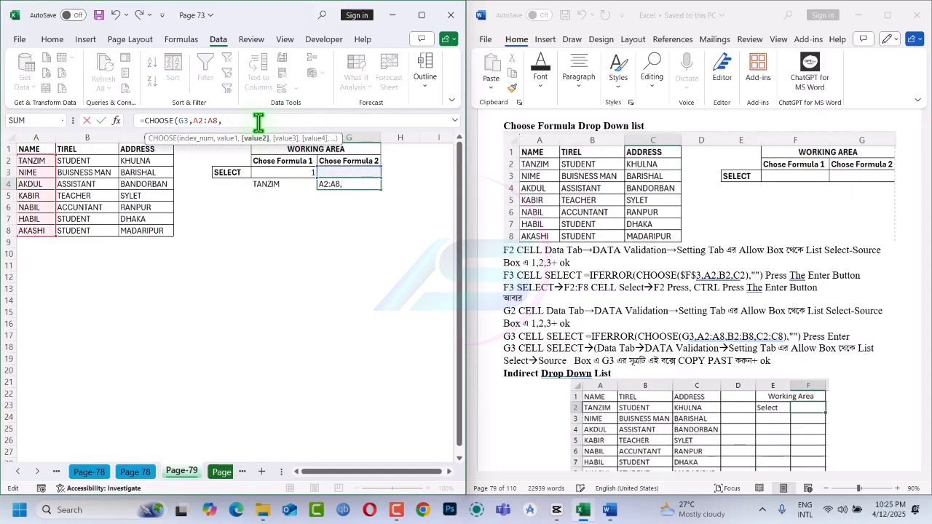
Add ranges B2:B8 and C2:C8 to the G4 formula and enter it as =CHOOSE(G3,A2:A8,B2:B8,C2:C8).
left_click_drag(83, 163, 83, 227)
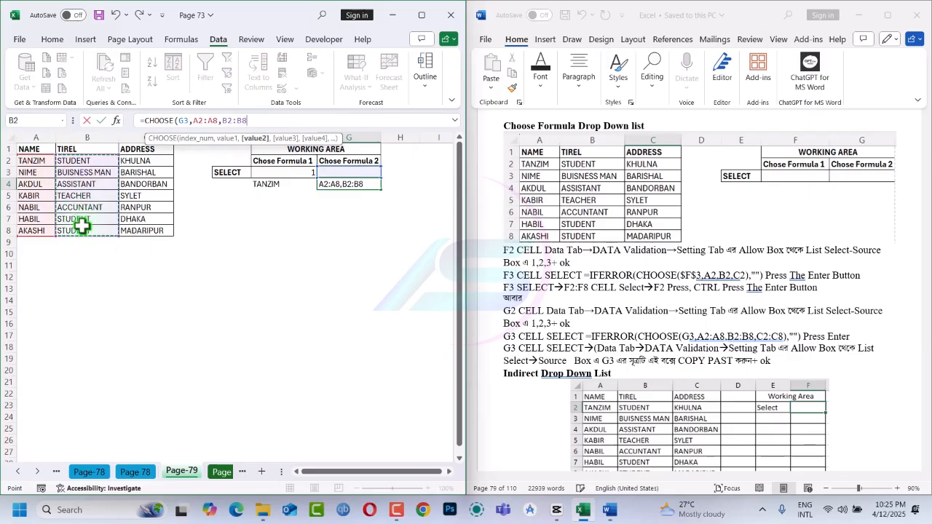
type(",")
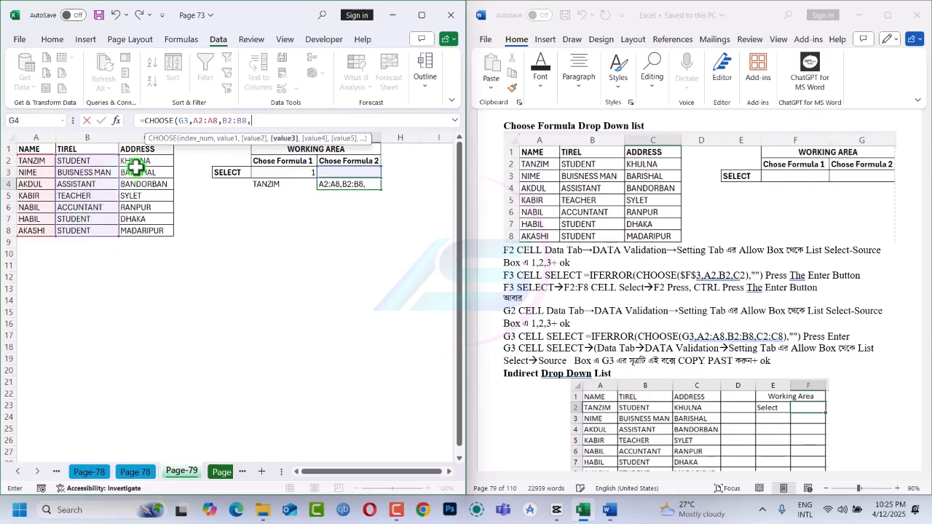
left_click_drag(139, 163, 134, 232)
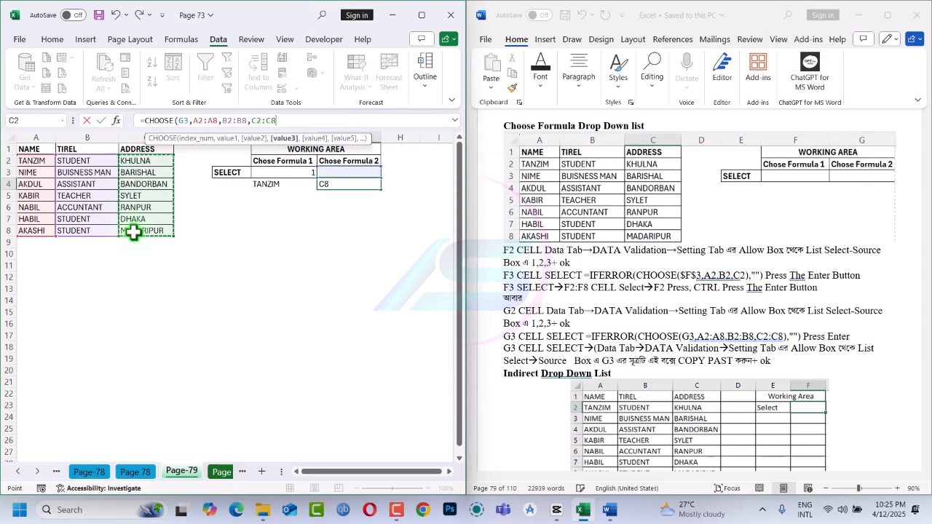
key("Return")
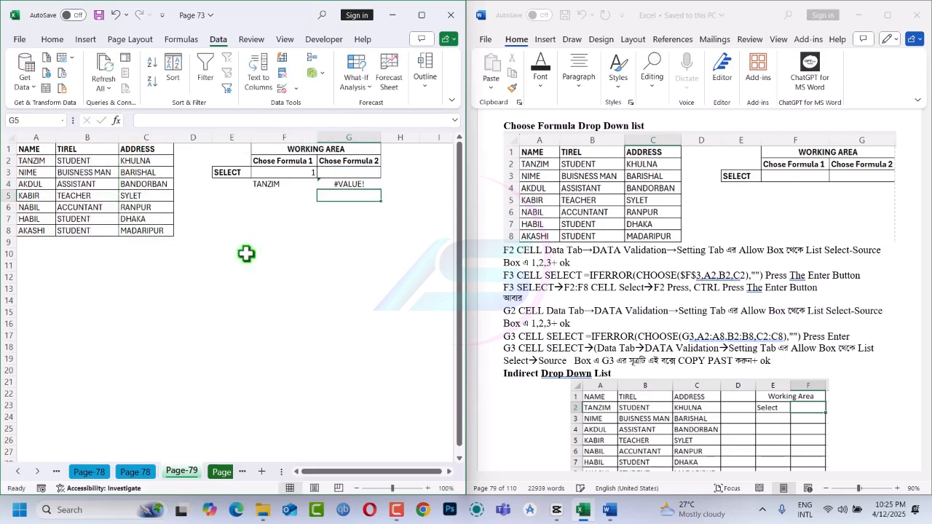
Enter 1 in cell G3 as the index for the second CHOOSE formula.
left_click(345, 173)
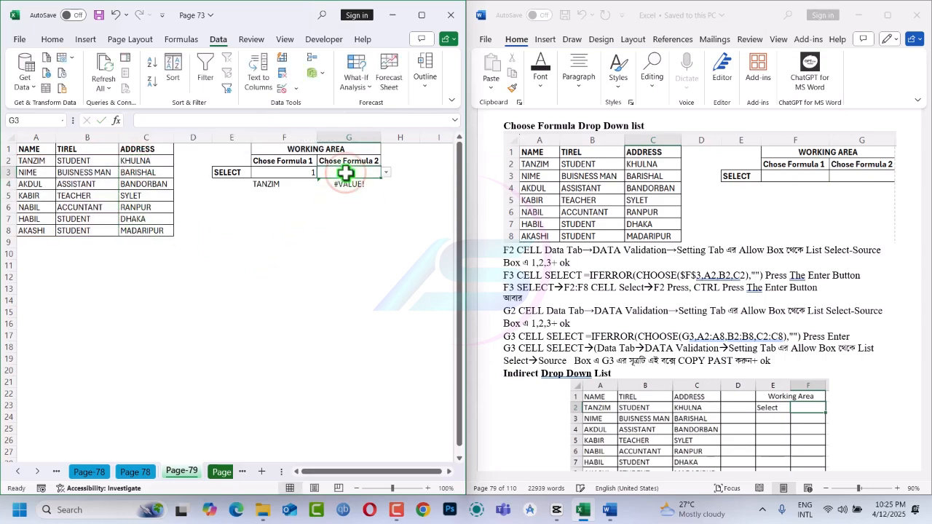
type("1")
key("Return")
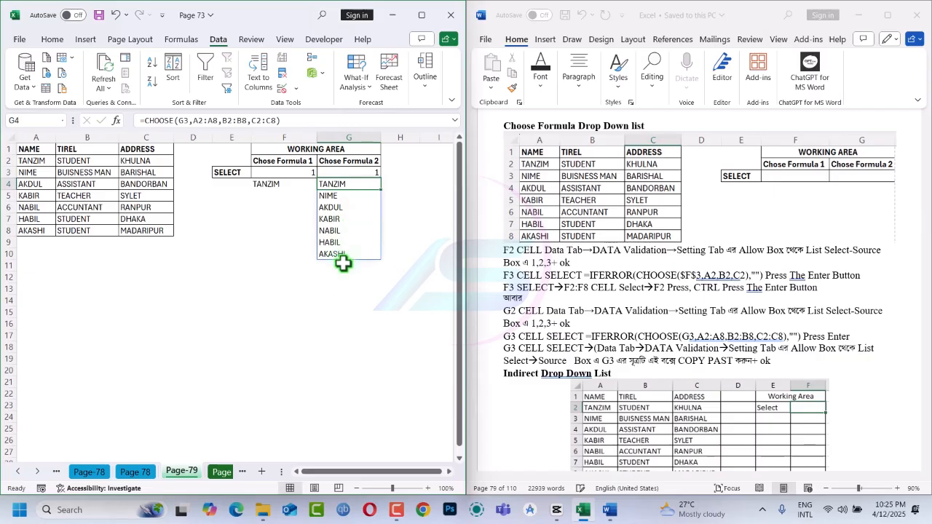
Test the first formula by choosing 2 and returning to 1 in the F3 drop-down list.
left_click(291, 174)
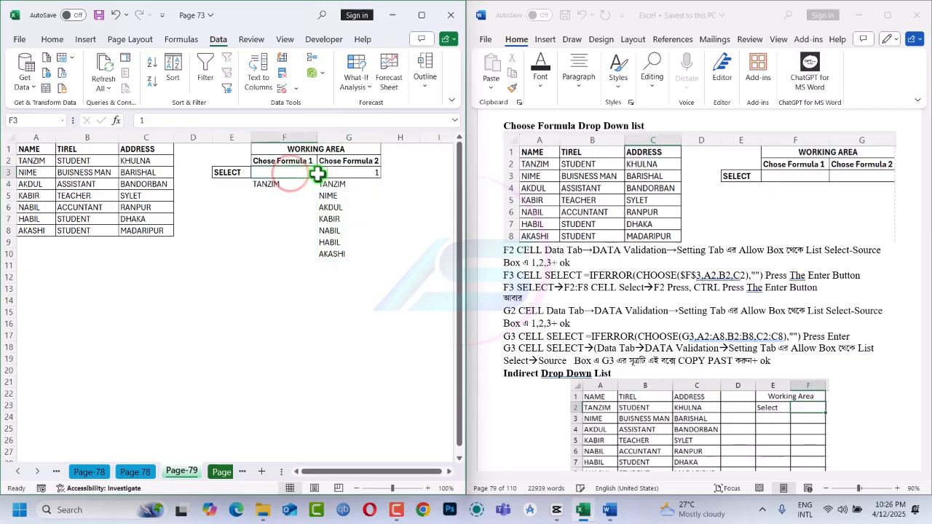
left_click(322, 173)
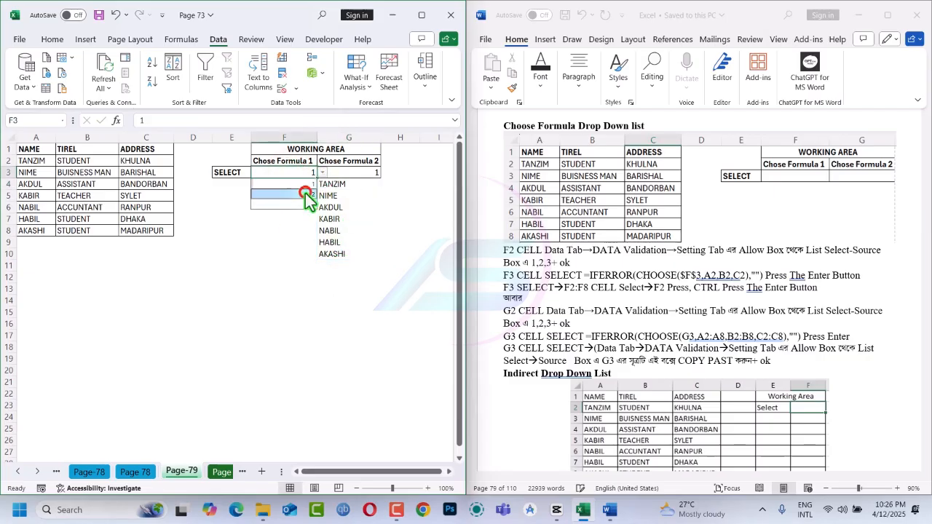
left_click(305, 195)
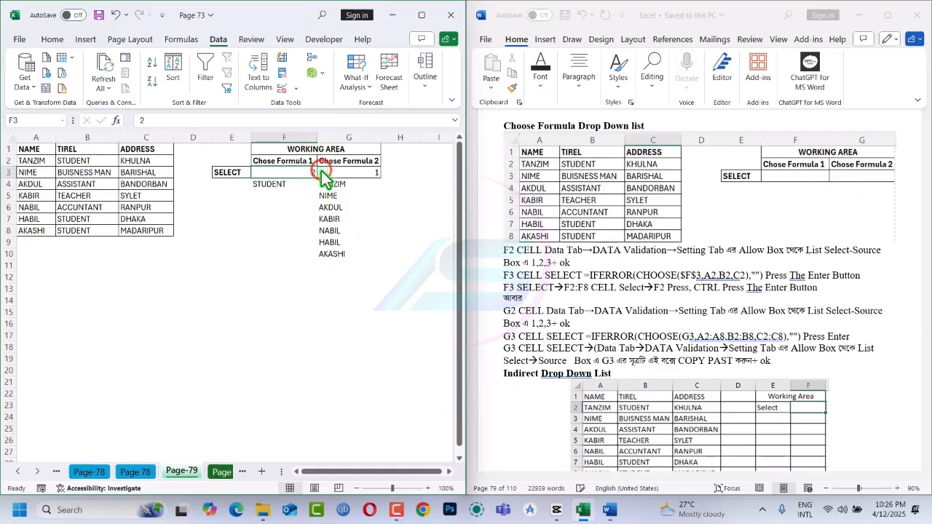
left_click(321, 173)
left_click(312, 185)
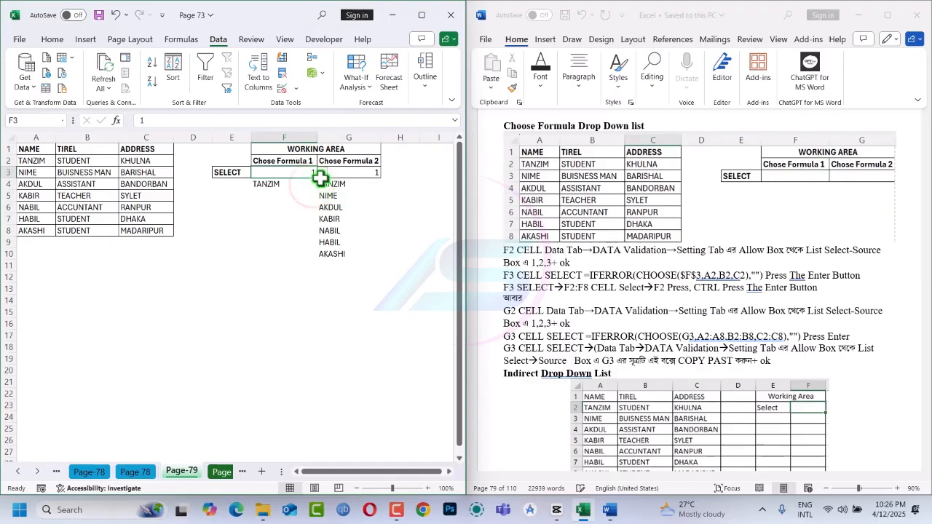
Choose 3 from the F3 drop-down list to test the first CHOOSE formula with the address data.
left_click(321, 173)
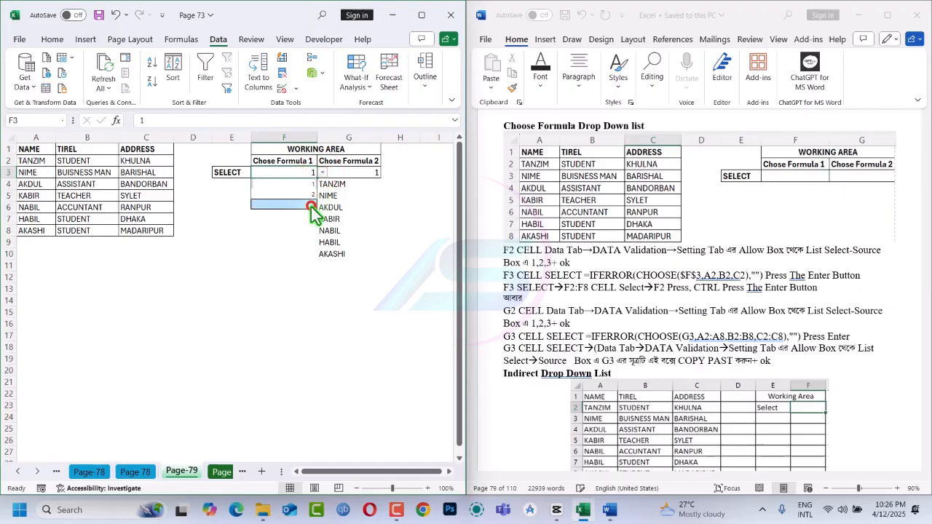
left_click(311, 206)
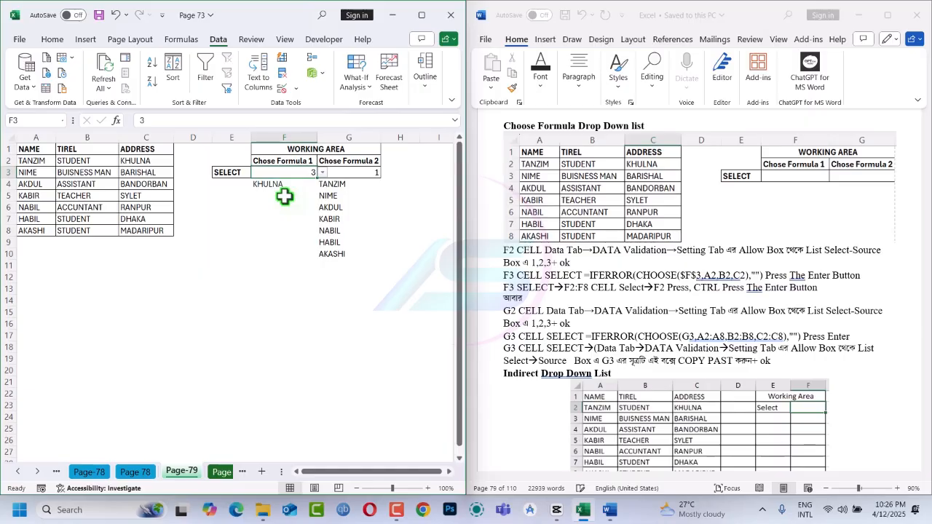
left_click(345, 172)
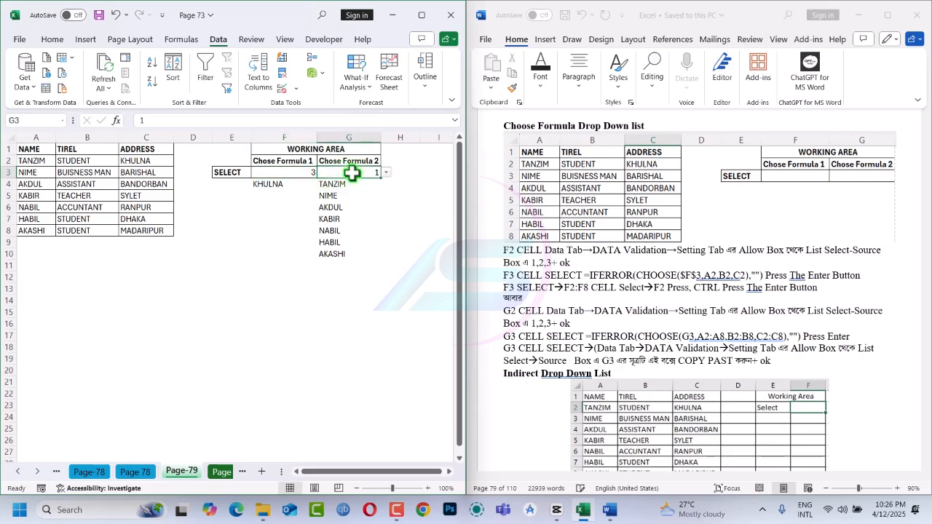
left_click(299, 177)
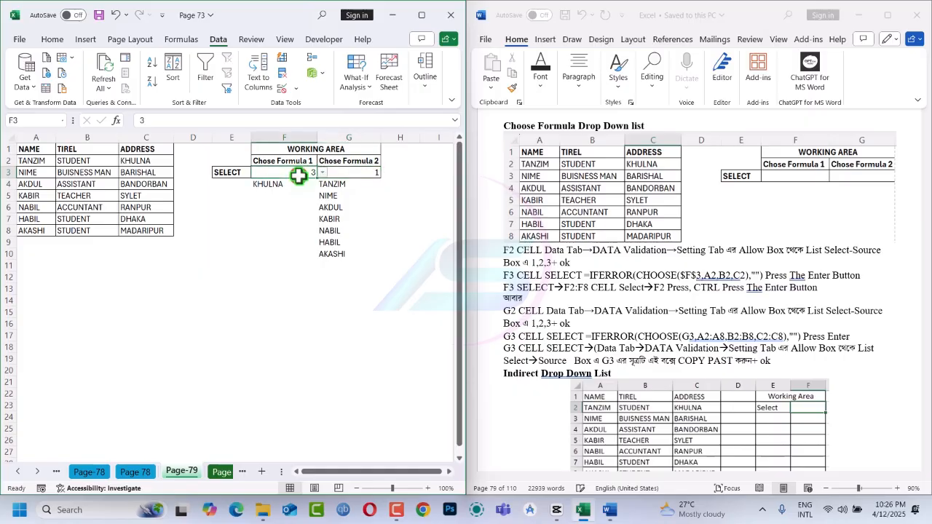
Clear the index number from cell G3 under Chose Formula 2.
left_click(333, 187)
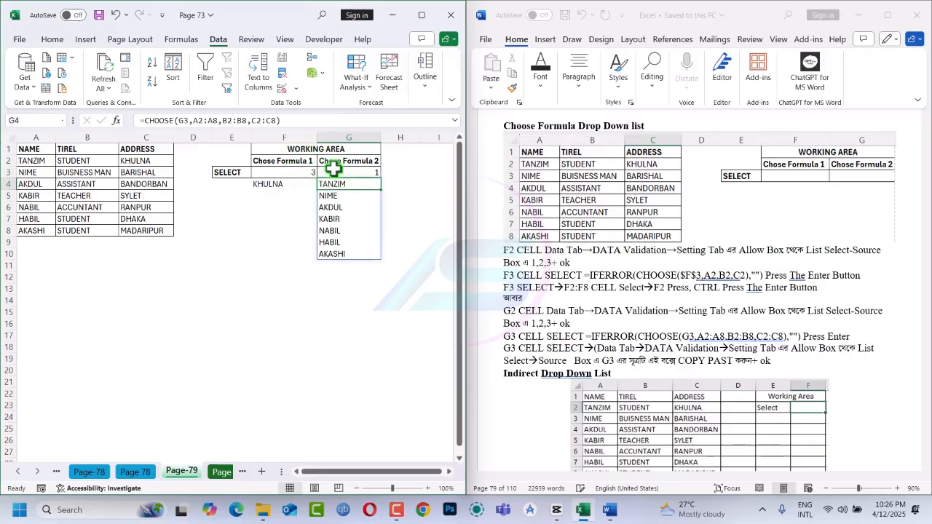
left_click(333, 169)
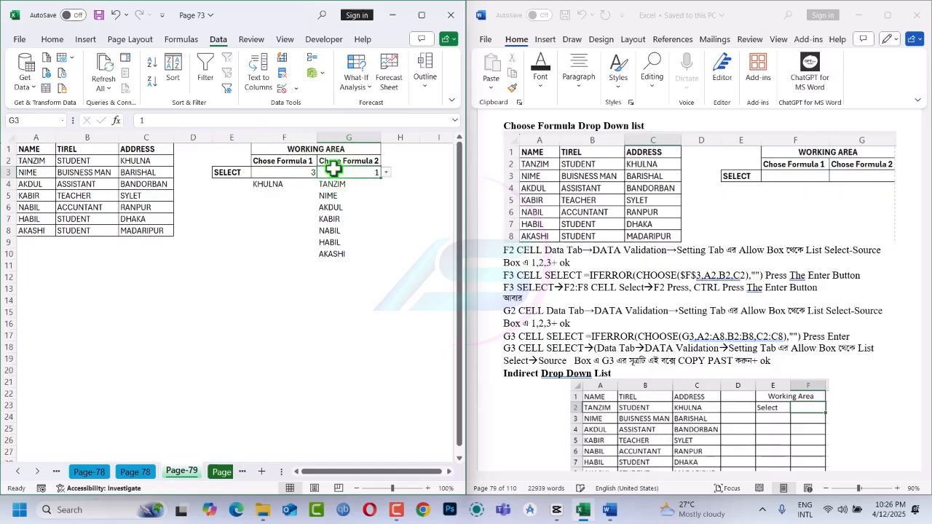
key("Delete")
Wrap the G4 formula in IFERROR with an empty-text fallback, entering =IFERROR(CHOOSE(G3,A2:A8,B2:B8,C2:C8),"").
left_click(332, 183)
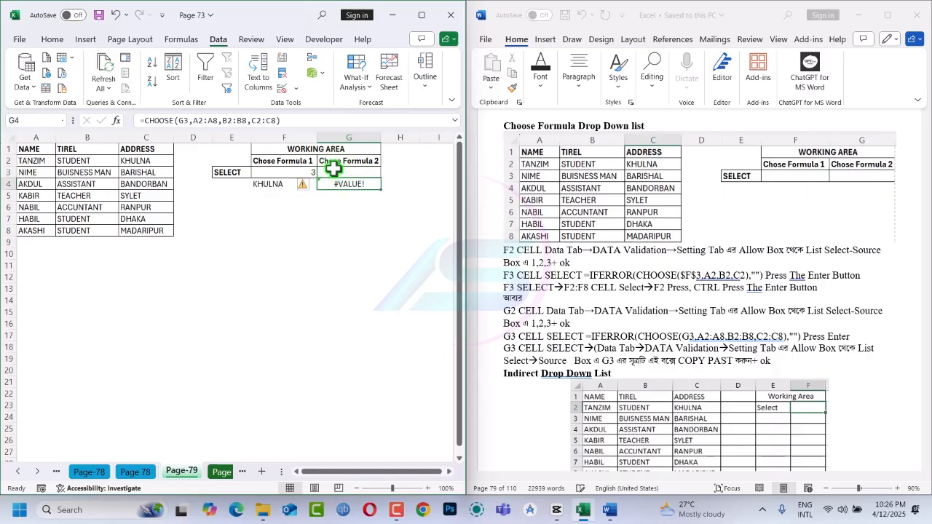
left_click(147, 123)
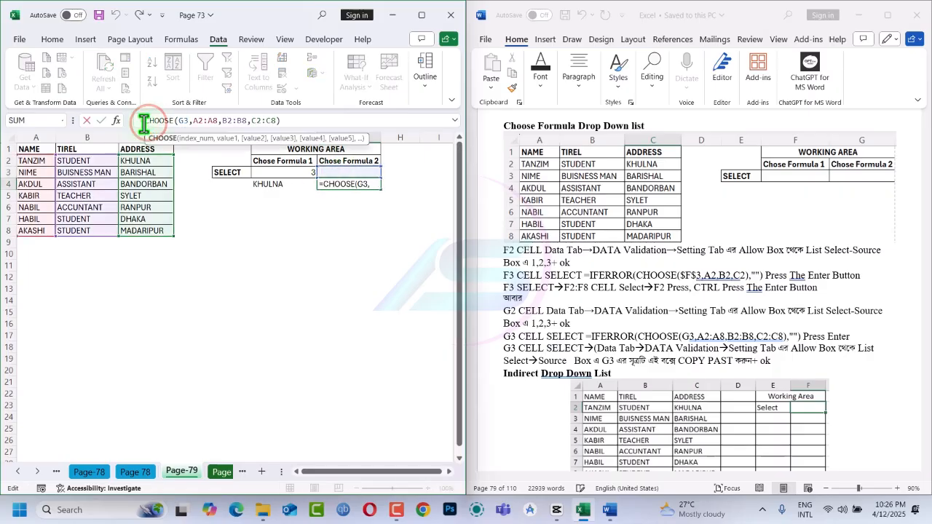
type("if")
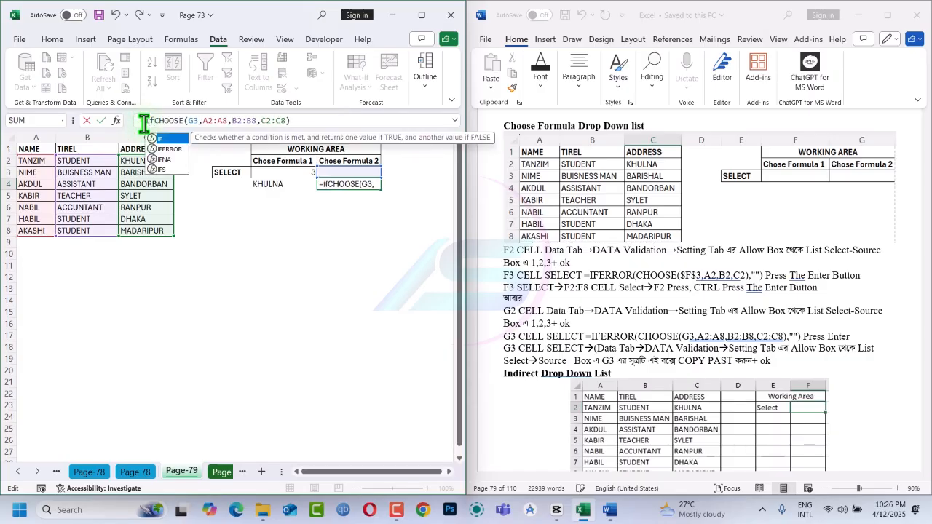
key("Down")
key("Down")
key("Up")
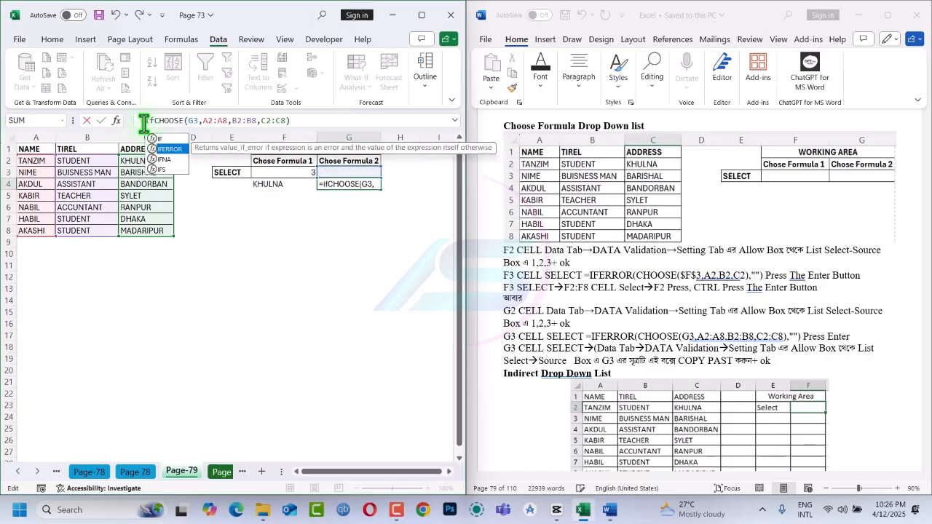
key("Tab")
left_click(332, 120)
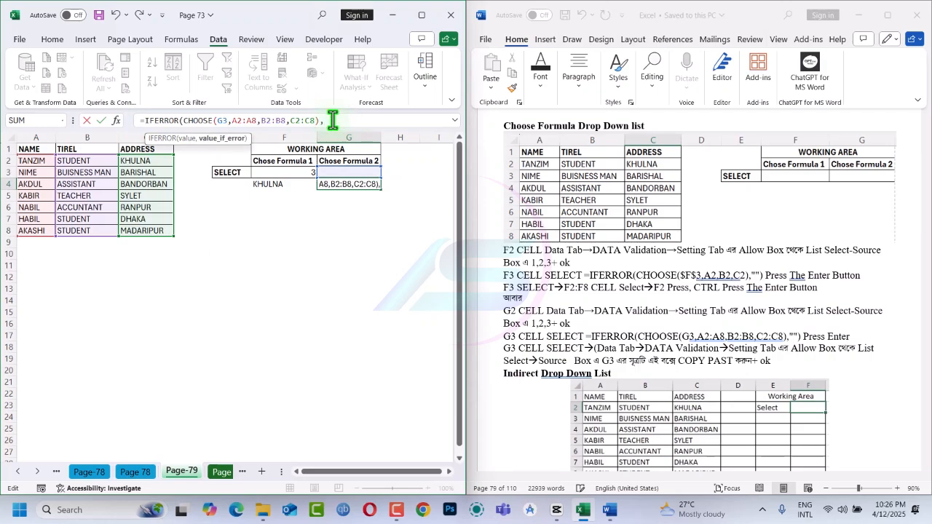
type(",\"\"")
key("Return")
key("Return")
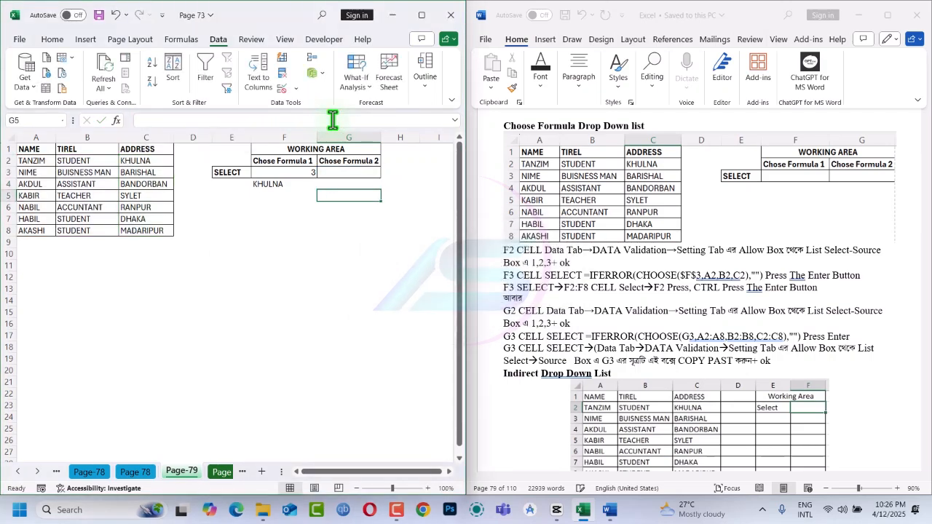
Choose 2 from the G3 drop-down list to test the IFERROR version of the second formula.
left_click(350, 182)
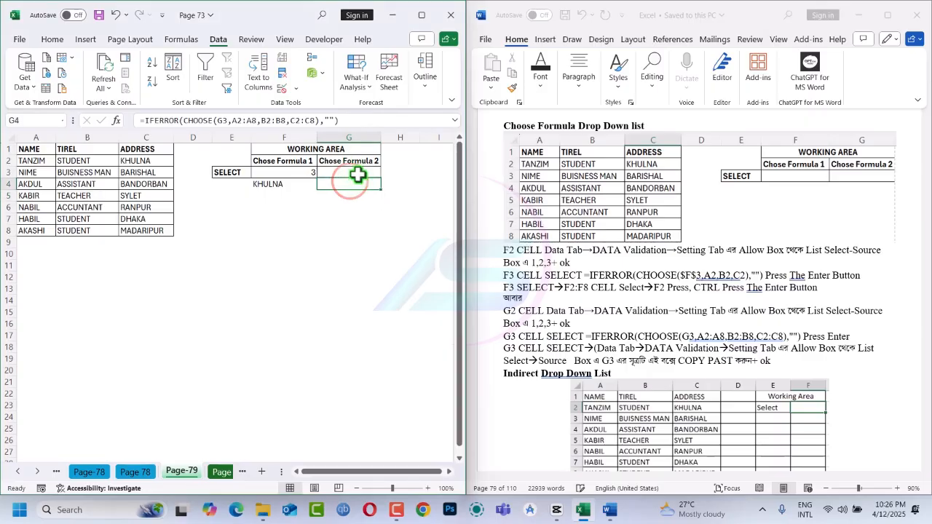
left_click(357, 174)
left_click(385, 174)
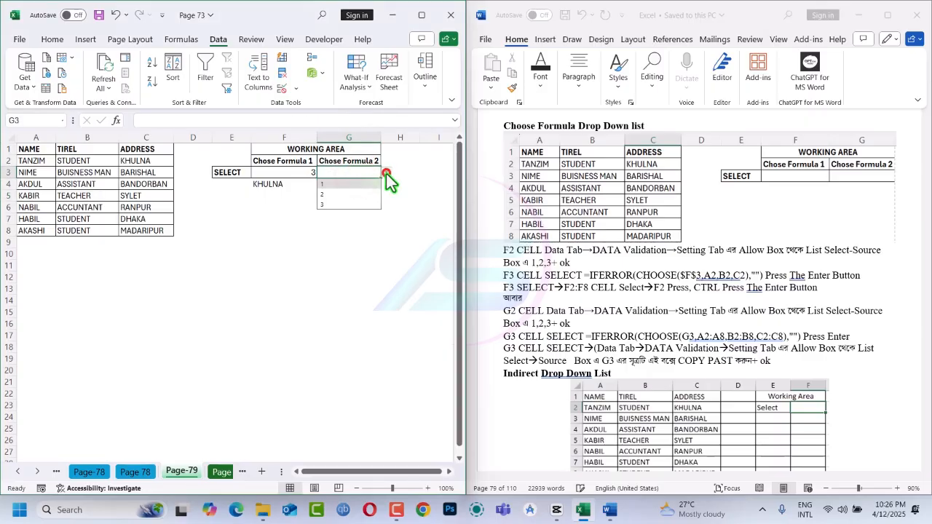
left_click(355, 197)
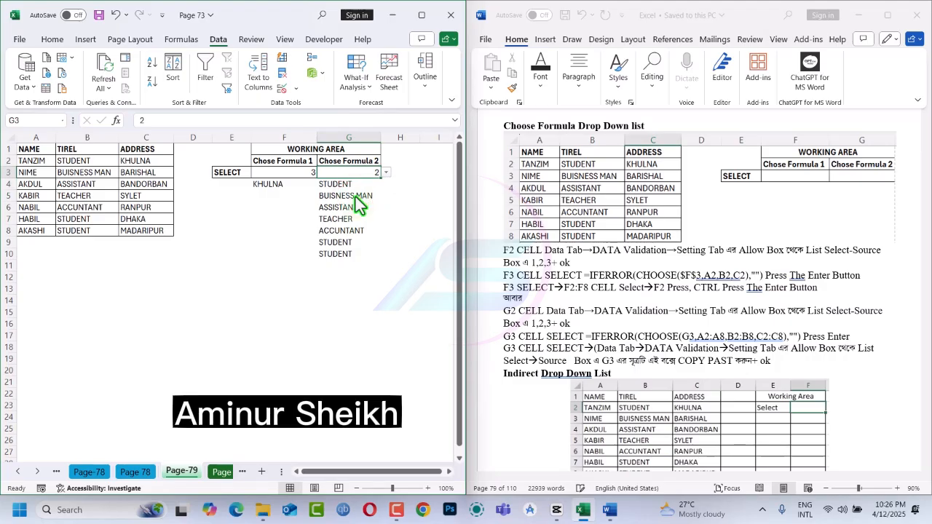
Copy the full IFERROR formula text from cell G4 and leave the cell unedited.
left_click(352, 186)
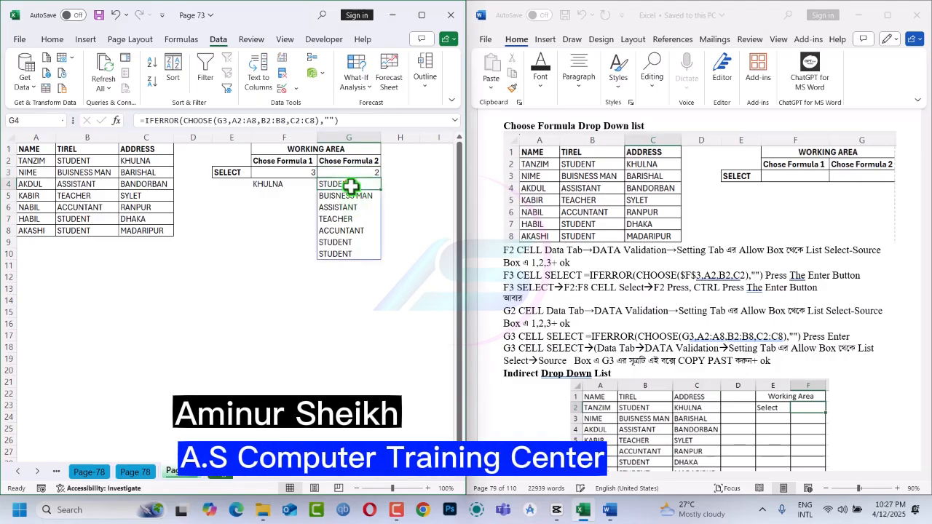
left_click_drag(342, 120, 125, 115)
key("ctrl+c")
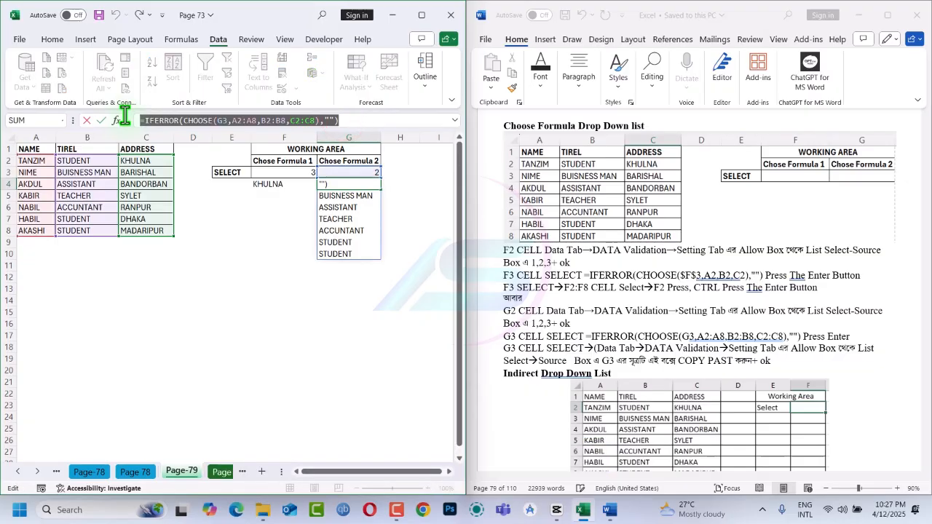
key("Escape")
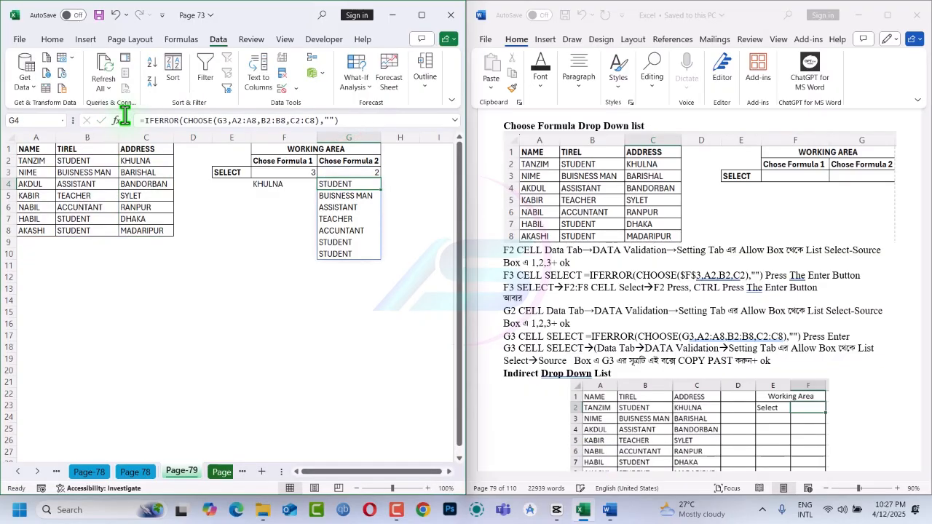
Apply List data validation to cell G4 with the source =IFERROR(CHOOSE(G3,A2:A8,B2:B8,C2:C8),"") and accept it.
key("alt")
key("a")
key("v")
key("v")
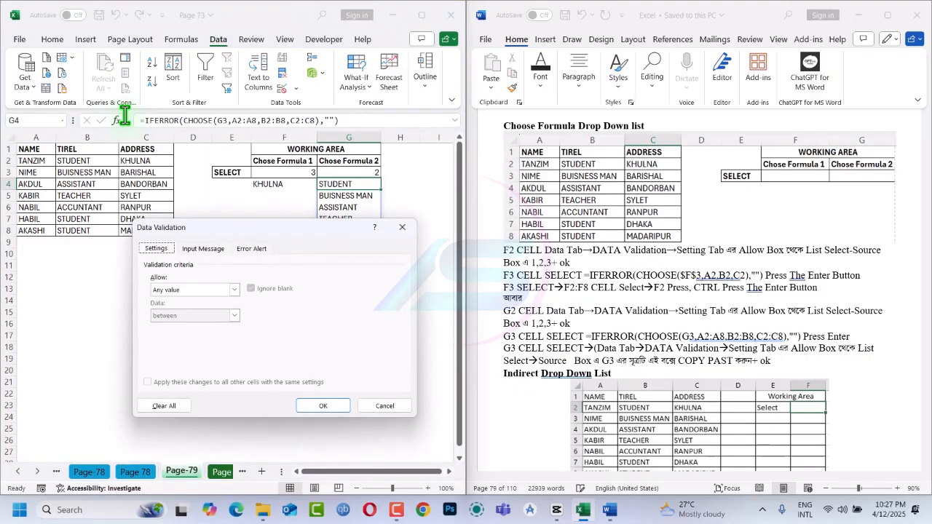
left_click(235, 290)
left_click(177, 329)
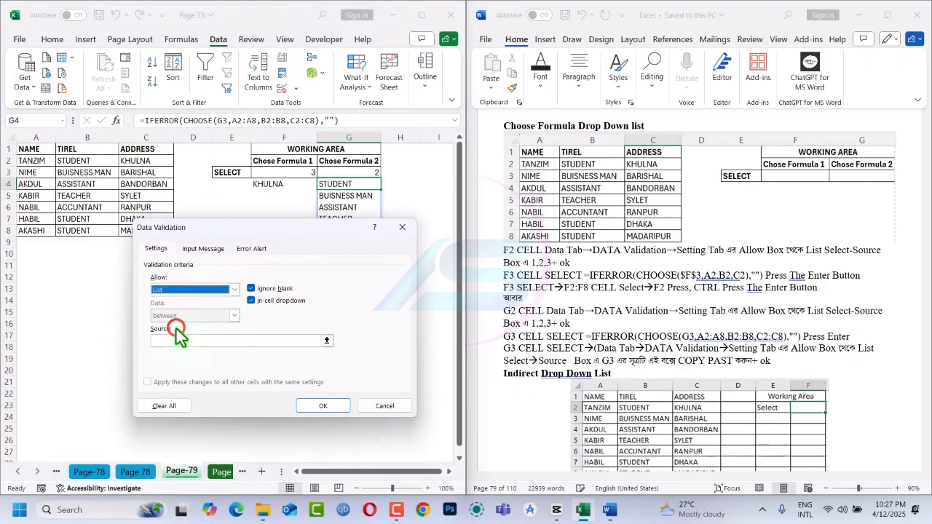
left_click(185, 342)
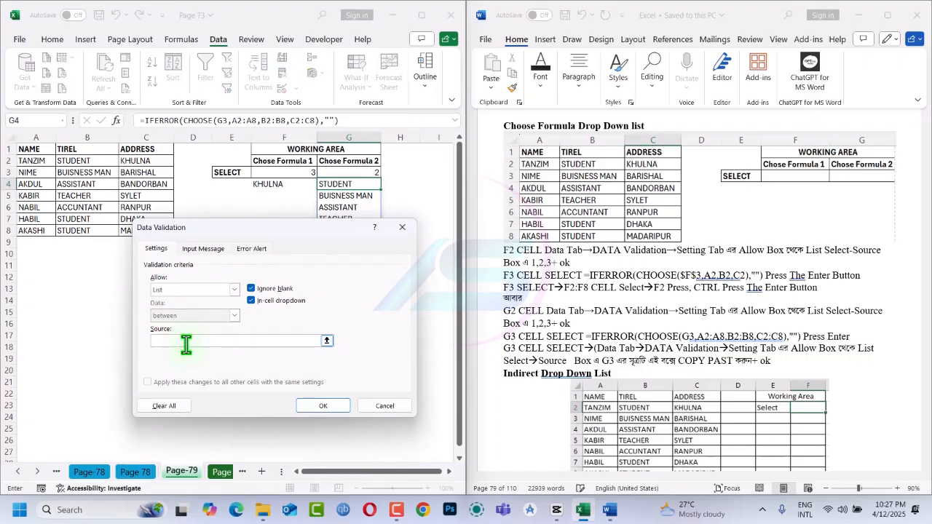
key("ctrl+v")
left_click(323, 406)
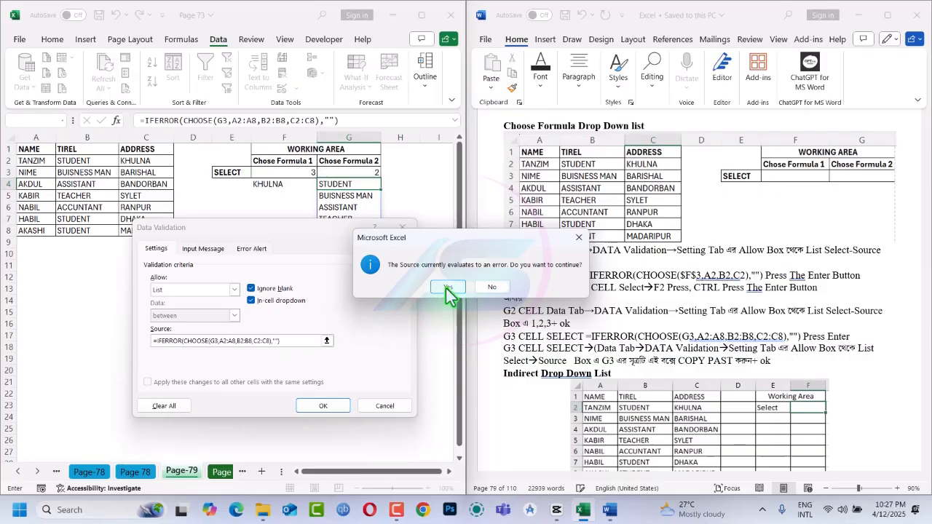
left_click(446, 288)
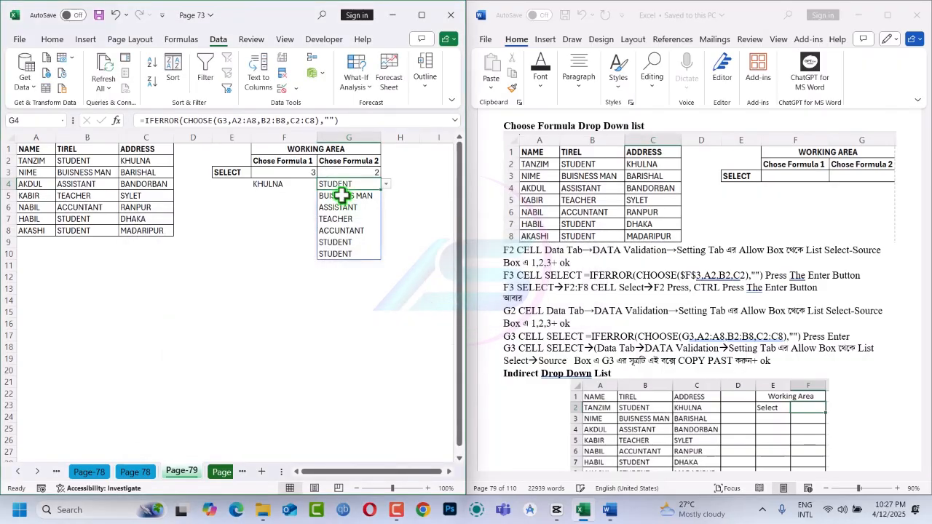
Clear the IFERROR formula and its spilled results from cell G4.
left_click_drag(339, 195, 348, 302)
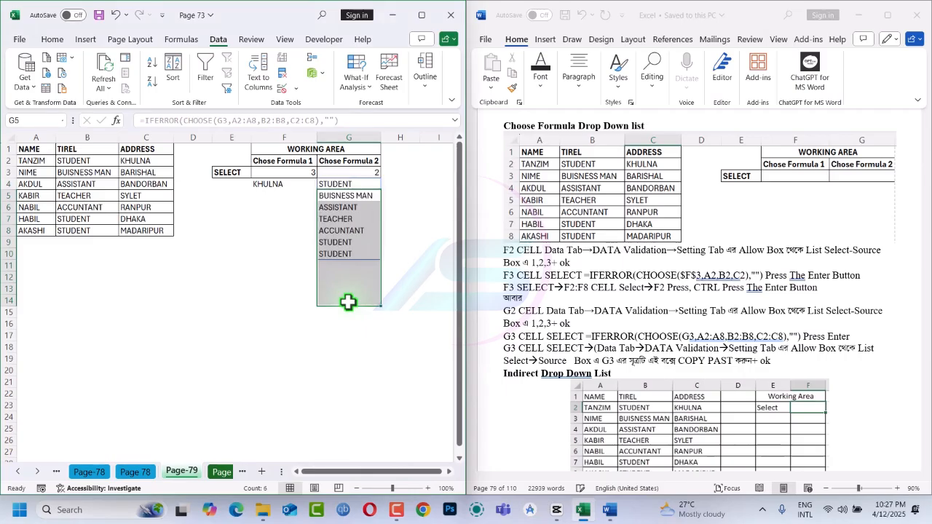
left_click(350, 183)
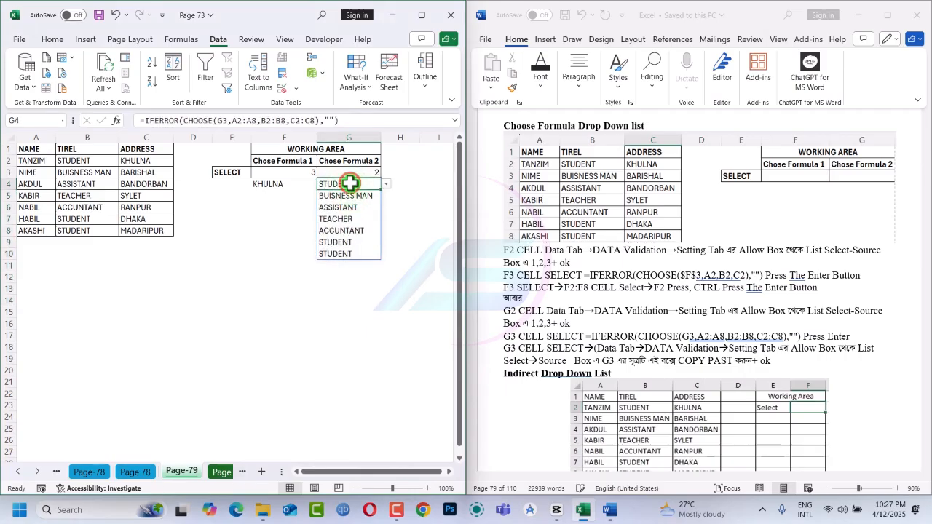
key("Delete")
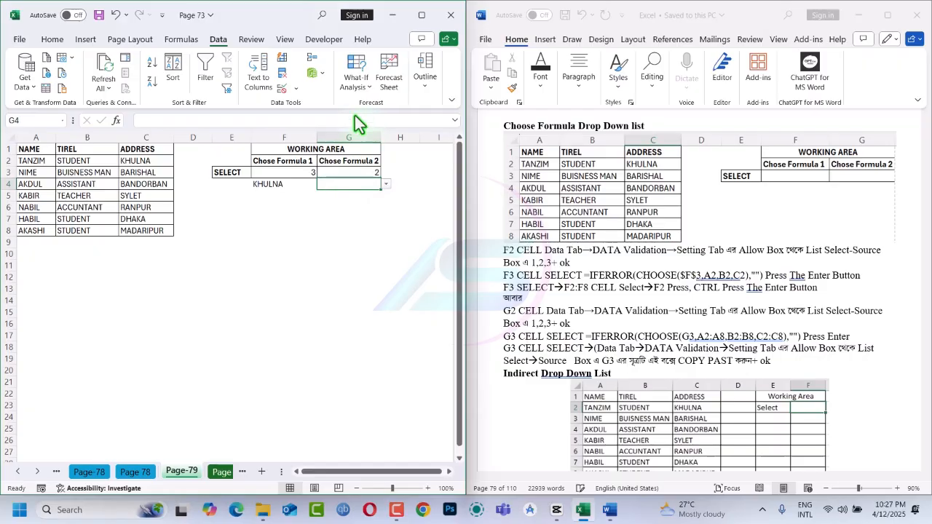
Try to re-enter =IFERROR(CHOOSE(G3,A2:A8,B2:B8,C2:C8),"") as the List validation source of cell G4.
key("alt+a")
key("v")
key("v")
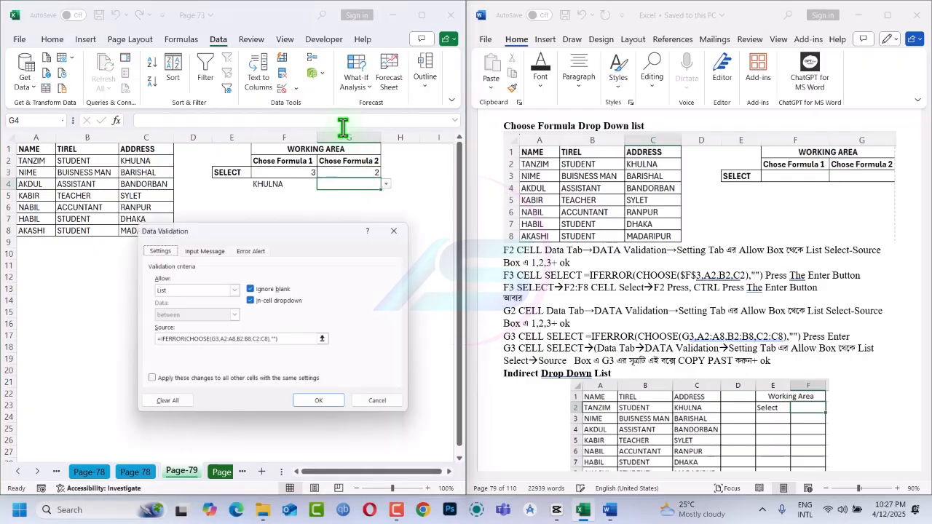
left_click(289, 340)
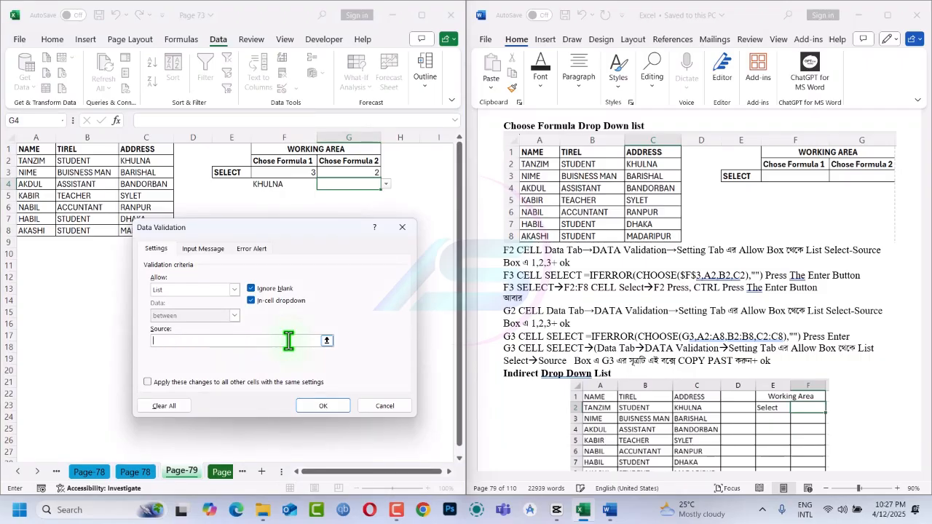
key("ctrl+v")
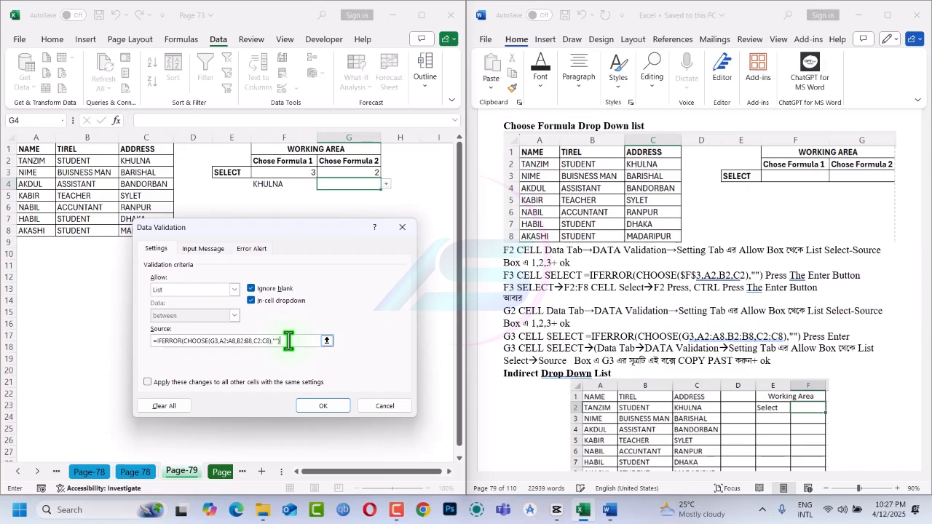
left_click(322, 407)
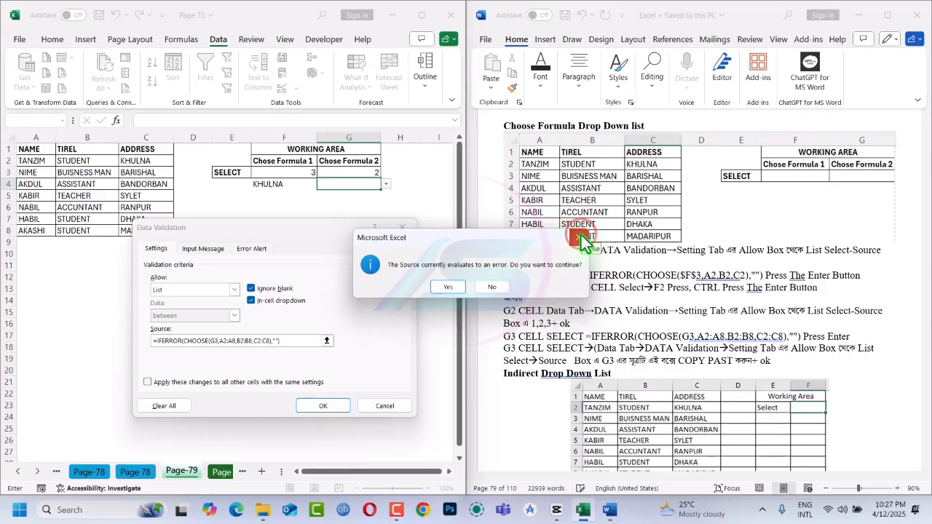
left_click(493, 286)
left_click(402, 233)
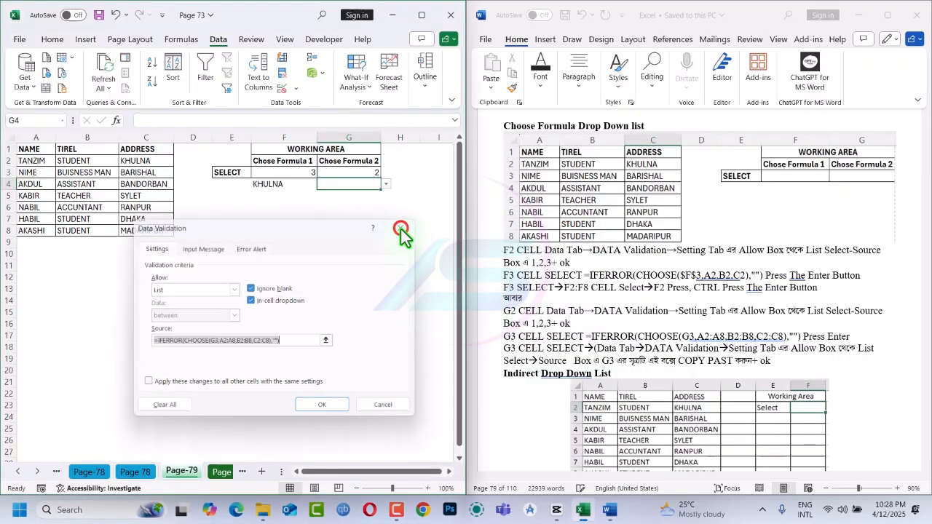
key("alt+Down")
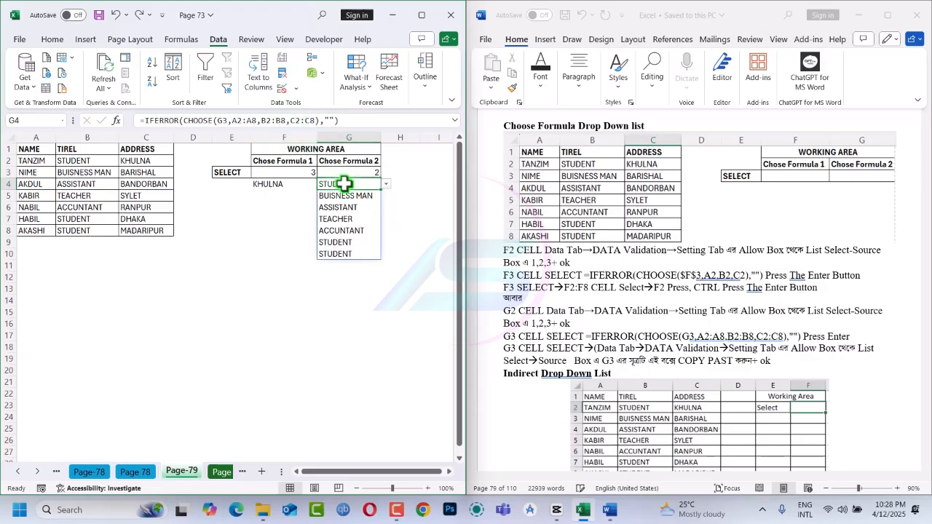
Clear the IFERROR formula and its spilled results from cells G4:G15.
scroll(344, 184, "down", 2)
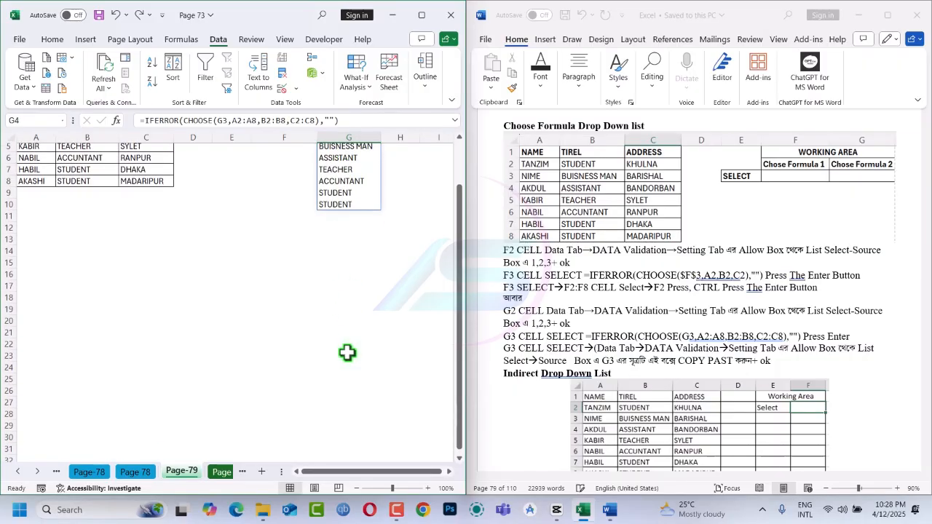
left_click(459, 141)
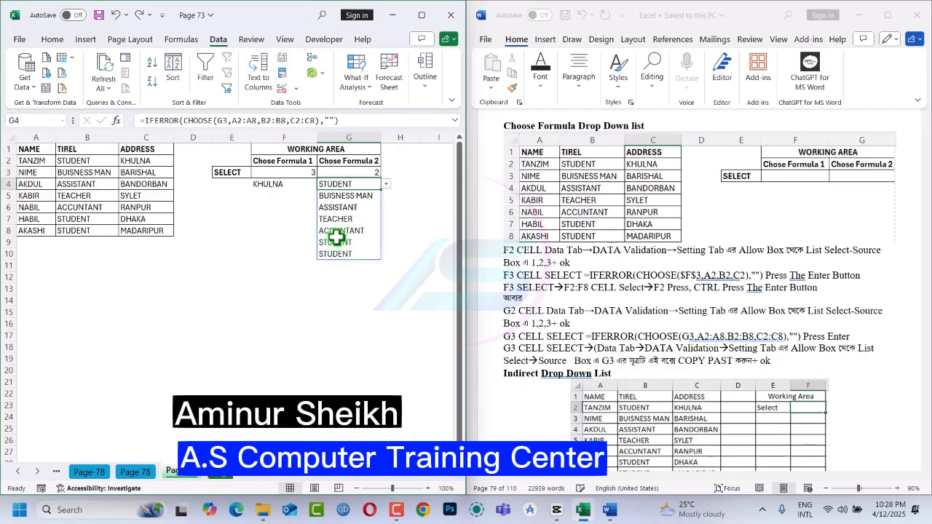
left_click_drag(341, 120, 118, 126)
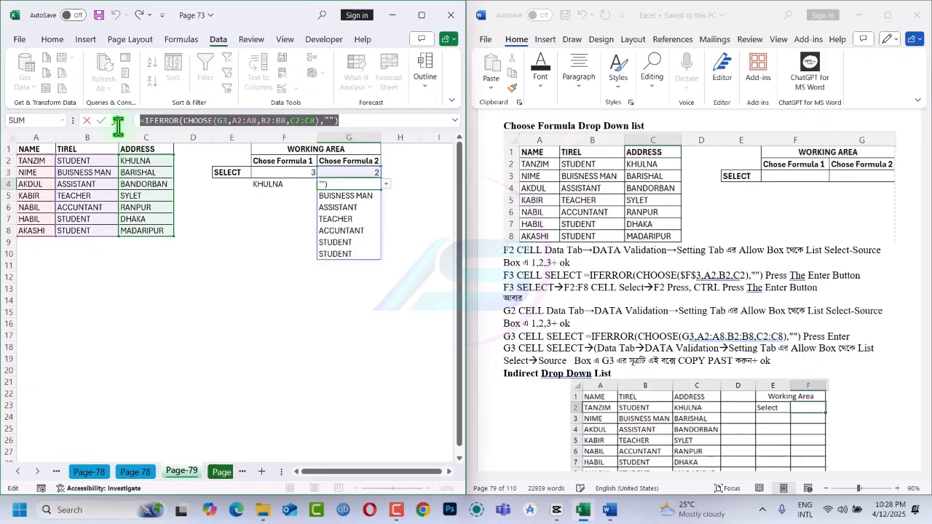
key("Escape")
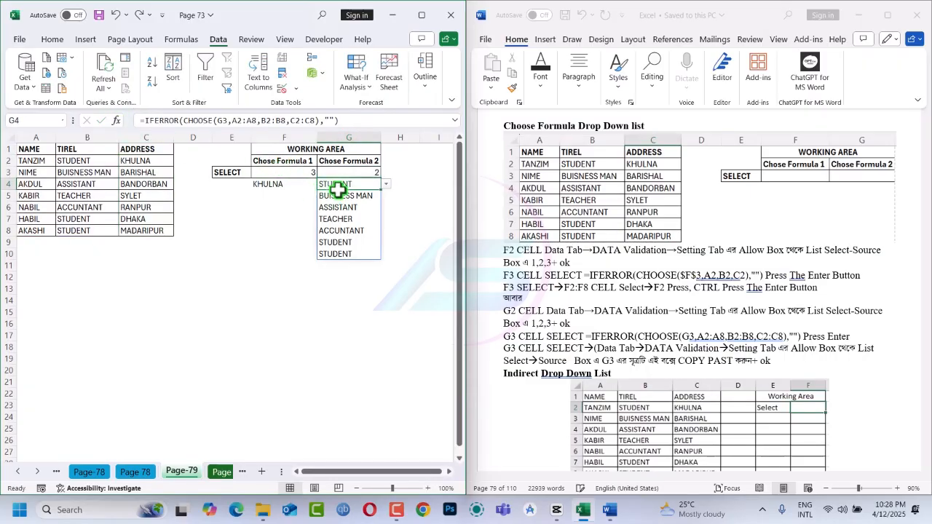
left_click_drag(339, 188, 353, 312)
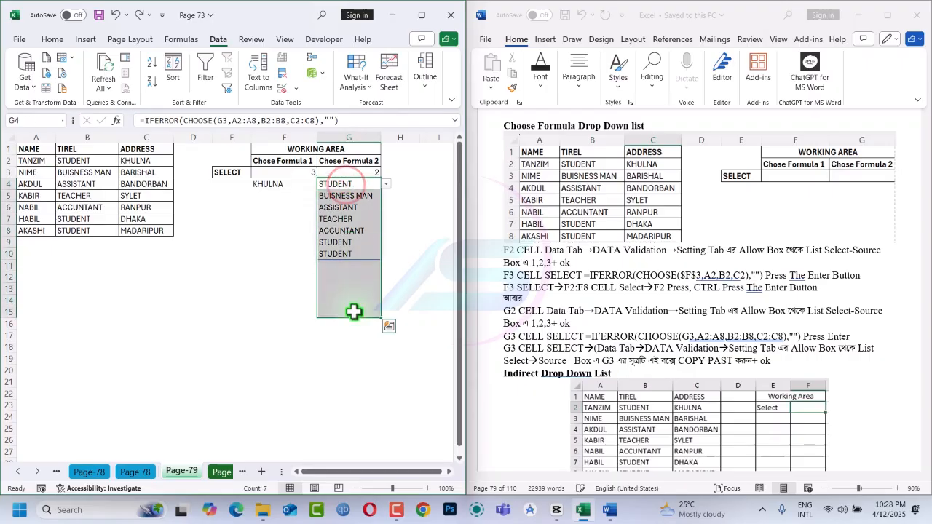
key("Delete")
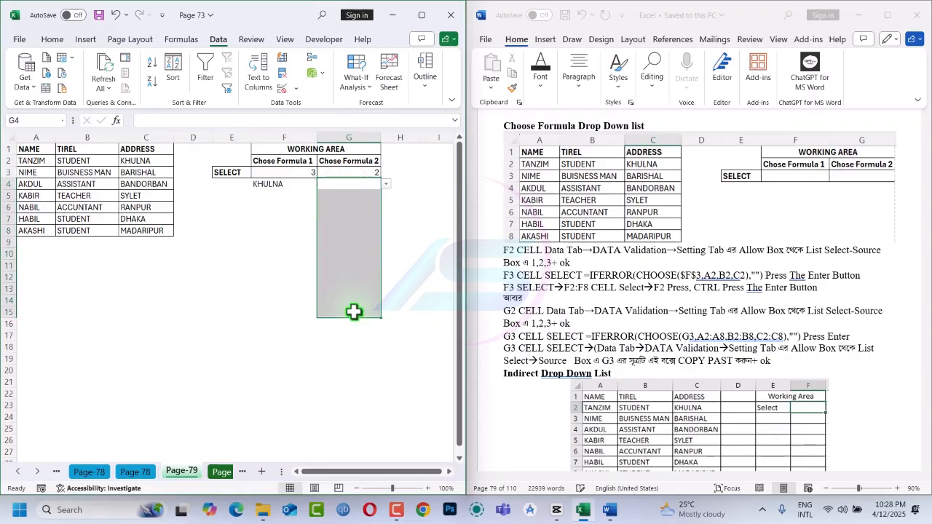
Try to apply cell G4's IFERROR list validation to all other cells with the same settings, declining to continue with that source.
left_click(355, 188)
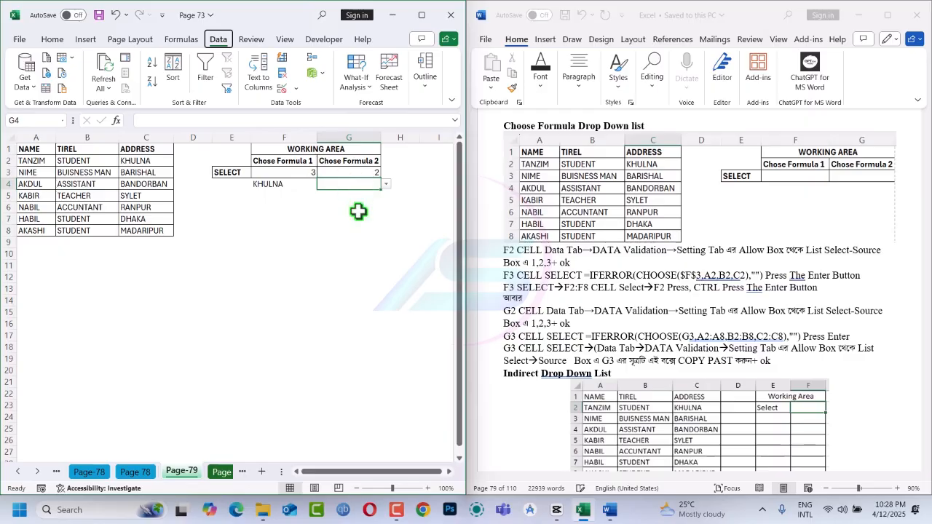
key("alt+a")
key("v")
key("v")
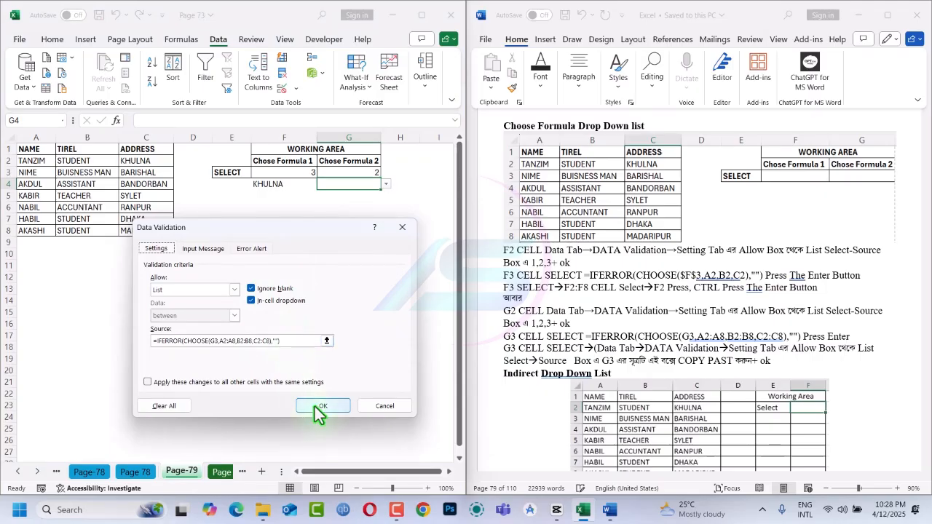
left_click(280, 383)
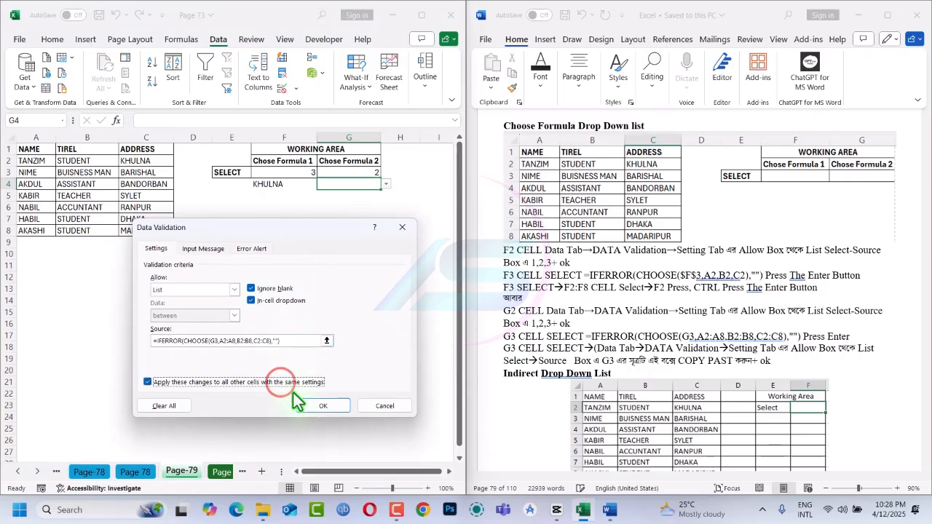
left_click(319, 407)
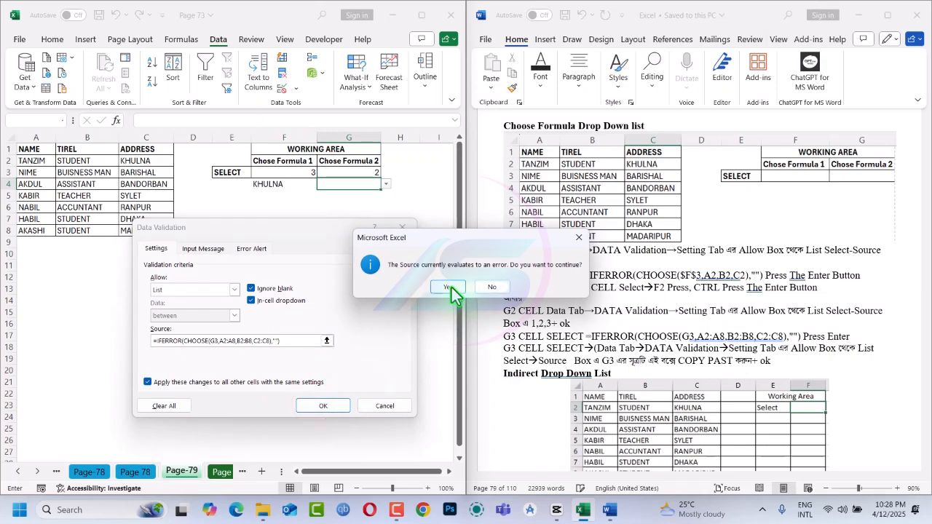
left_click(492, 288)
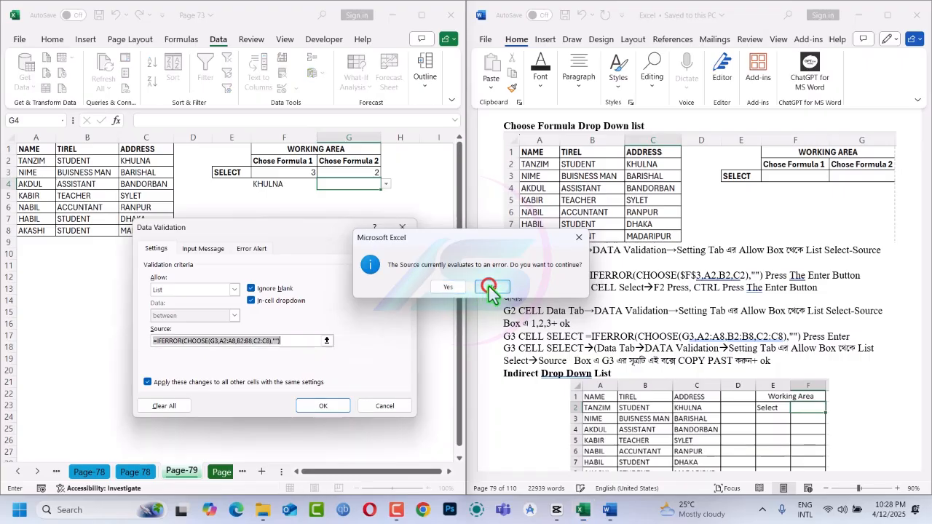
Change the List validation source of G4 to =CHOOSE(G3,A2:A8,B2:B8,C2:C8) by removing the IFERROR wrapper, and accept it.
left_click(185, 342)
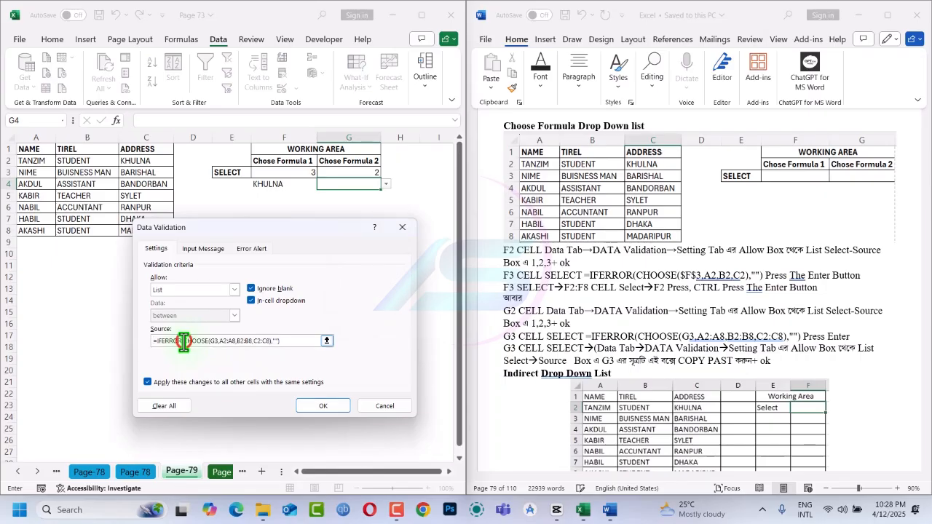
key("BackSpace")
key("BackSpace")
key("BackSpace")
key("BackSpace")
key("BackSpace")
key("BackSpace")
key("BackSpace")
key("BackSpace")
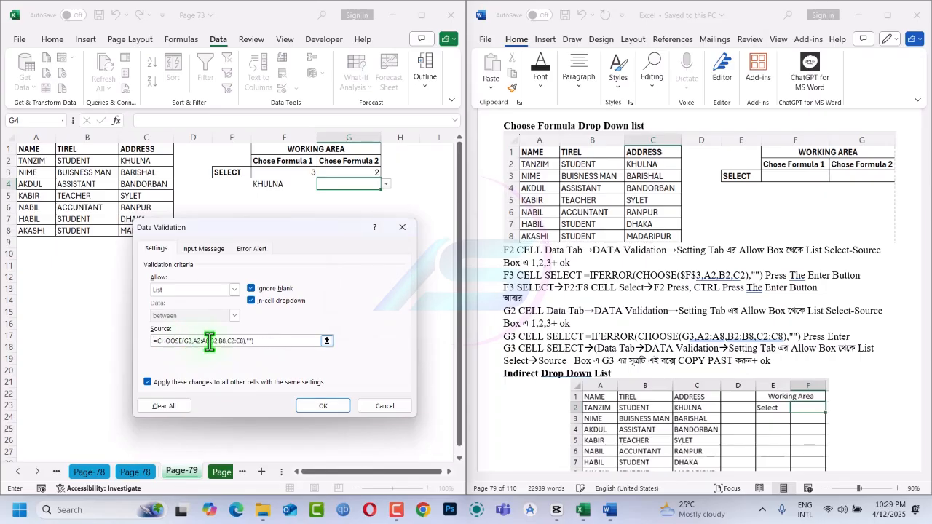
left_click(260, 338)
key("BackSpace")
key("BackSpace")
key("BackSpace")
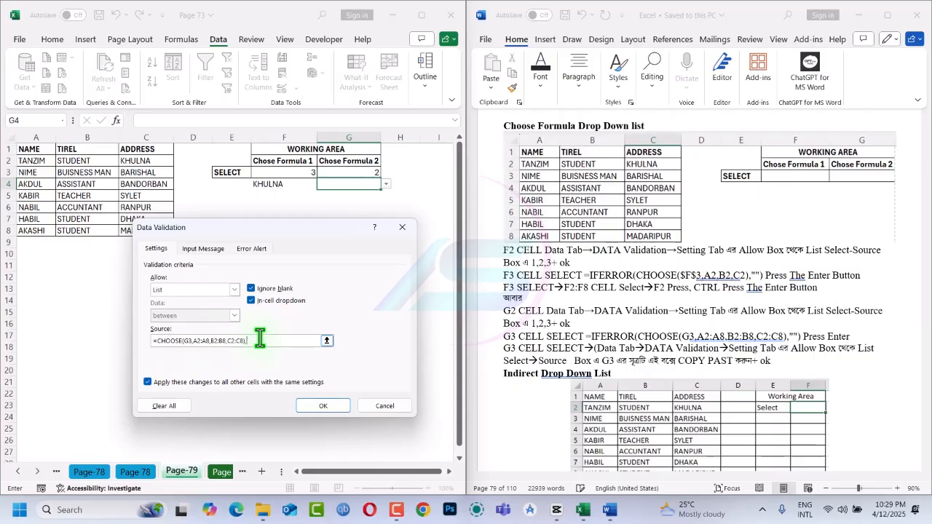
left_click(329, 406)
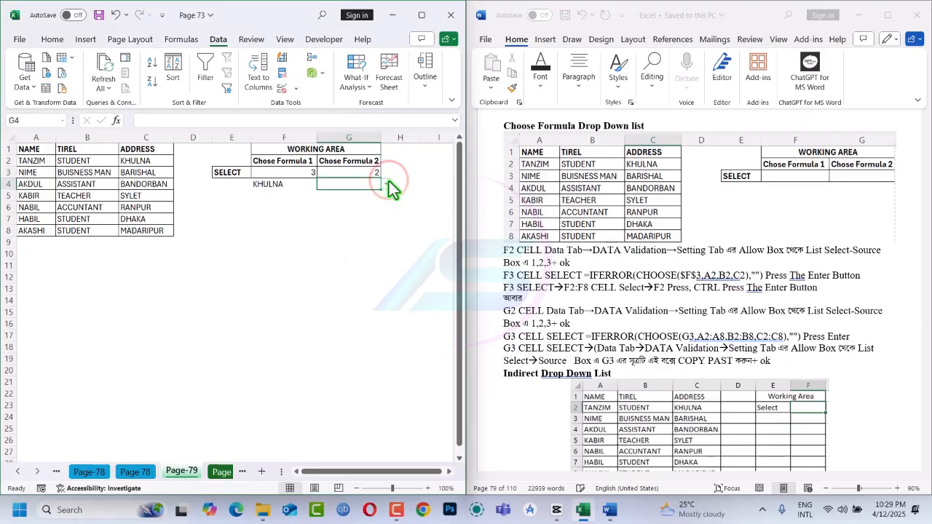
Choose BUISNESS MAN from the drop-down in G4 and set the selector in G3 to 1.
left_click(386, 183)
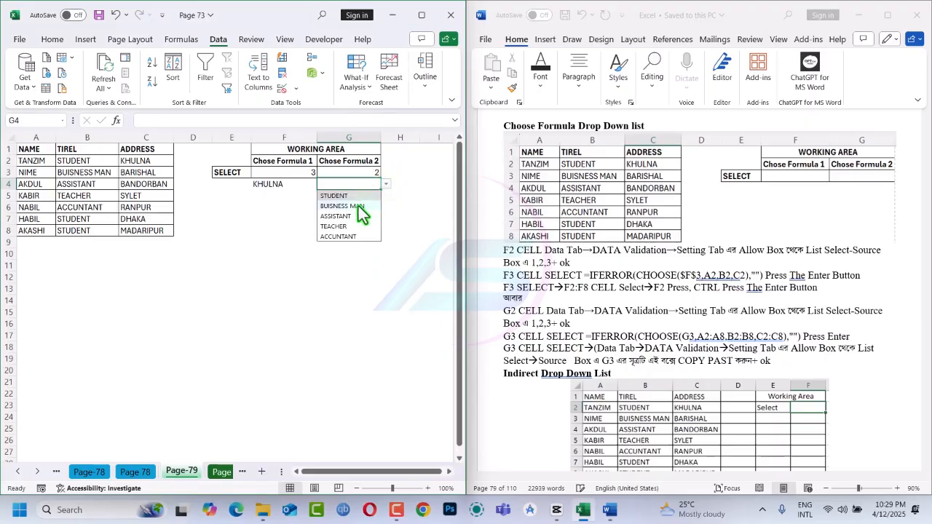
left_click(359, 203)
left_click(368, 174)
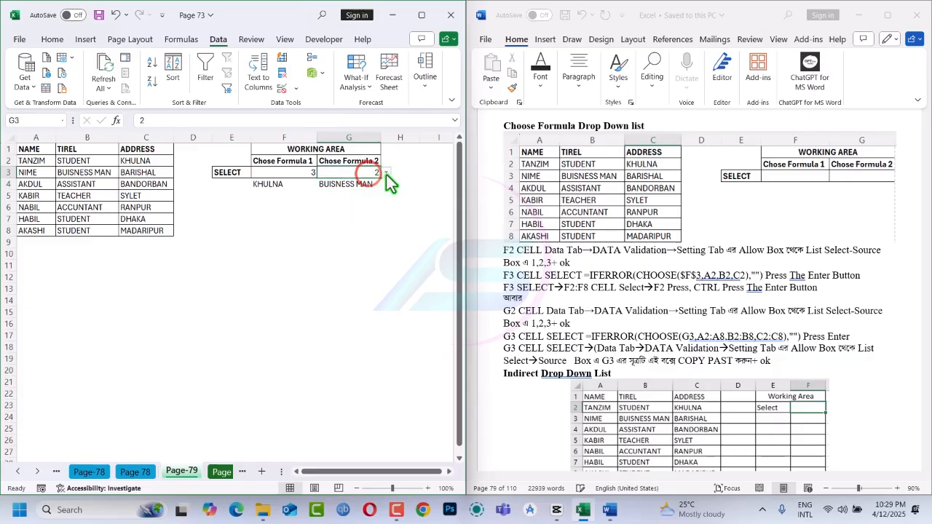
left_click(386, 173)
left_click(373, 183)
double_click(373, 184)
left_click(386, 185)
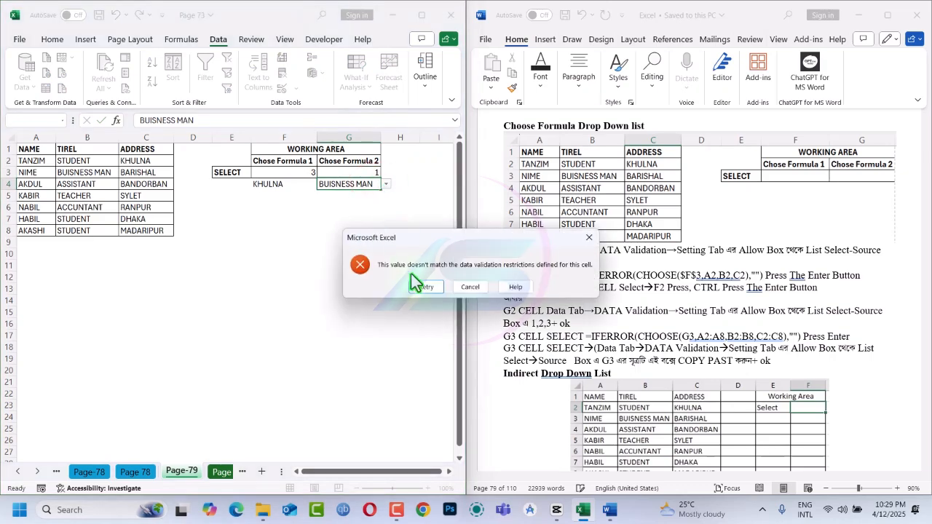
left_click(425, 287)
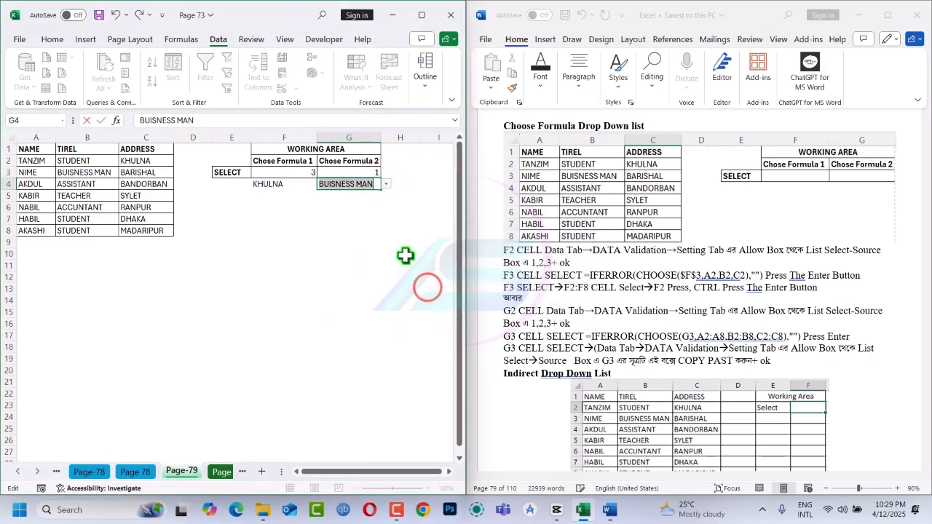
left_click(373, 170)
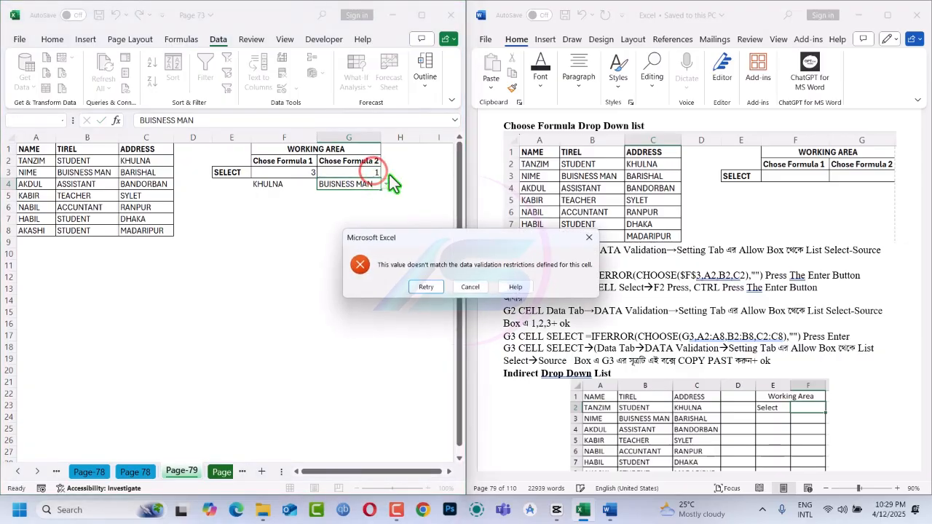
left_click(592, 237)
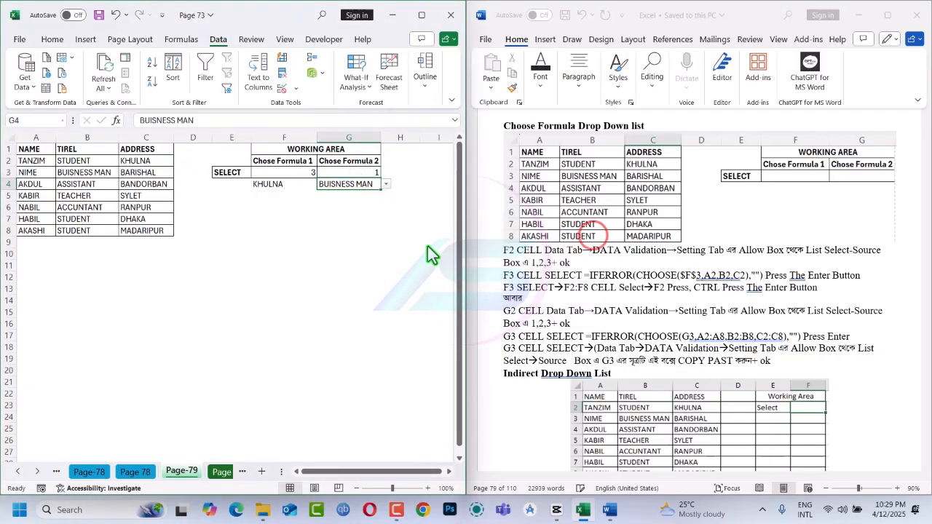
Set the selector in G3 to 2 and check the title options offered in G4's drop-down.
left_click(353, 174)
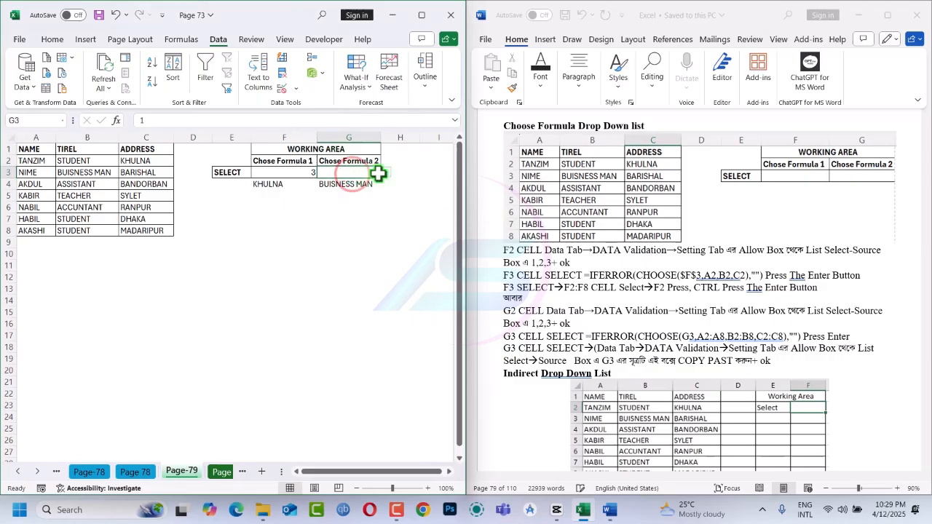
left_click(387, 172)
left_click(369, 192)
left_click(373, 184)
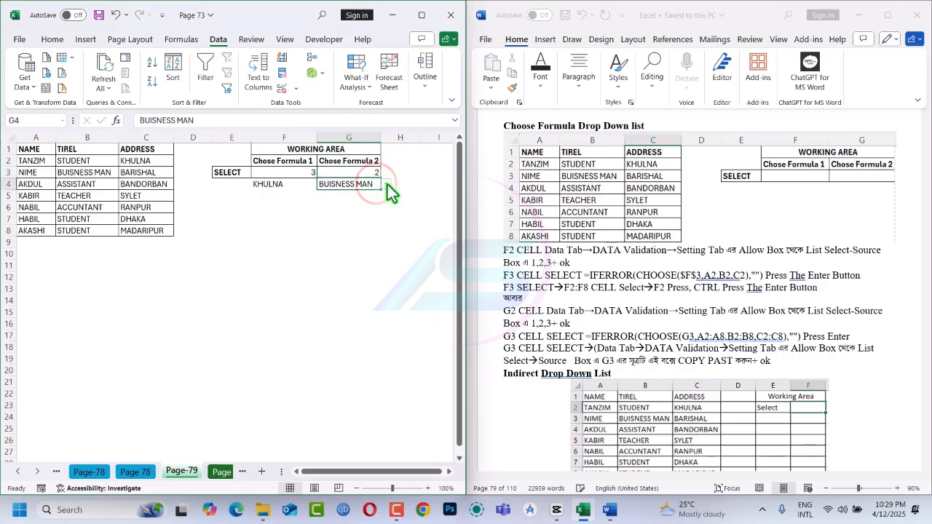
left_click(386, 184)
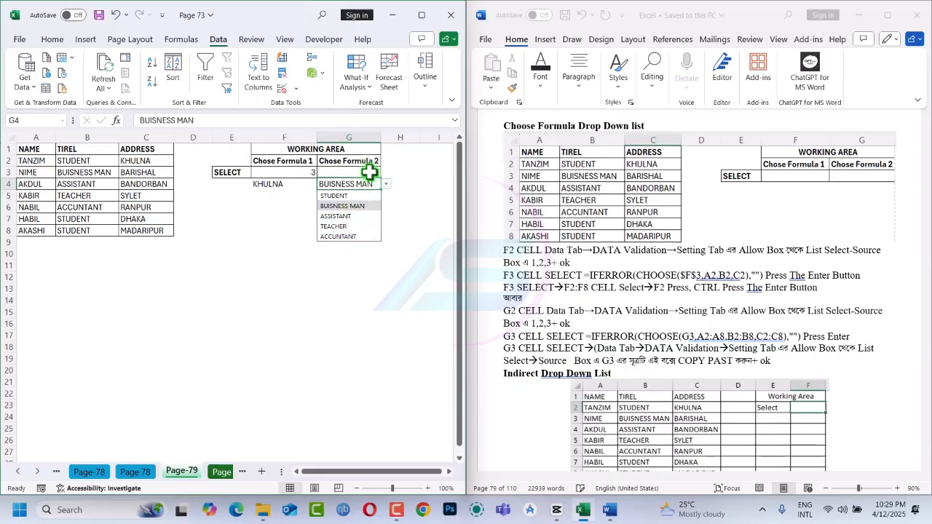
Set the selector in G3 to 1 and check the name options in G4's drop-down without choosing one.
left_click(370, 172)
left_click(385, 172)
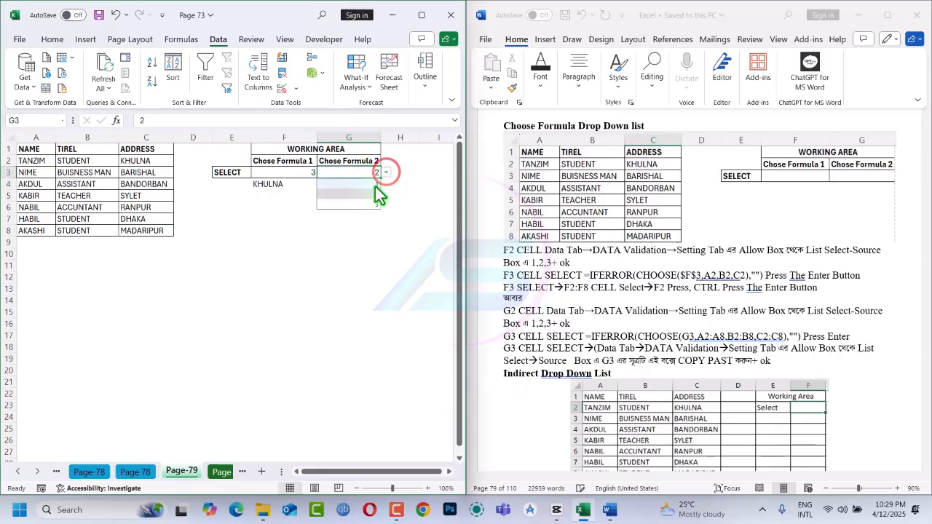
left_click(374, 186)
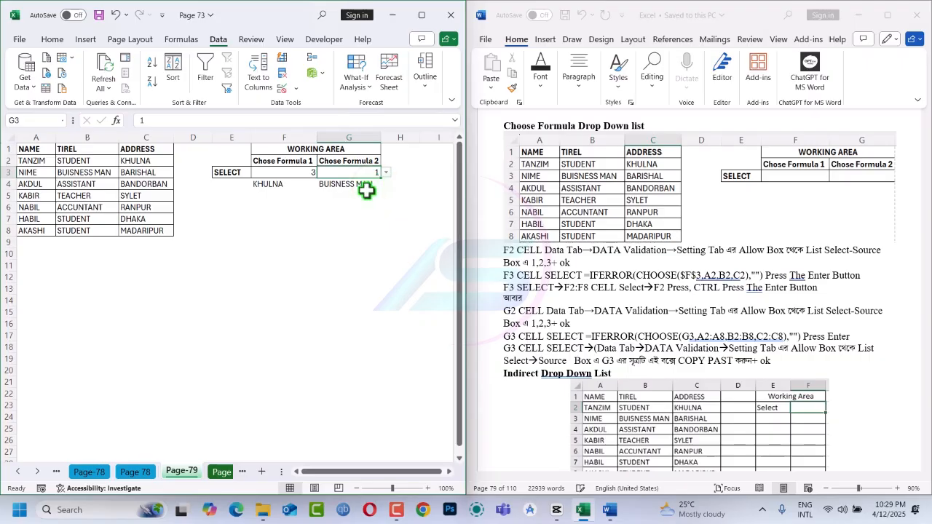
left_click(368, 184)
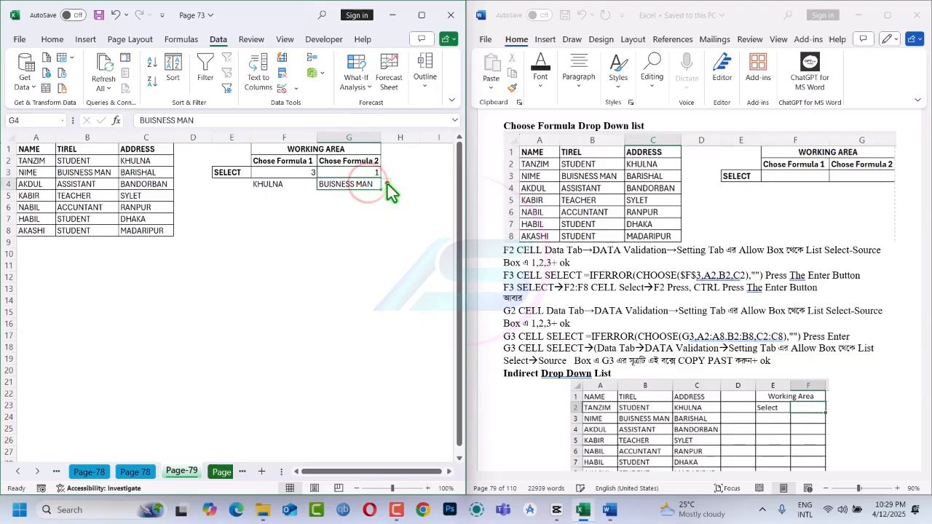
left_click(386, 184)
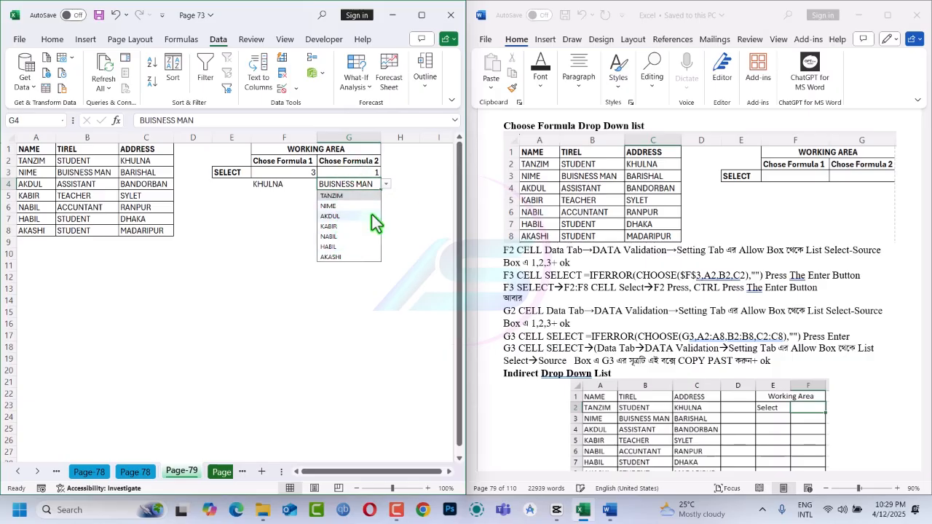
left_click(412, 198)
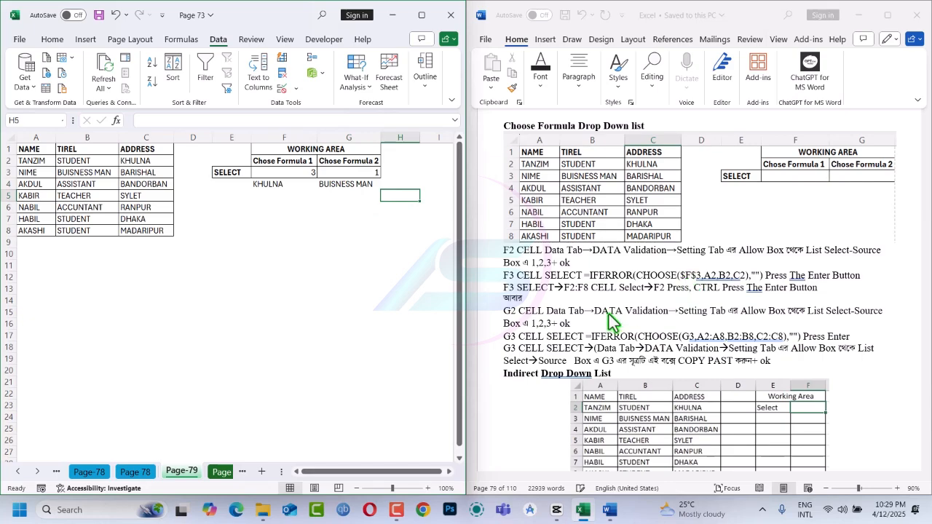
Switch to the Word notes and try removing the IFERROR wrapper from the CHOOSE formula in the G3 instruction line.
left_click(634, 339)
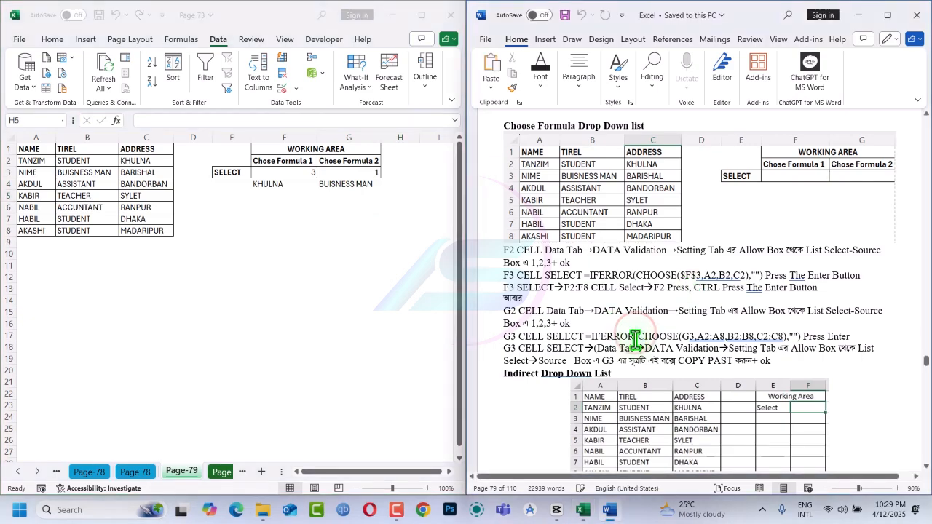
left_click(639, 340)
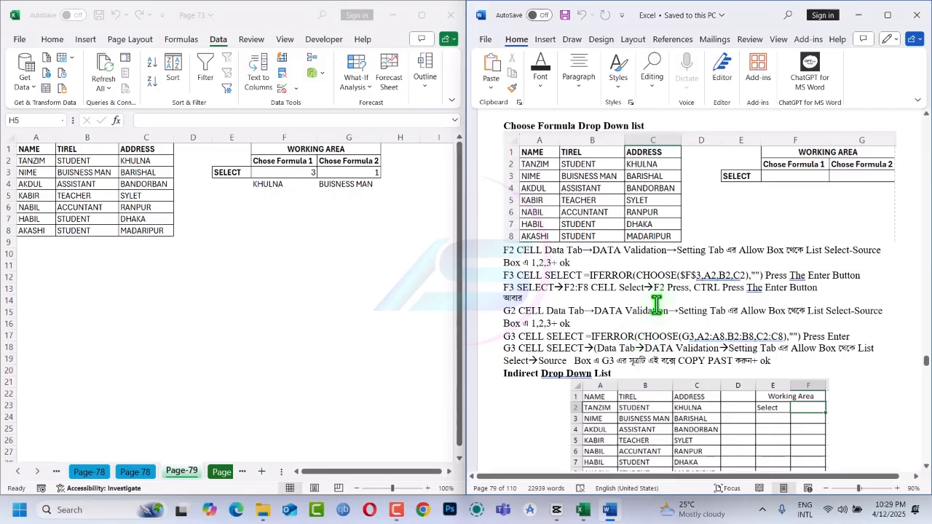
key("BackSpace")
key("BackSpace")
key("BackSpace")
key("BackSpace")
key("BackSpace")
key("BackSpace")
key("BackSpace")
key("BackSpace")
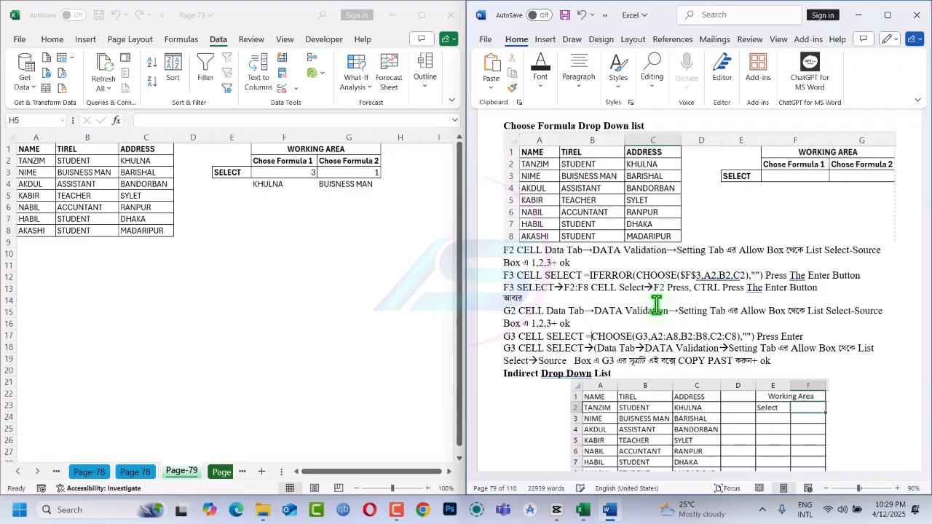
left_click(755, 334)
key("BackSpace")
key("BackSpace")
key("BackSpace")
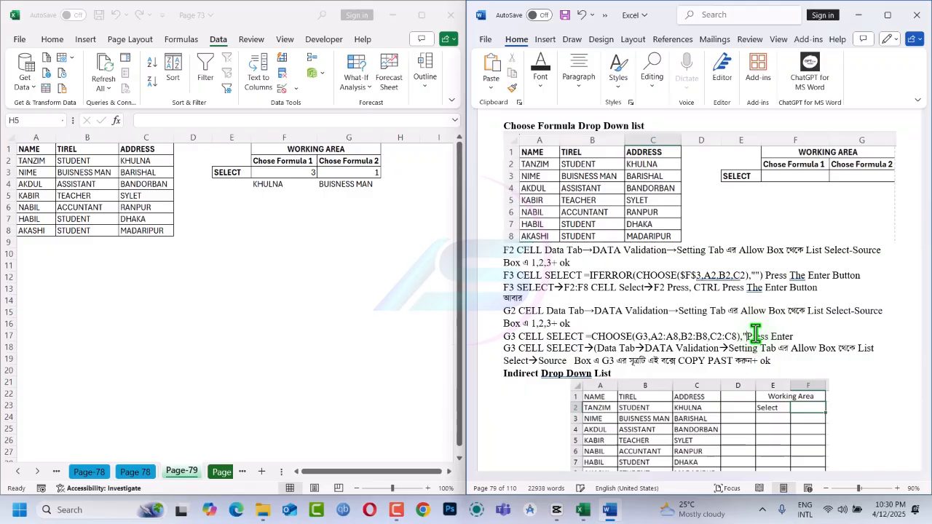
Restore the IFERROR wrapper in the notes' G3 instruction so it reads =IFERROR(CHOOSE(G3,A2:A8,B2:B8,C2:C8),""), and save the document.
type("IFER")
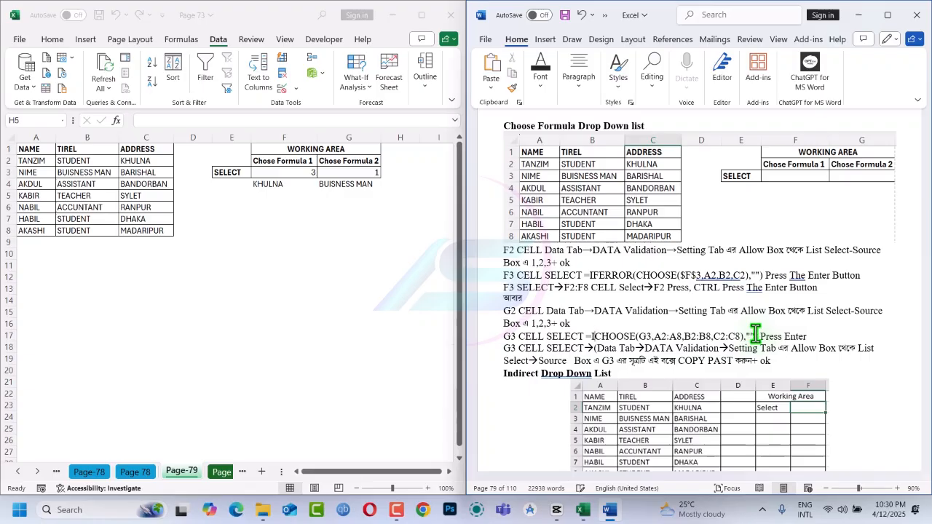
type("R")
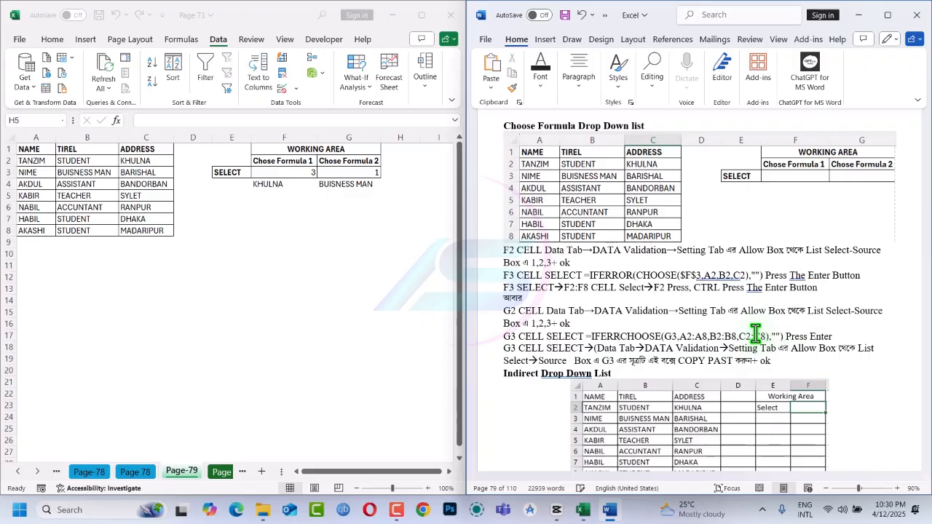
type("OR")
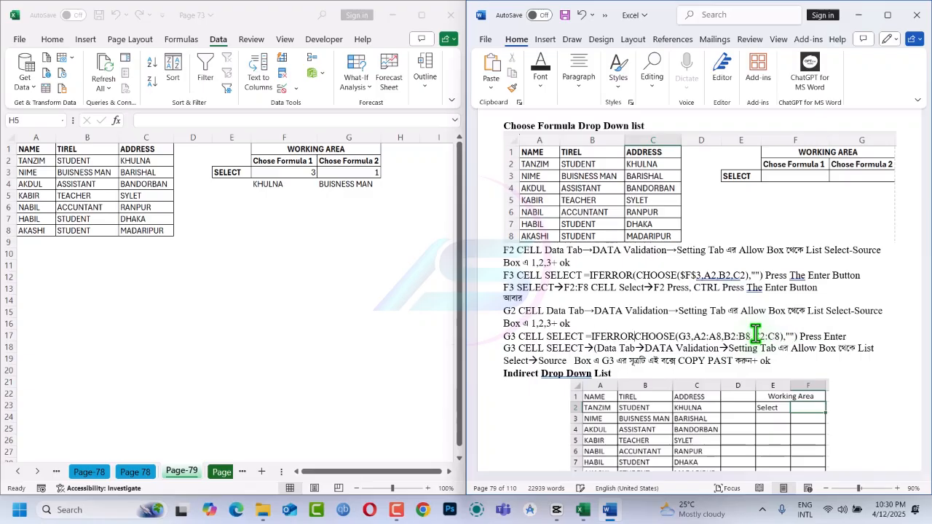
type("(")
key("ctrl+s")
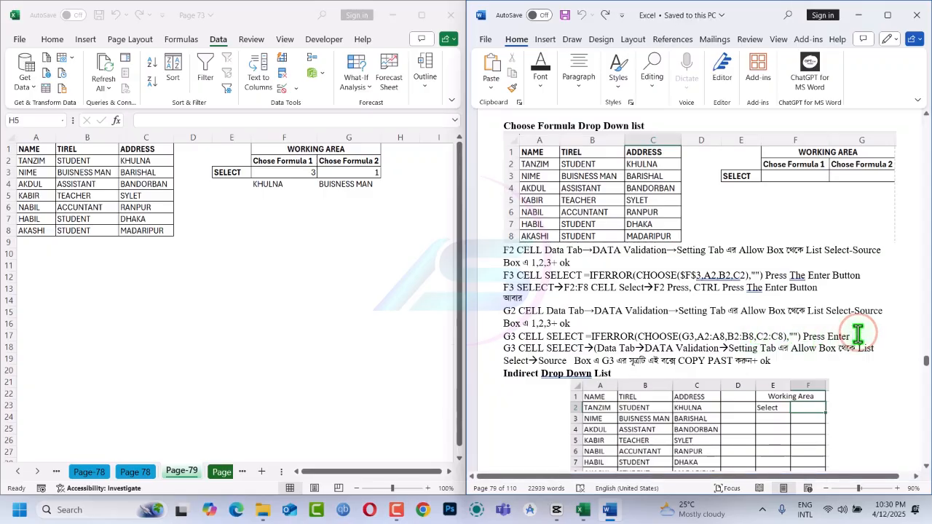
Below the IFERROR instruction, add a centered "Or" line followed by the alternative formula =CHOOSE(G3,A2:A8,B2:B8,C2:C8).
key("Return")
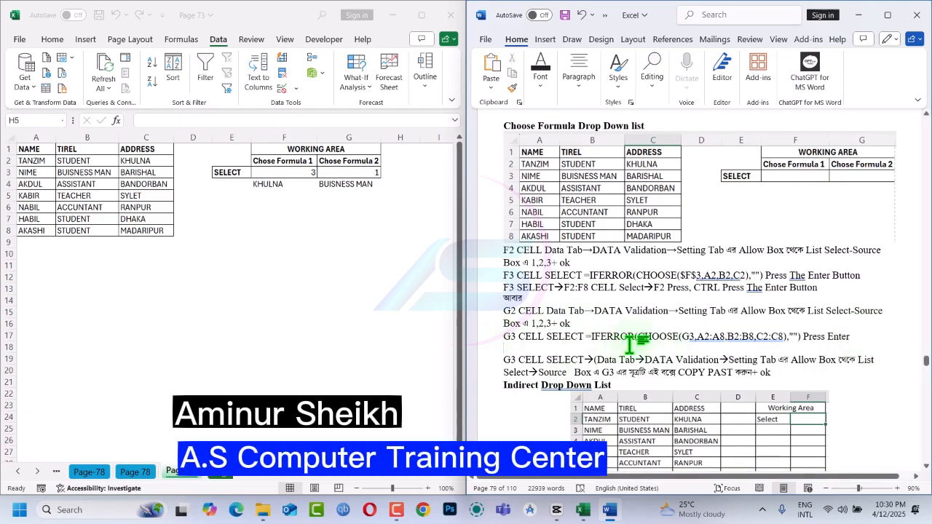
type("or")
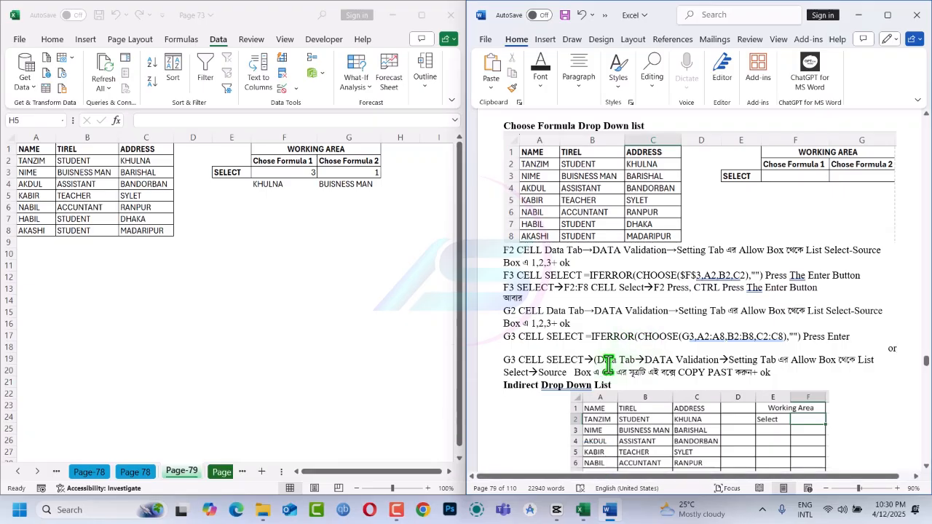
key("Return")
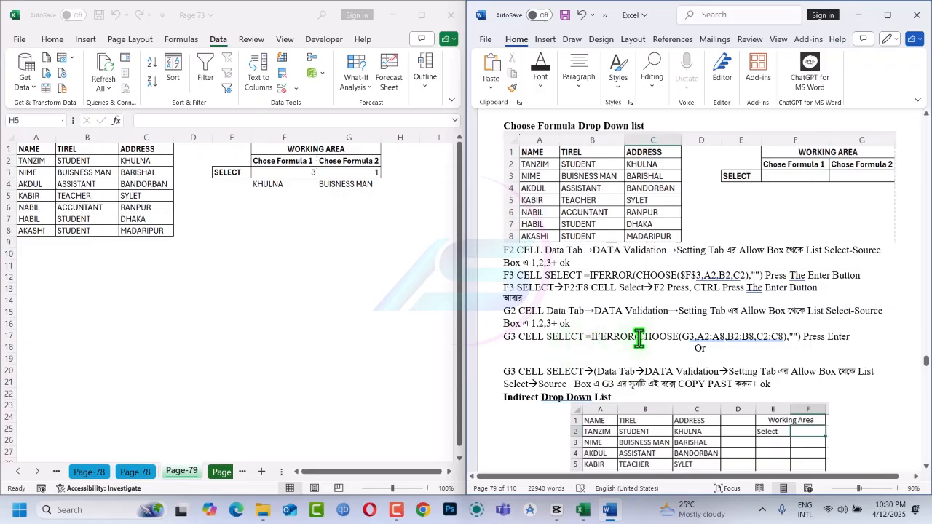
left_click_drag(639, 337, 785, 337)
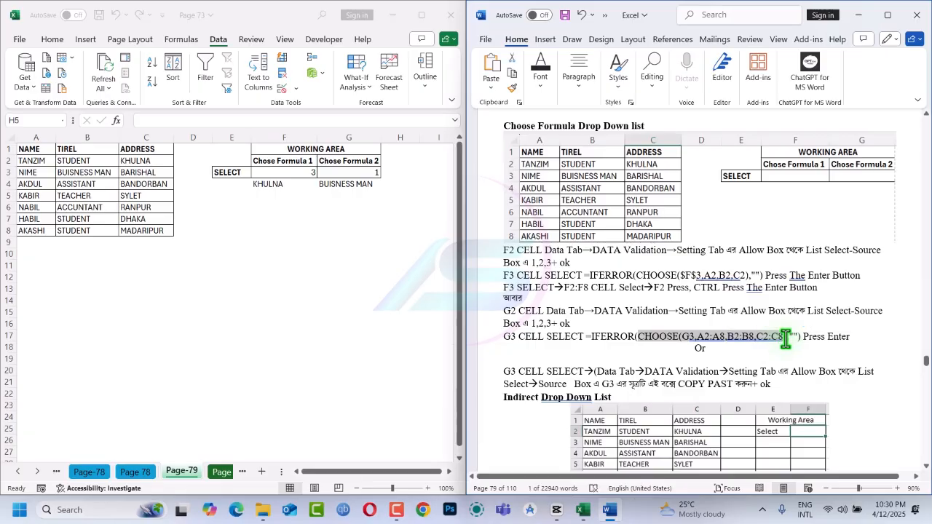
left_click(695, 359)
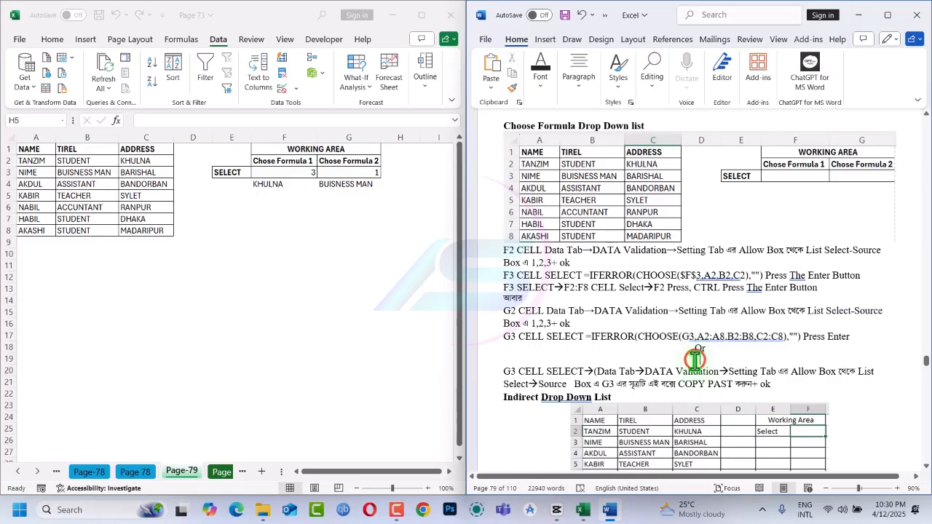
type("CHOOSE(G3,A2:A8,B2:B8,C2:C8)")
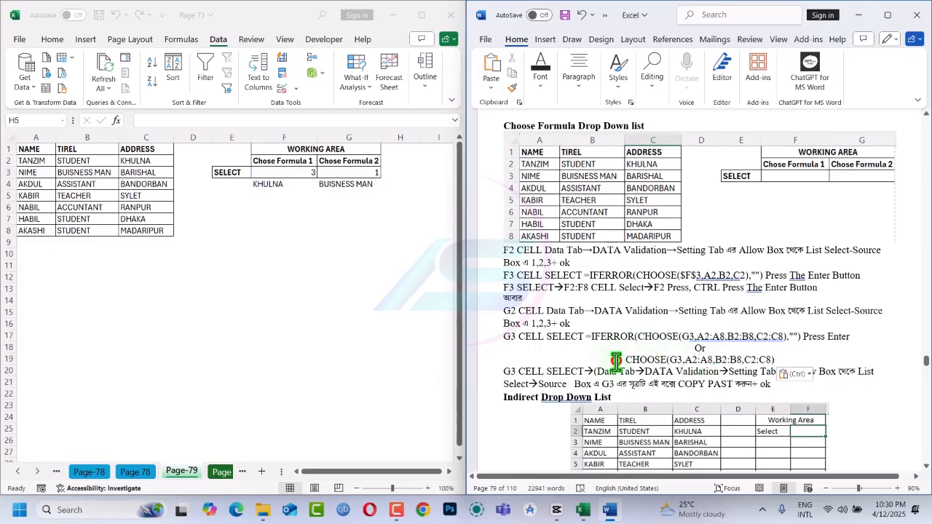
type("=")
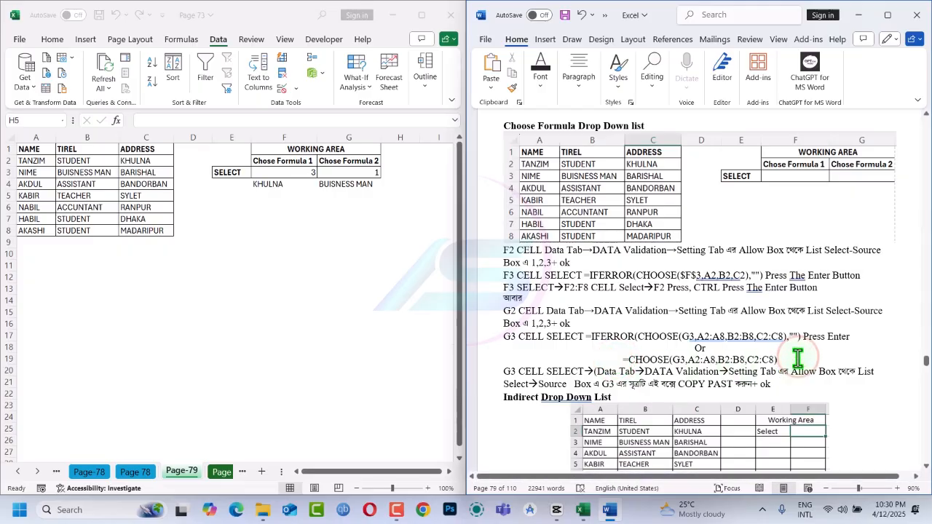
Append "press Enter (Office 365)" to the alternative CHOOSE formula line in the notes.
type(" p")
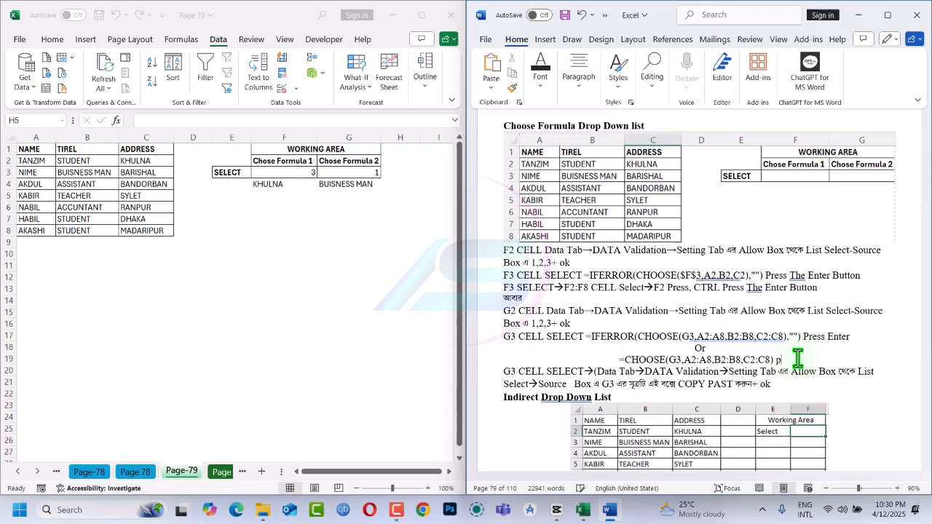
type("ress Enter")
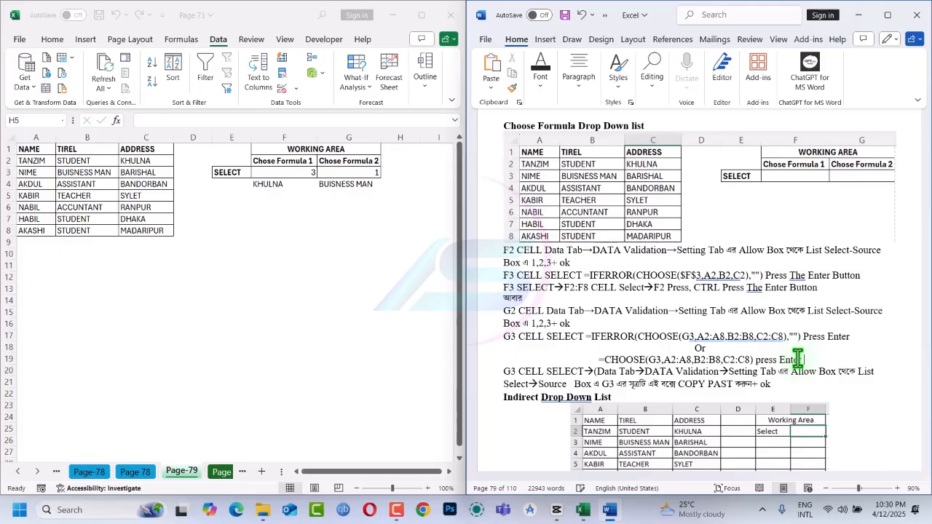
type(" (G5)")
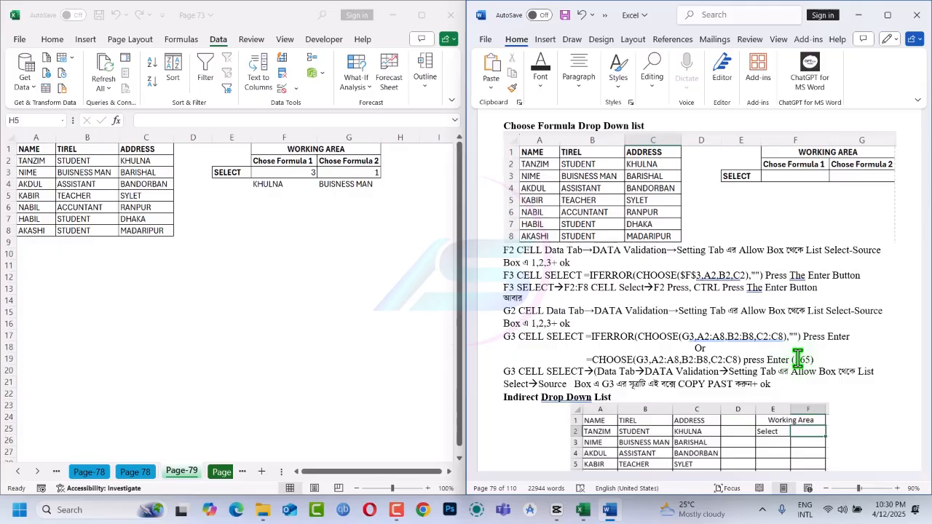
type("Office")
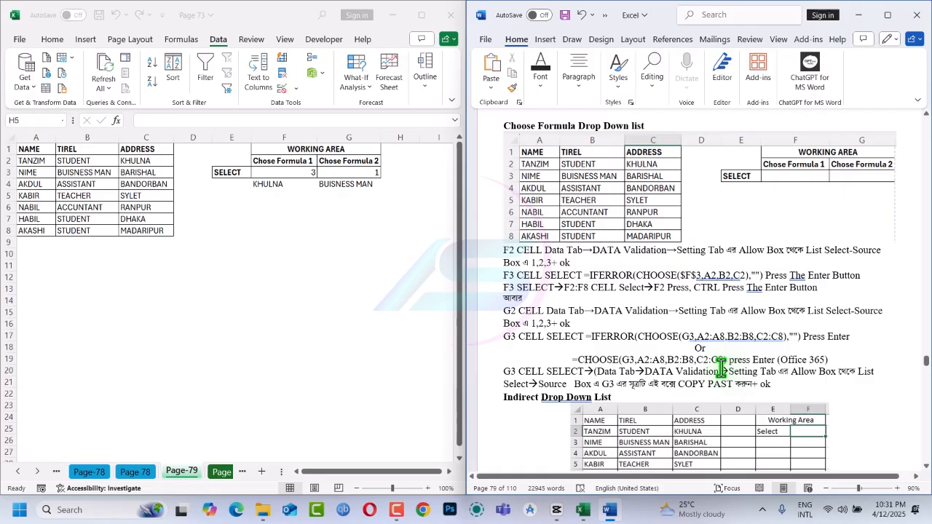
left_click(607, 336)
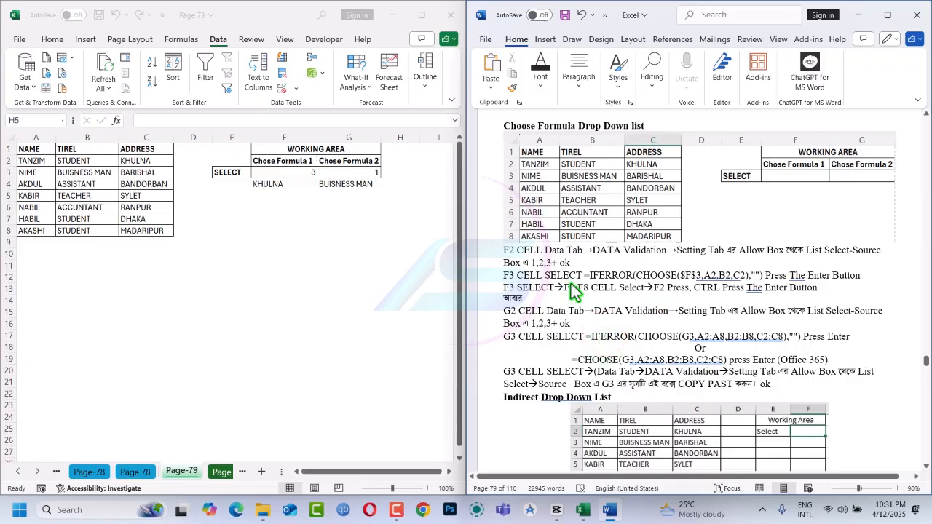
Switch to Excel, set the selector in G3 to 2 and check G4's drop-down without changing its entry.
left_click(371, 168)
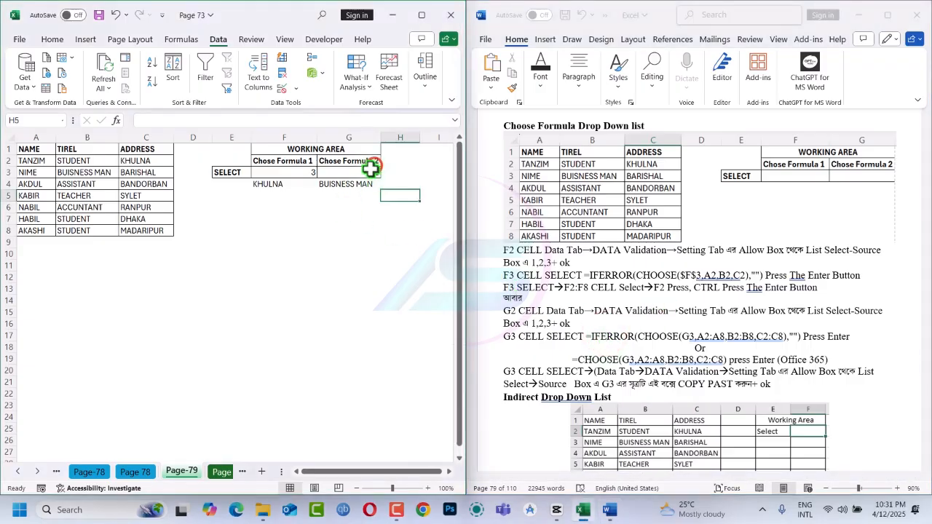
left_click(371, 172)
left_click(385, 172)
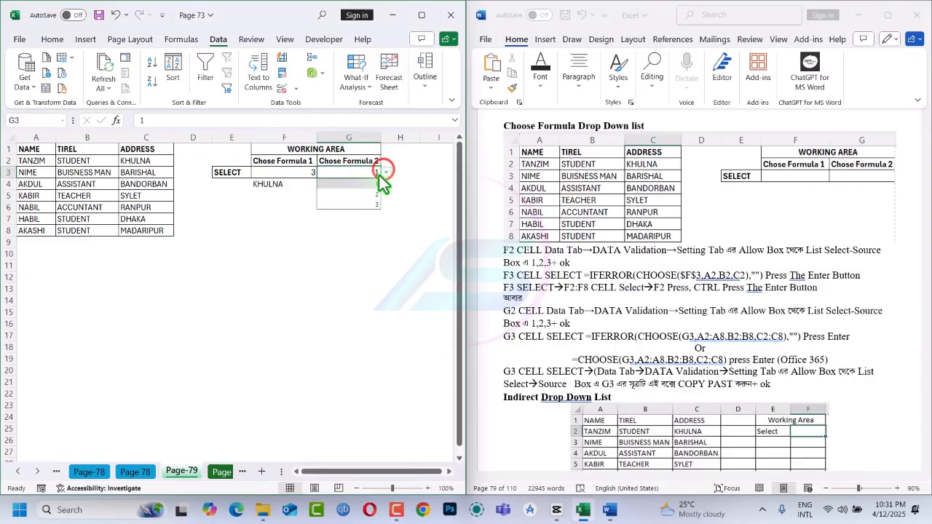
left_click(374, 193)
left_click(374, 185)
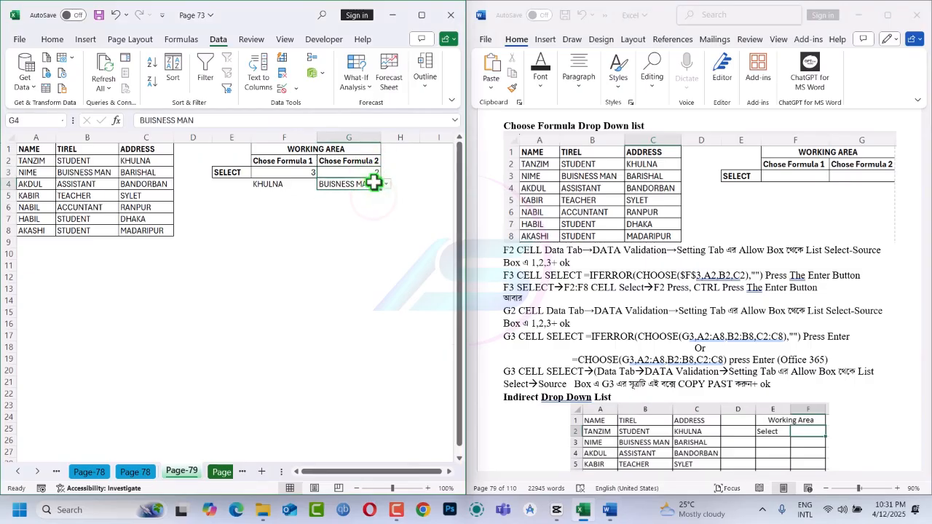
left_click_drag(391, 186, 369, 185)
left_click(369, 185)
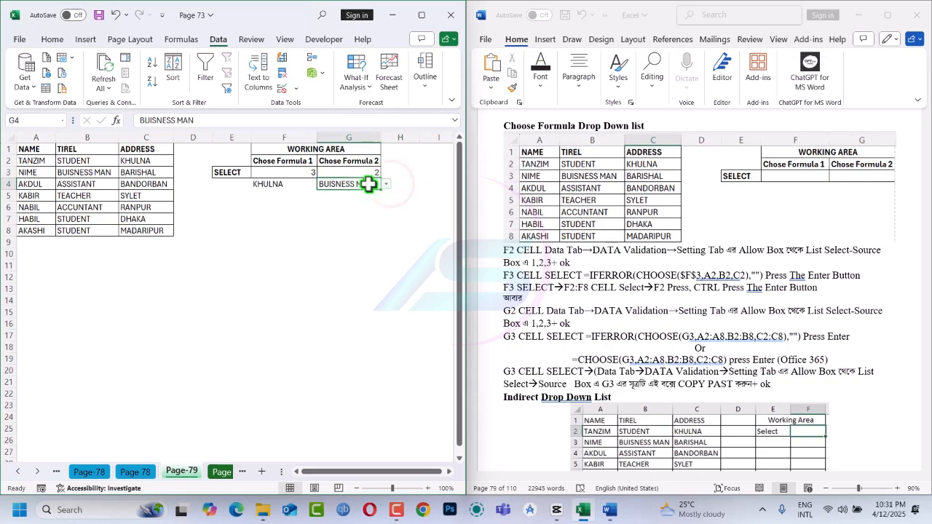
left_click(329, 273)
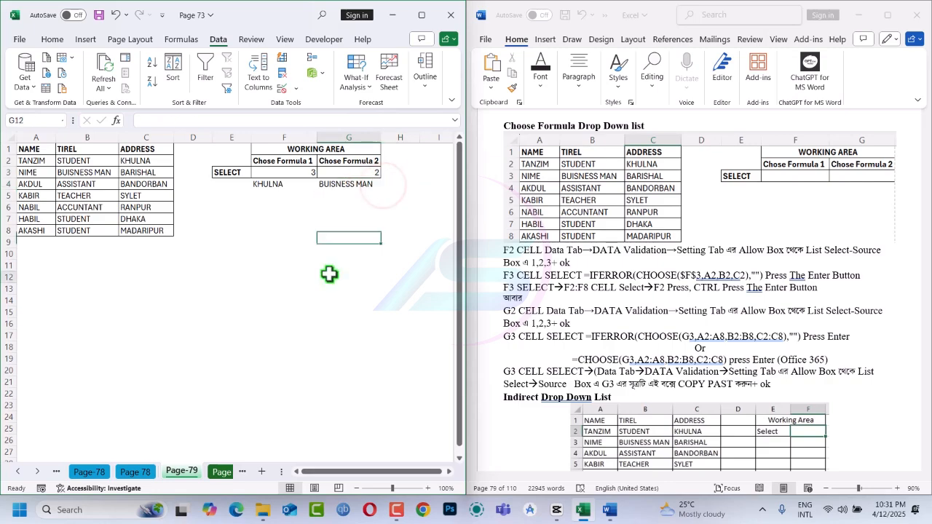
On the Page 79 sheet, add a List data validation to F2 with the header cells =$A$1:$C$1 as its source.
left_click(220, 472)
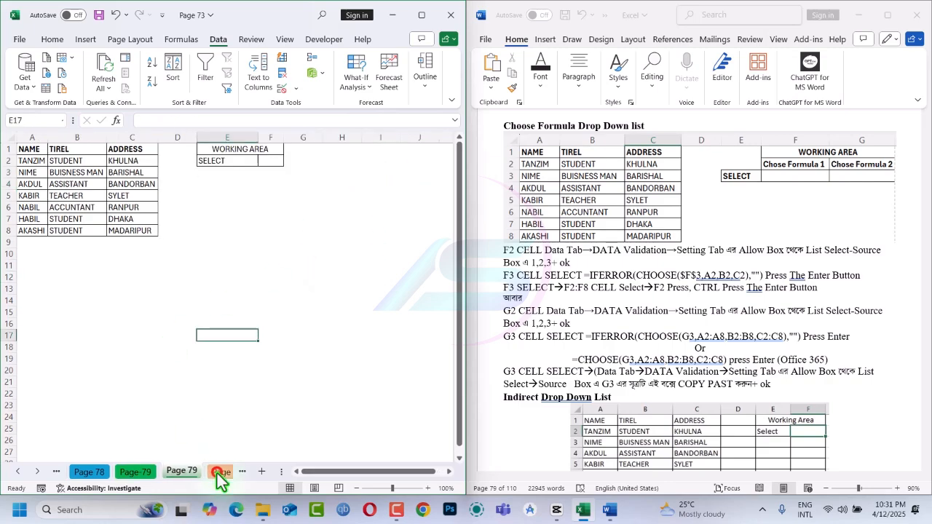
left_click(271, 163)
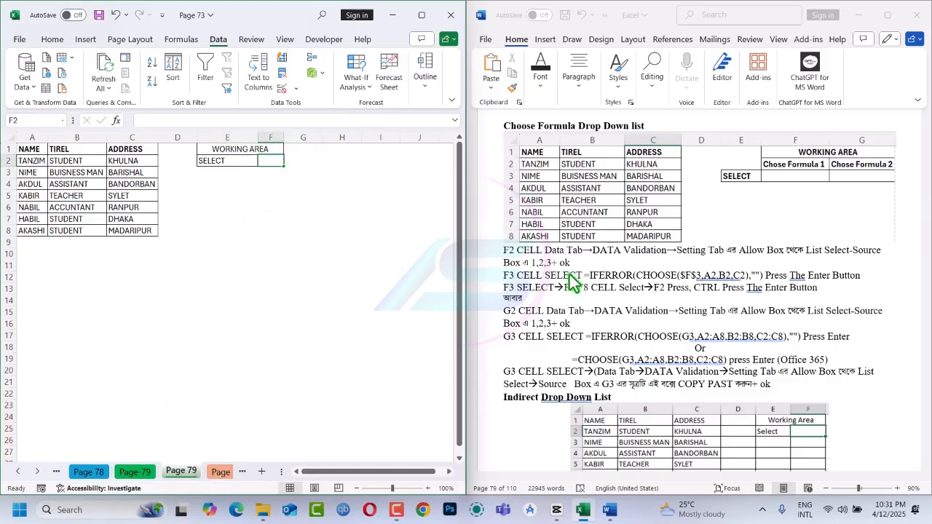
scroll(612, 329, "down", 5)
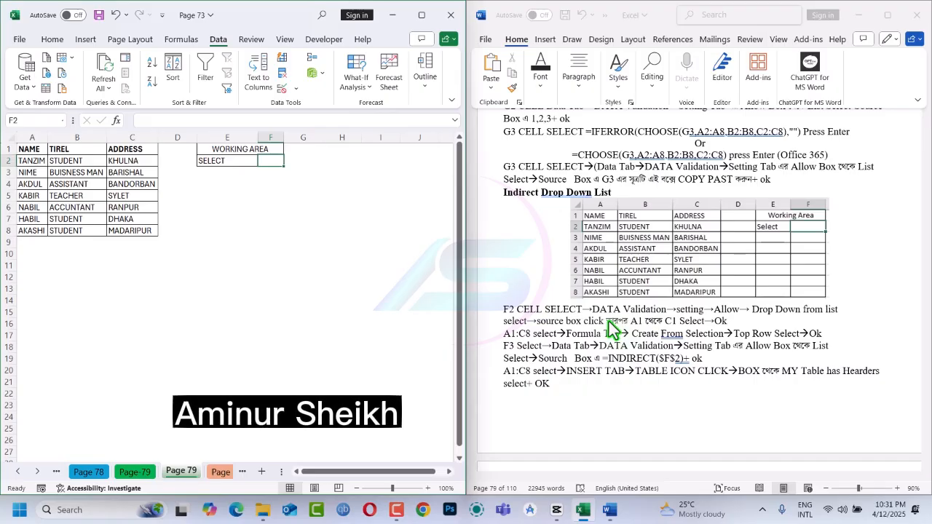
key("alt+a")
key("v")
key("v")
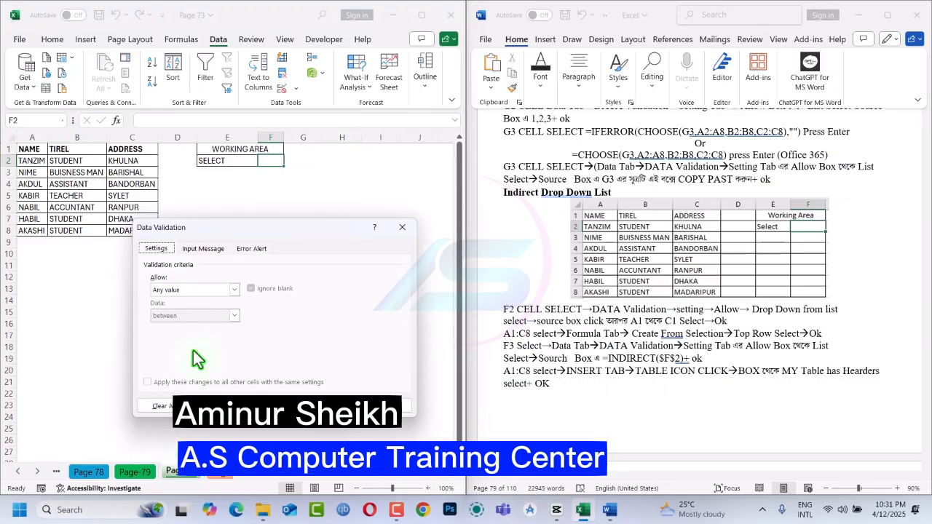
left_click(234, 290)
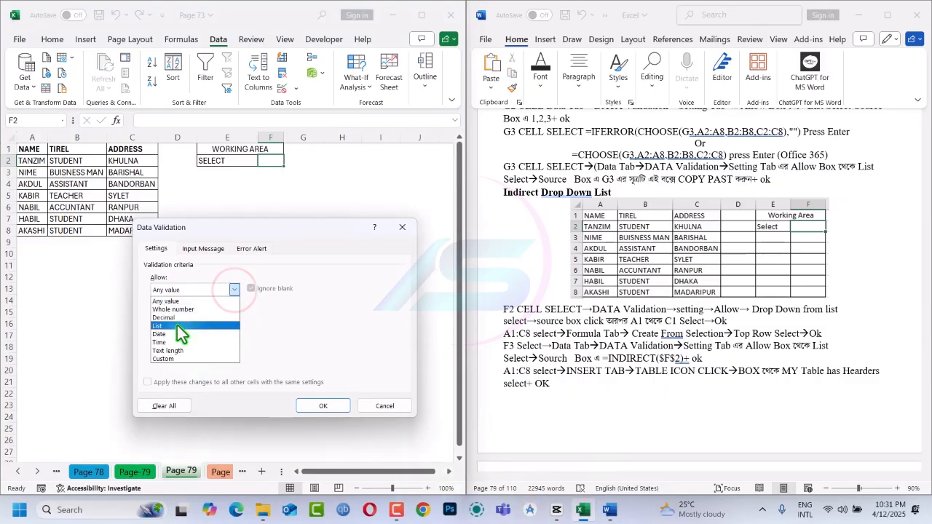
left_click(178, 331)
left_click(173, 340)
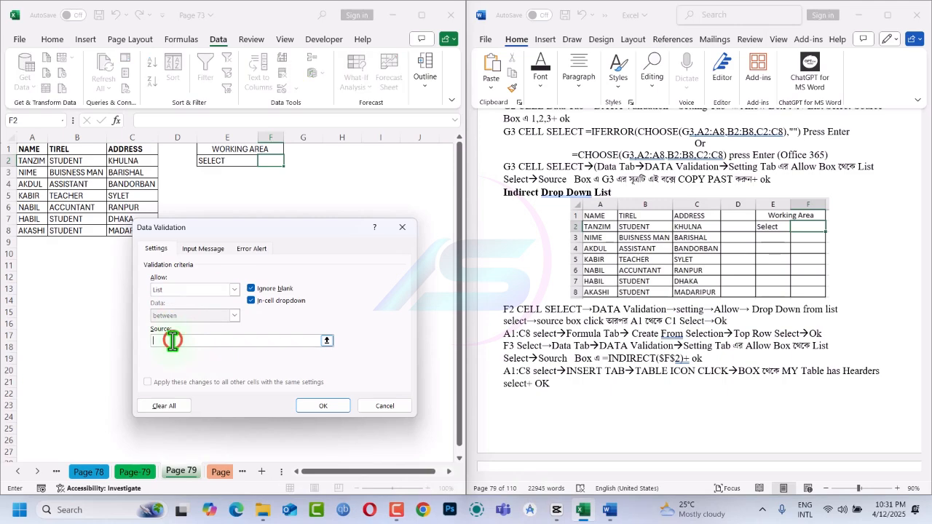
left_click_drag(26, 150, 124, 149)
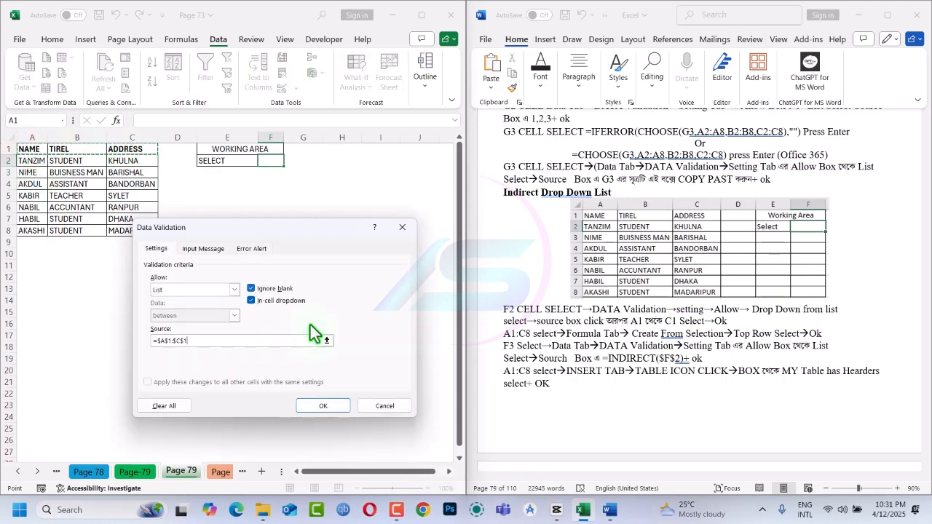
left_click(313, 406)
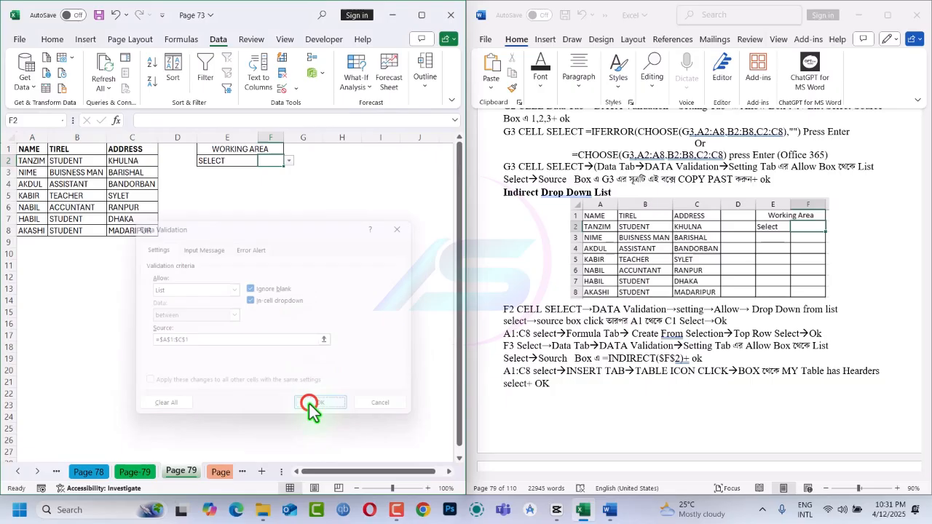
Choose TIREL from the drop-down in F2.
left_click(289, 161)
left_click(280, 185)
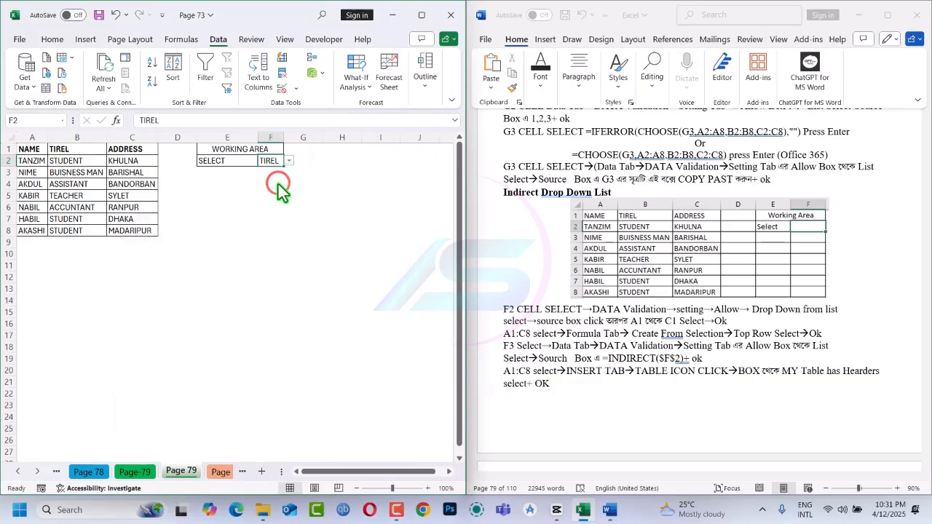
left_click(305, 162)
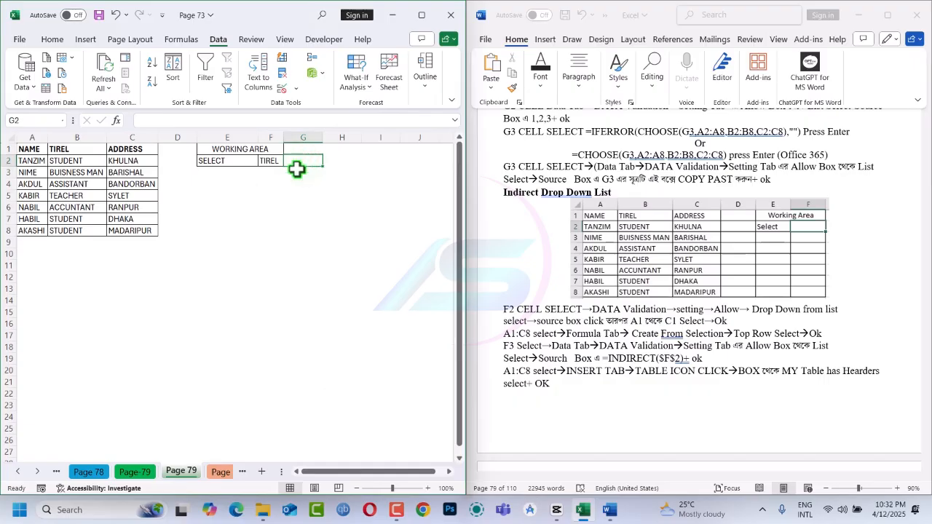
left_click(272, 172)
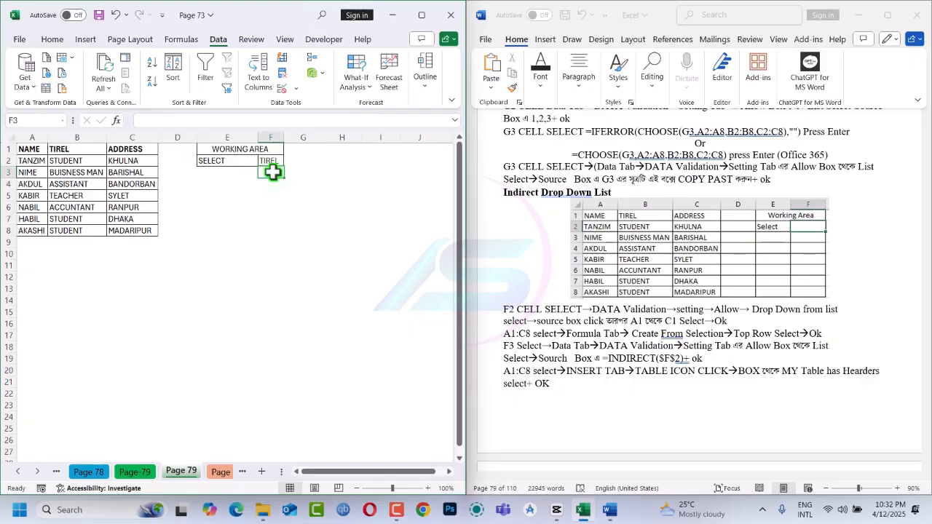
type("=in")
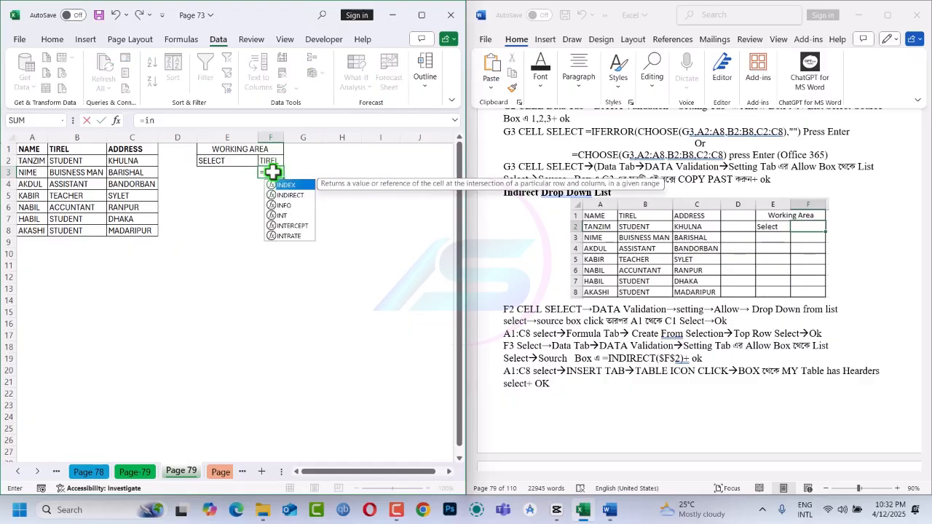
key("Down")
key("Tab")
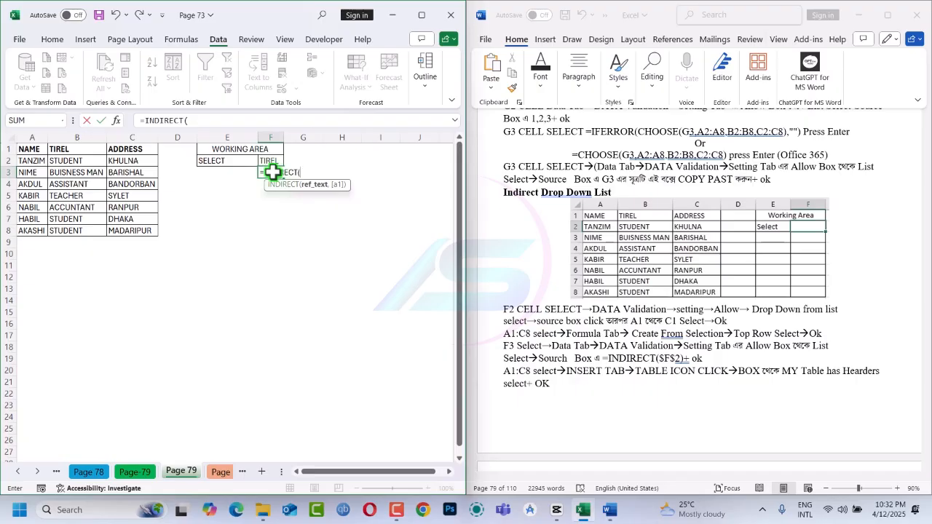
key("Escape")
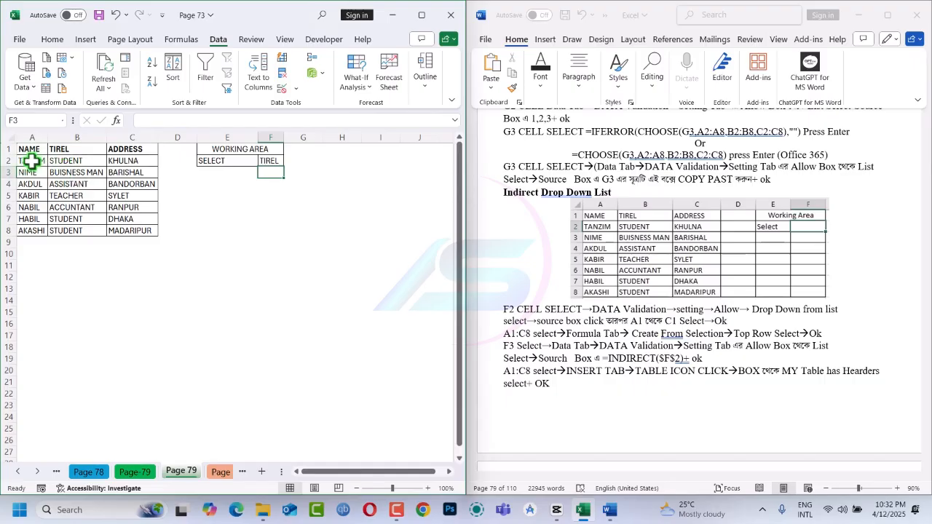
Create named ranges for A1:C8 from the top row labels only, replacing the existing TIREL definition.
left_click_drag(29, 149, 131, 230)
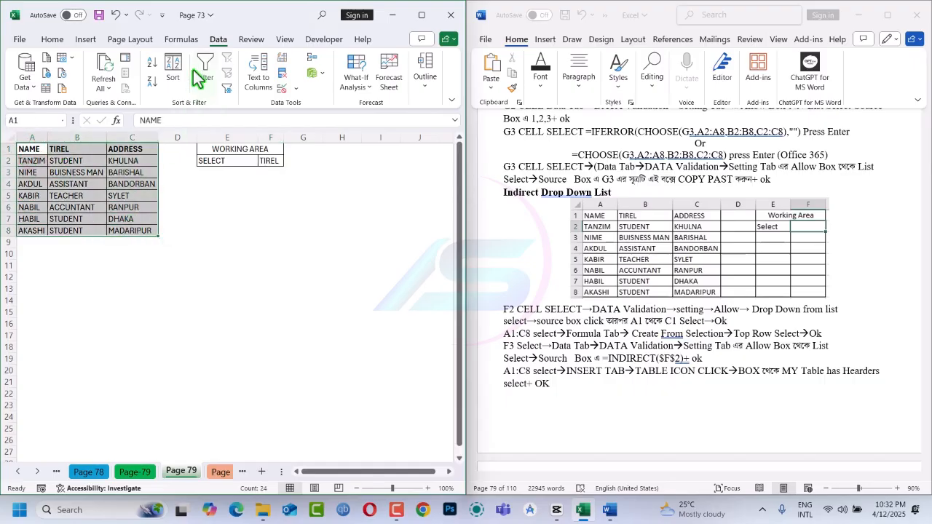
left_click(182, 40)
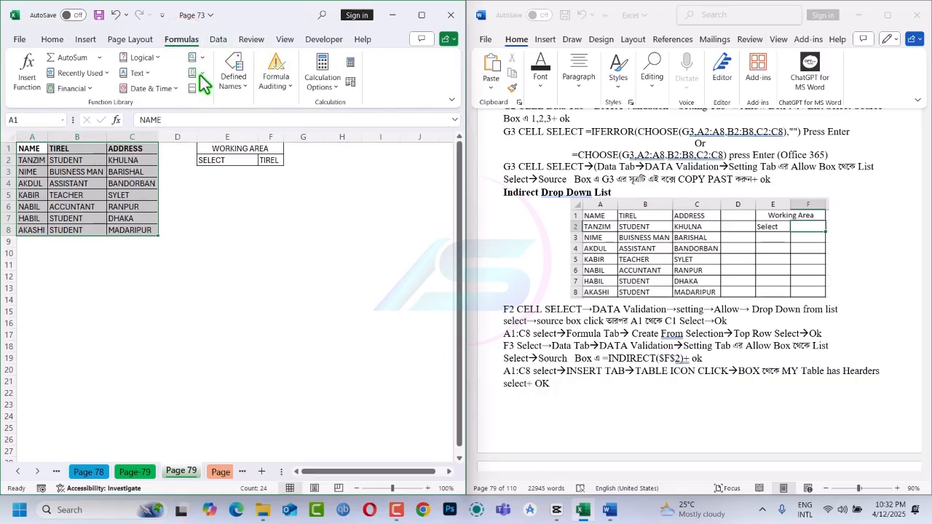
left_click(418, 15)
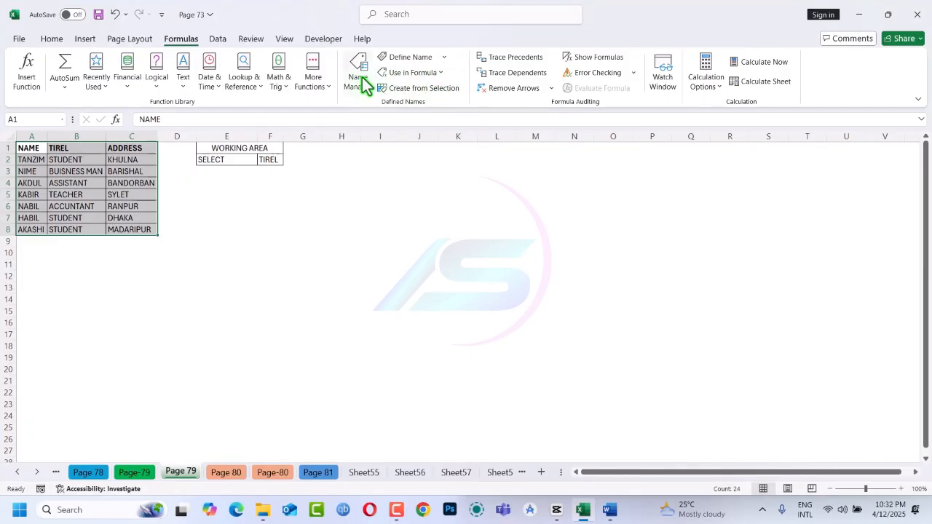
left_click(396, 92)
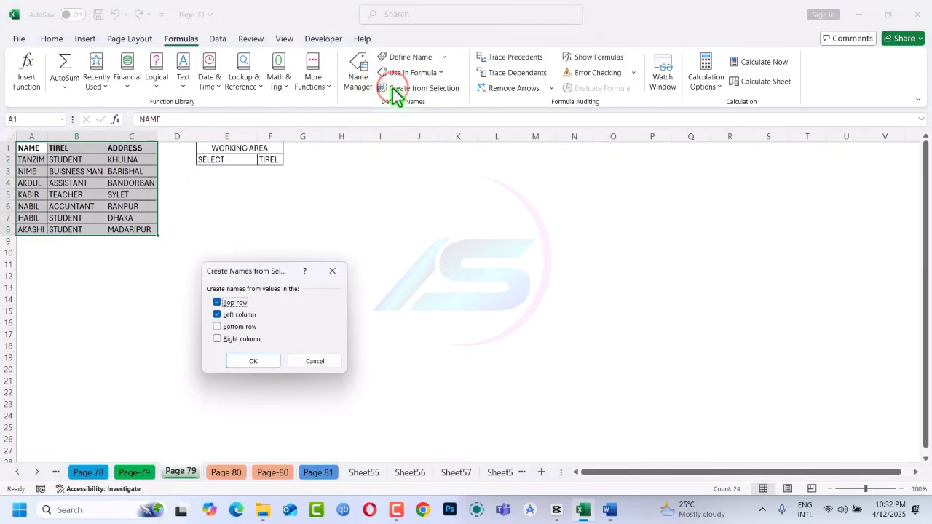
left_click(240, 316)
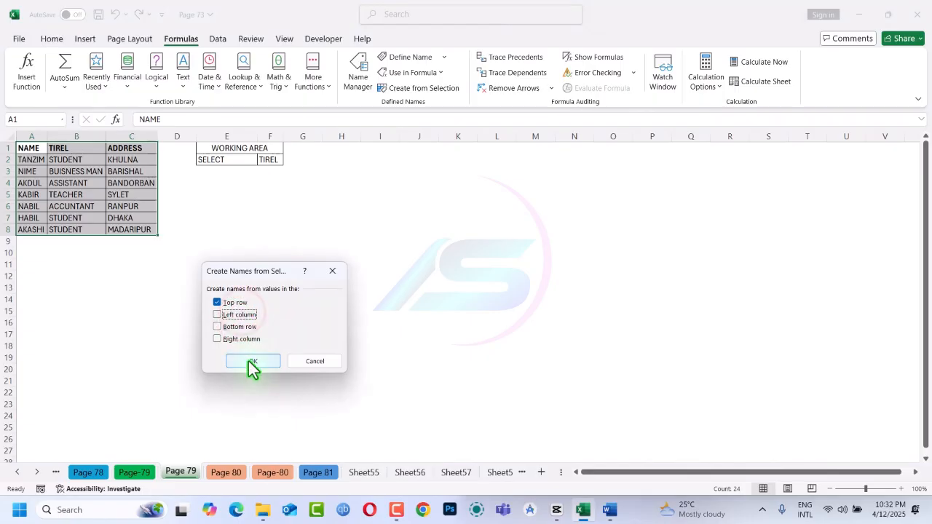
left_click(249, 362)
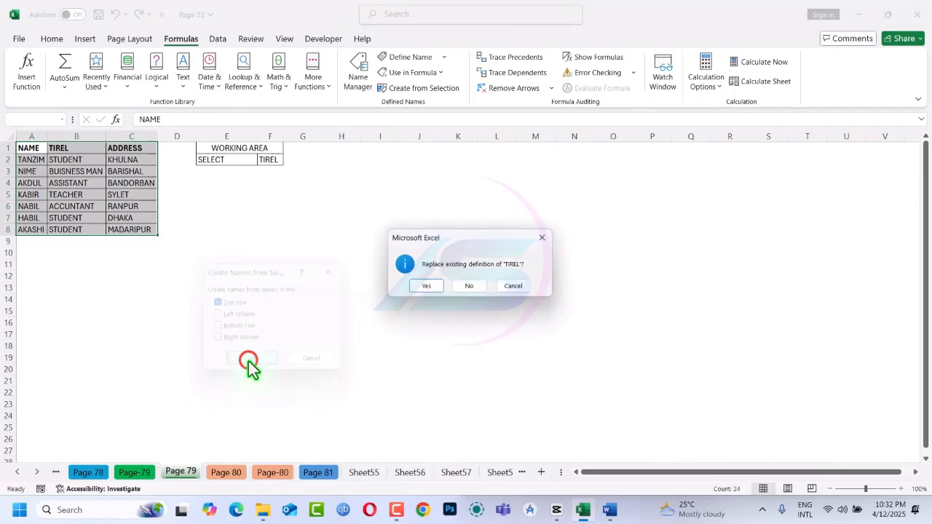
left_click(426, 288)
Deselect the table and arrange the workbook window side by side with the Word notes again.
left_click(223, 260)
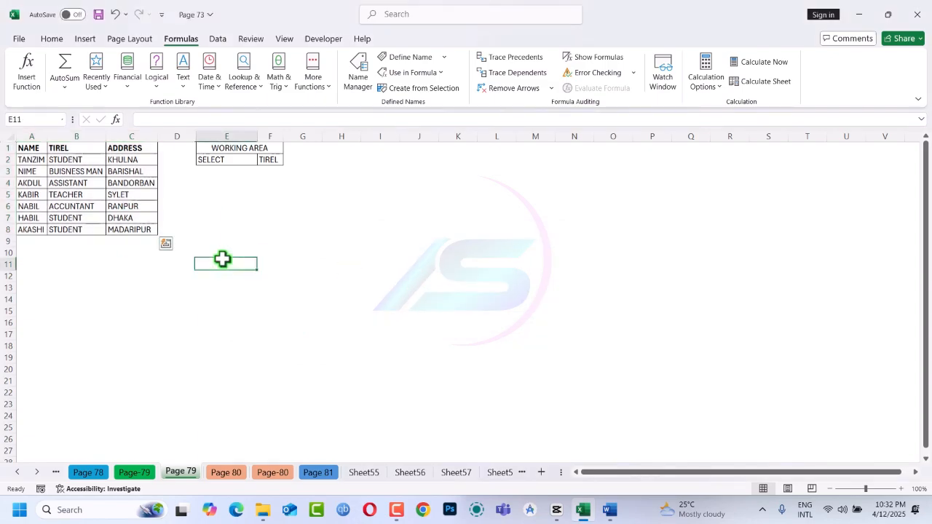
left_click(133, 217)
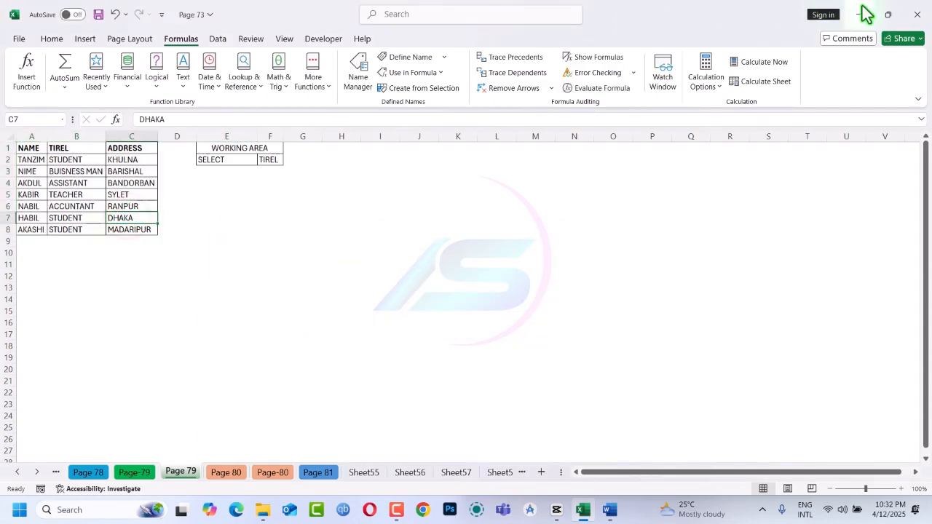
mouse_move(887, 21)
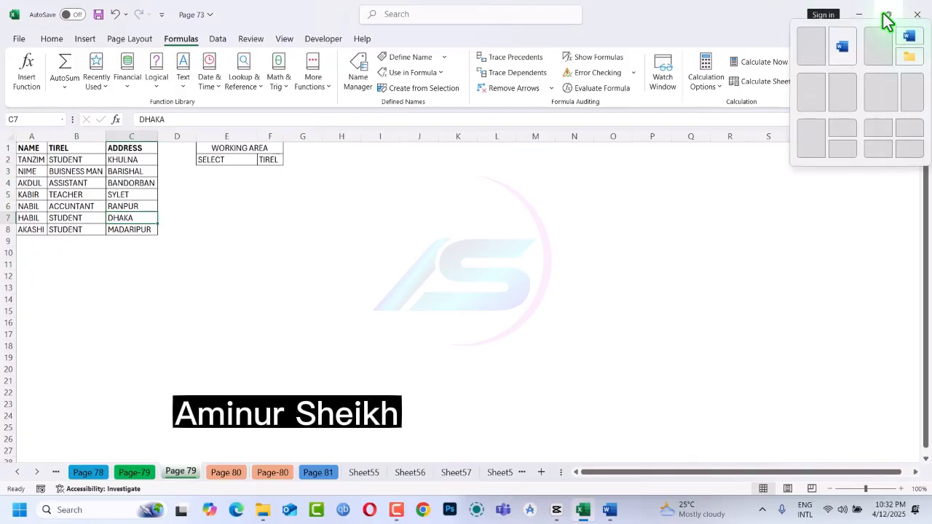
left_click(842, 46)
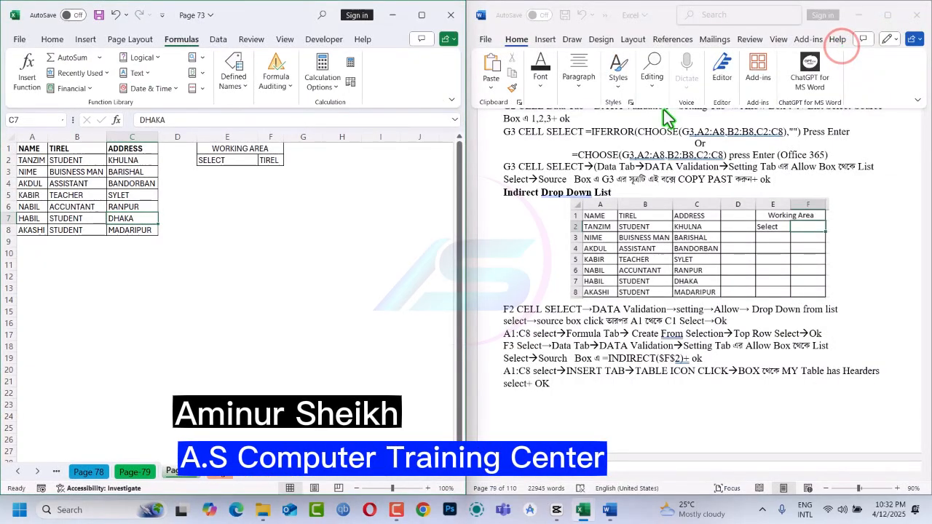
Review the workbook's defined names and the ranges they refer to in the Name Manager.
left_click(271, 169)
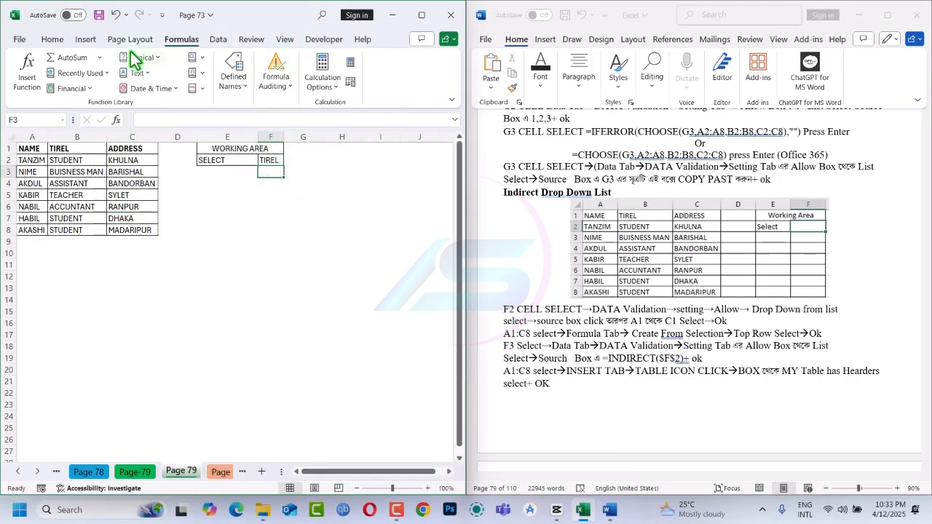
left_click(199, 58)
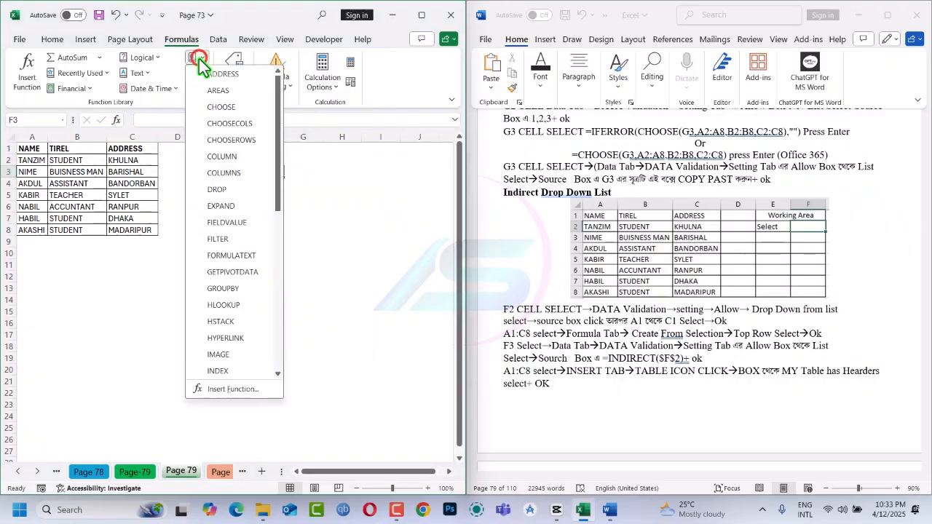
left_click(260, 64)
left_click(242, 84)
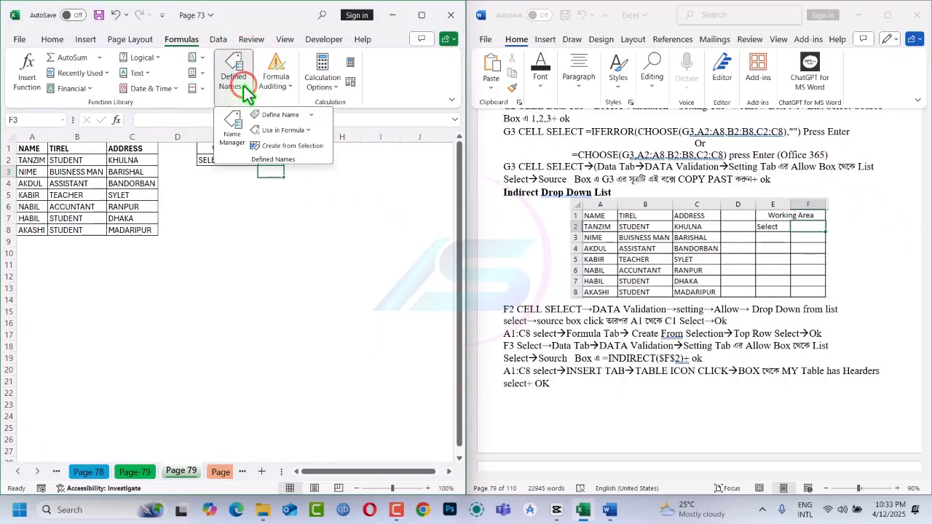
left_click(239, 138)
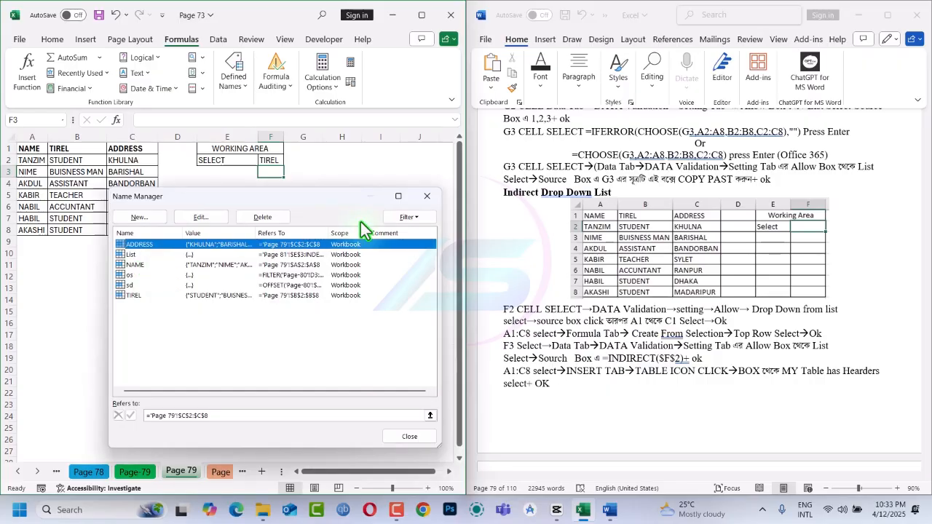
left_click(428, 195)
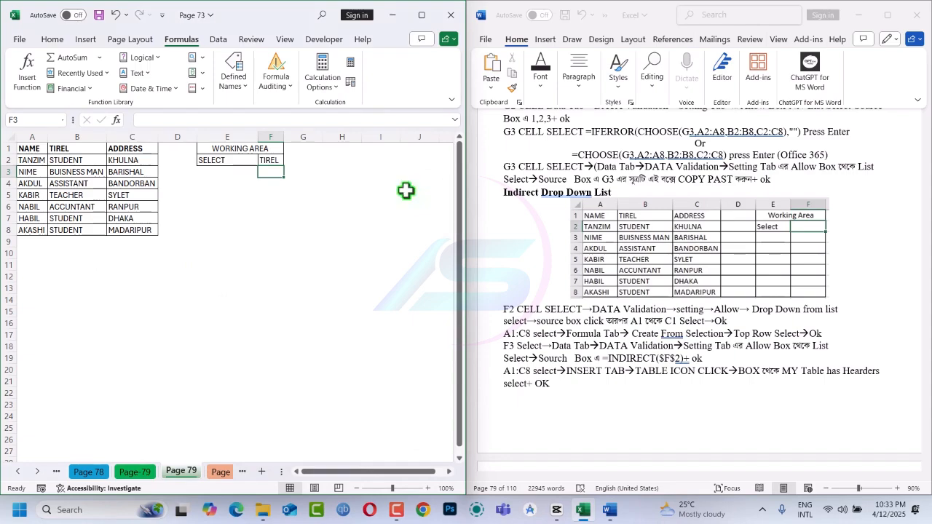
left_click(271, 161)
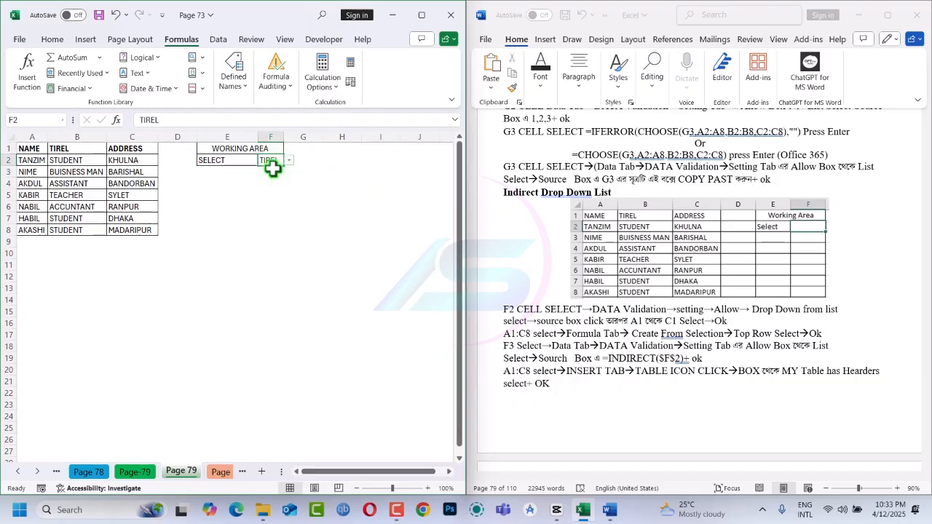
left_click(272, 171)
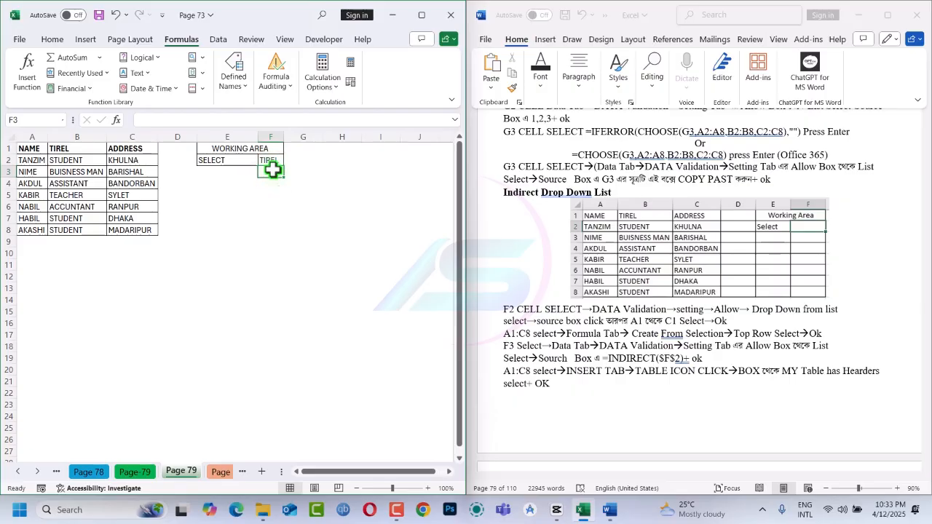
type("=in")
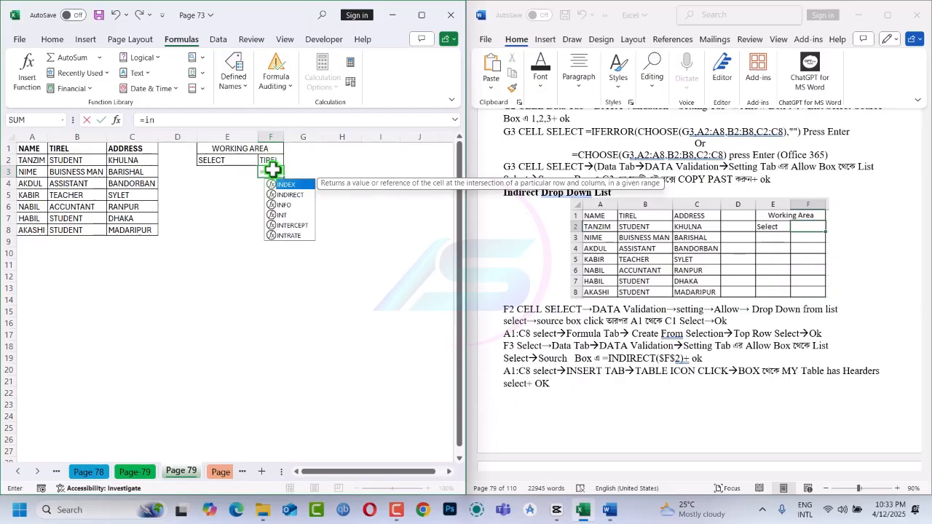
key("Down")
key("Tab")
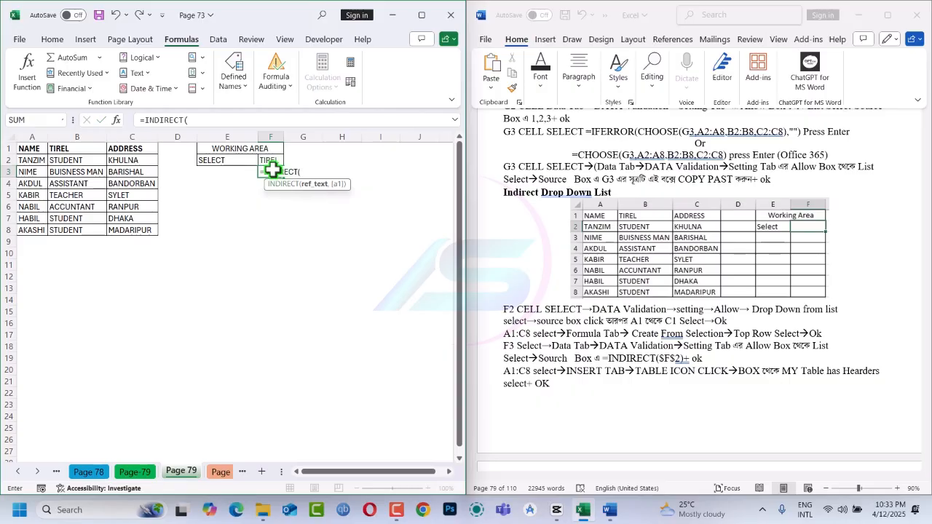
key("Escape")
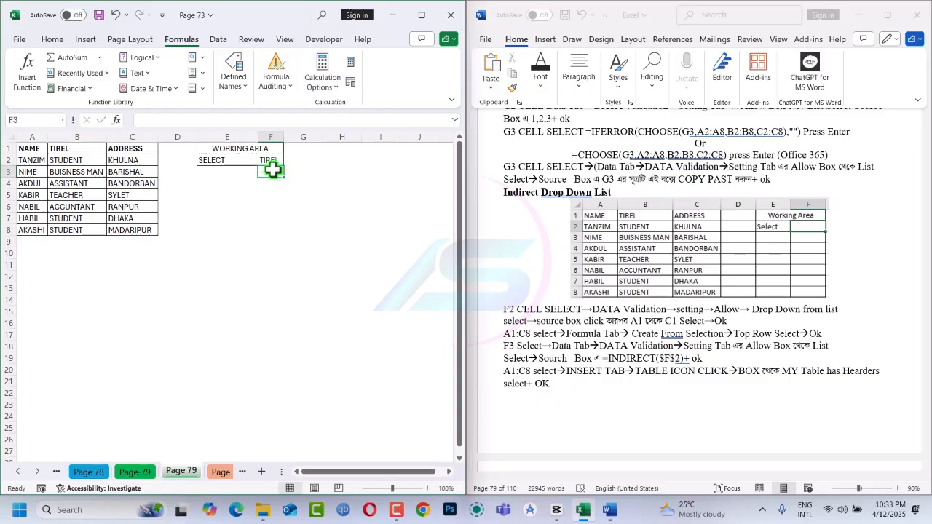
Add a List data validation to F3 with =indirect($F$2) as its source.
key("alt+a")
key("v")
key("v")
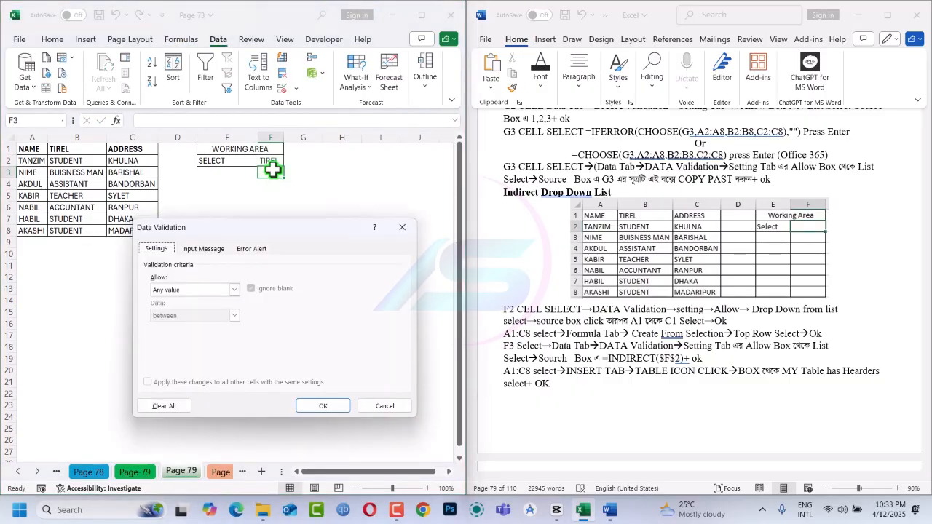
left_click(233, 289)
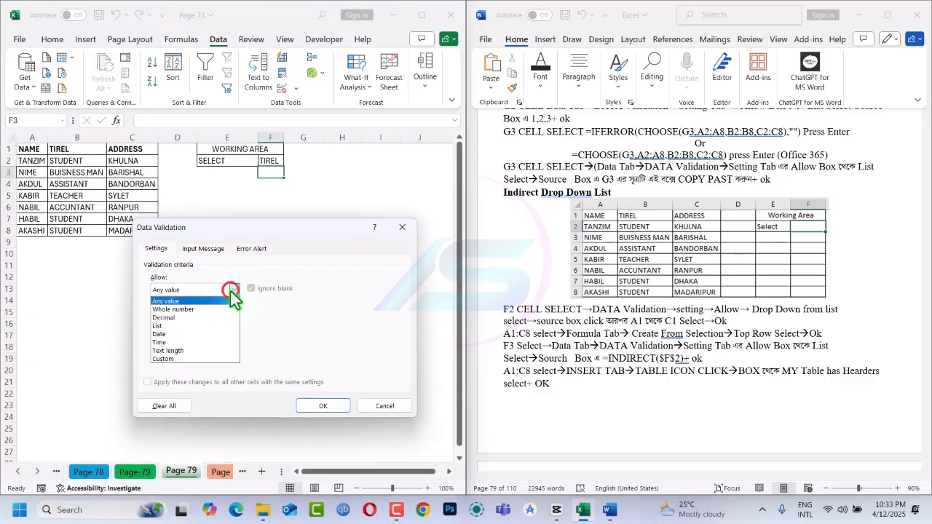
left_click(183, 328)
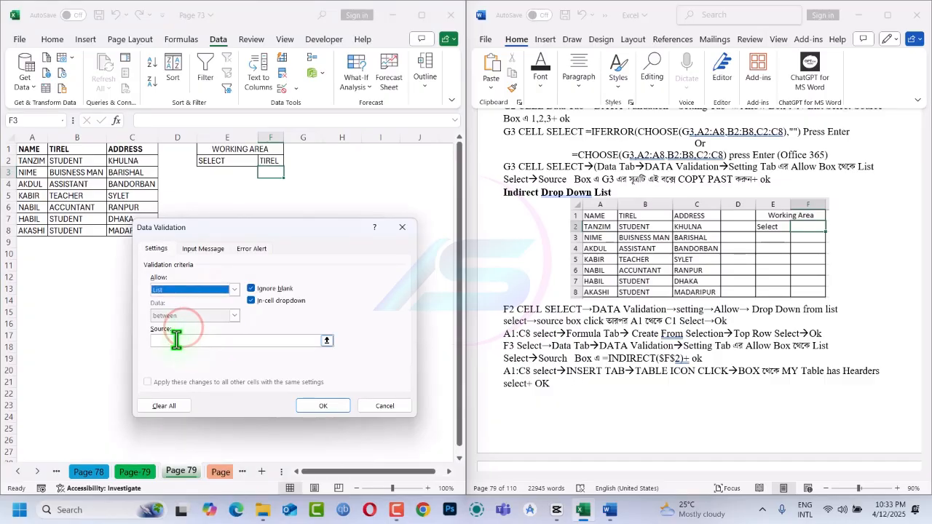
left_click(176, 339)
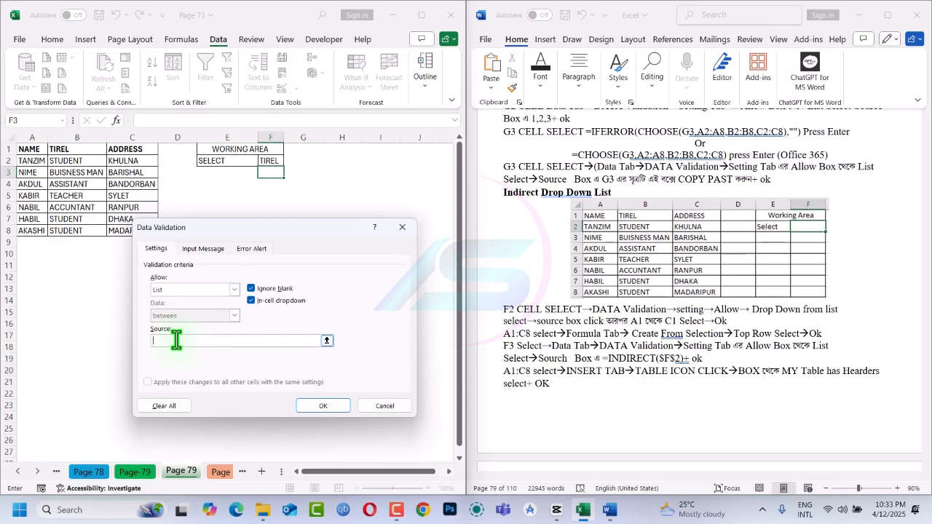
type("in")
type("=")
type("indi")
type("re")
type("ct")
type("(")
left_click(270, 160)
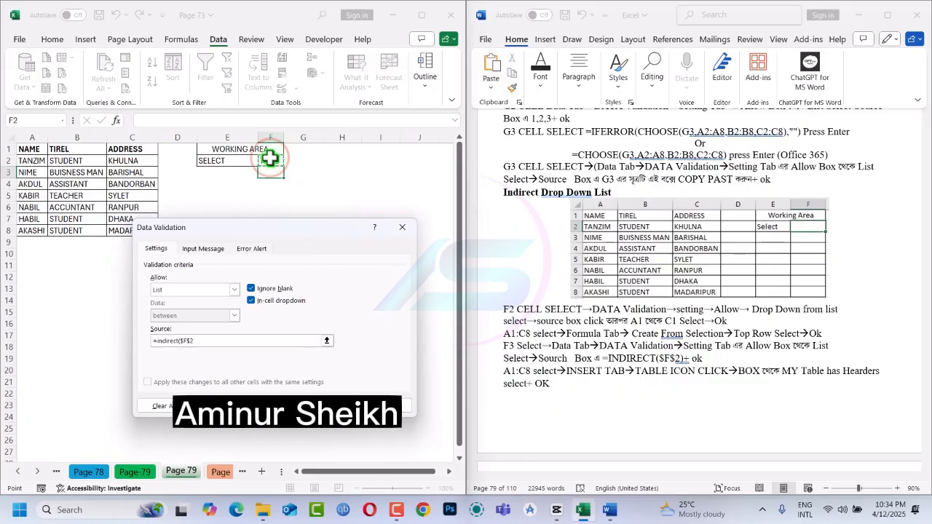
type(")")
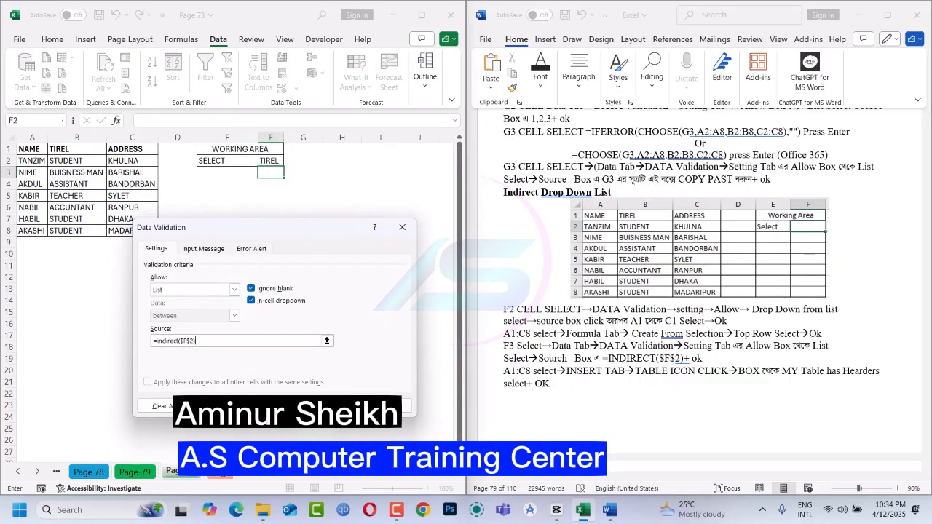
left_click(324, 406)
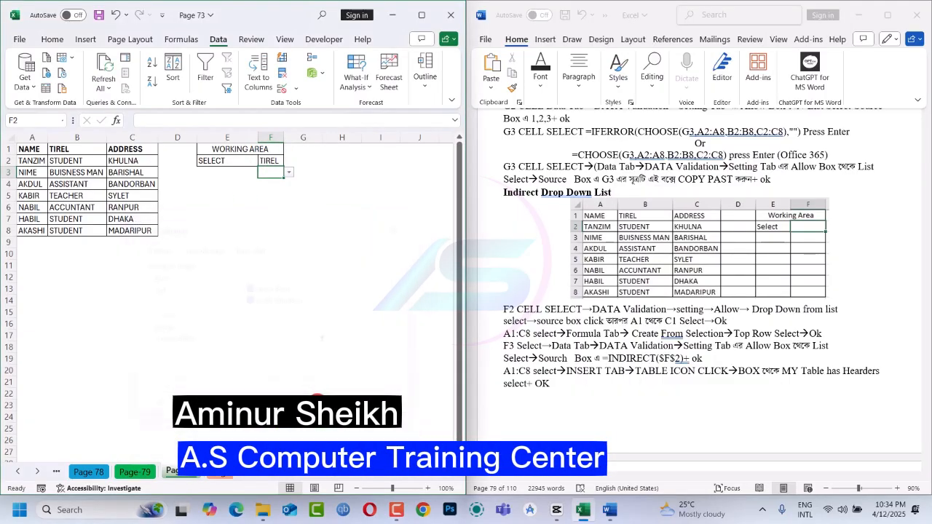
Choose BUISNESS MAN from the drop-down in F3 and autofit column F to its contents.
left_click(290, 176)
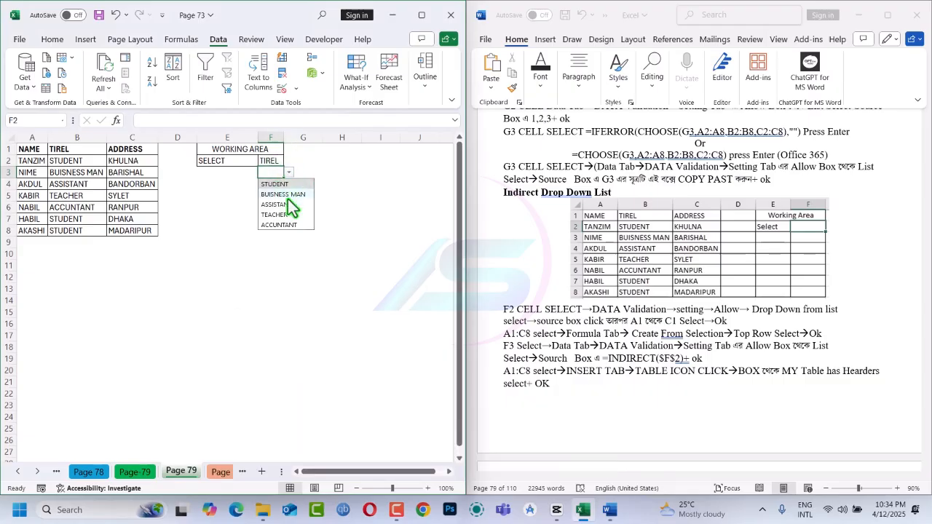
left_click(287, 198)
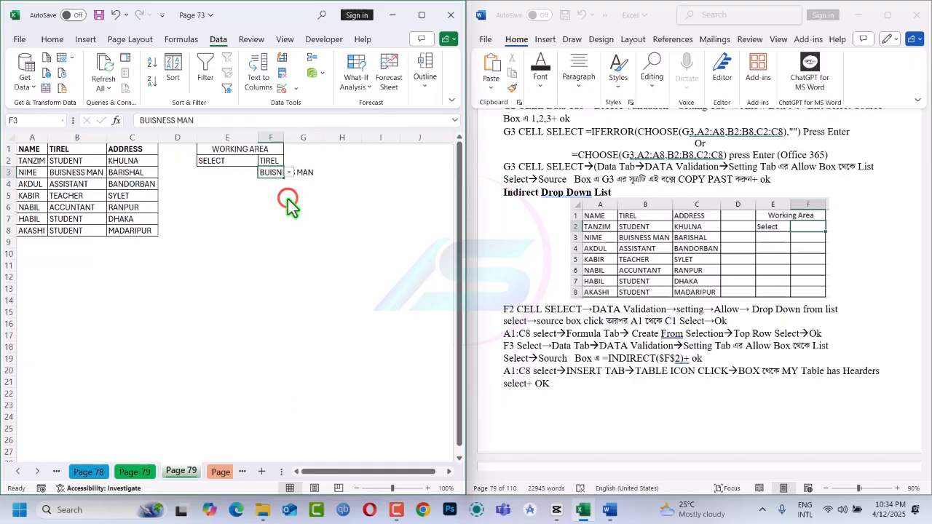
double_click(283, 139)
Try NAME in F2's drop-down, switch the selection to ADDRESS, and select the dependent cell F3.
left_click(288, 161)
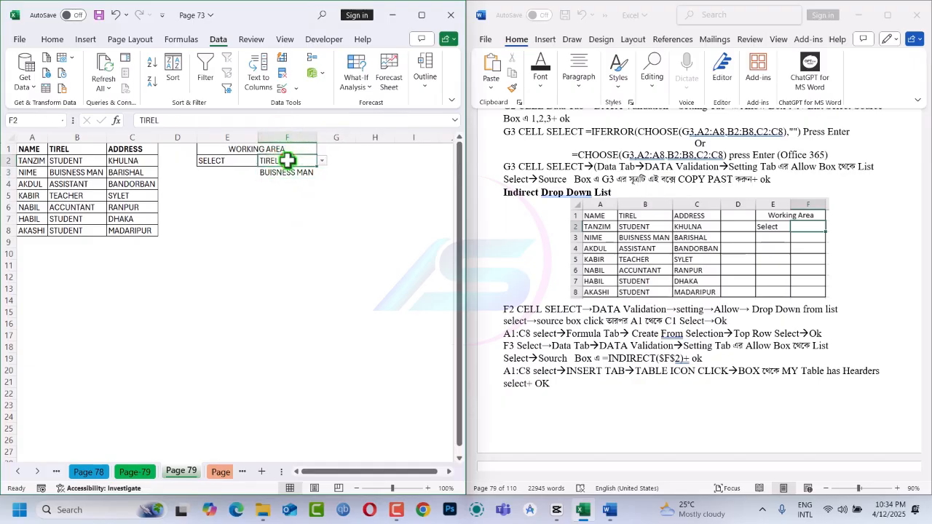
left_click(321, 161)
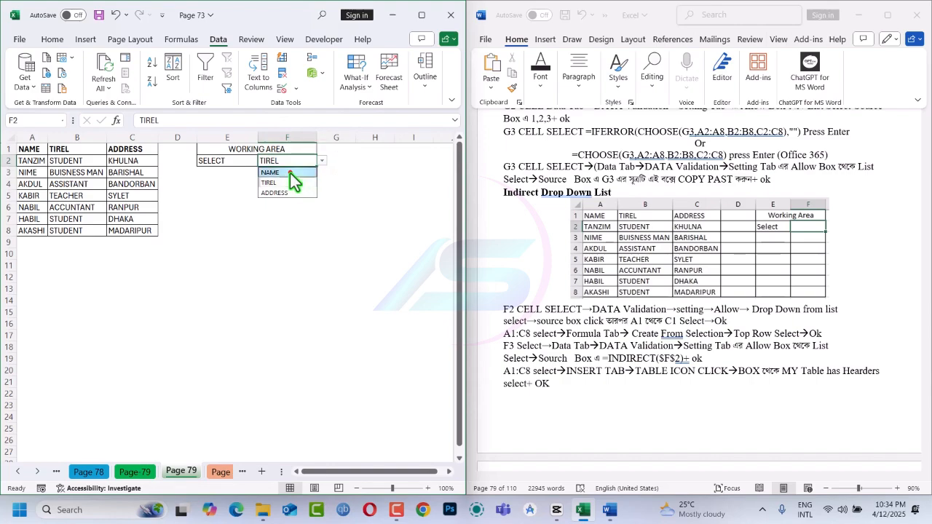
left_click(290, 173)
left_click(322, 164)
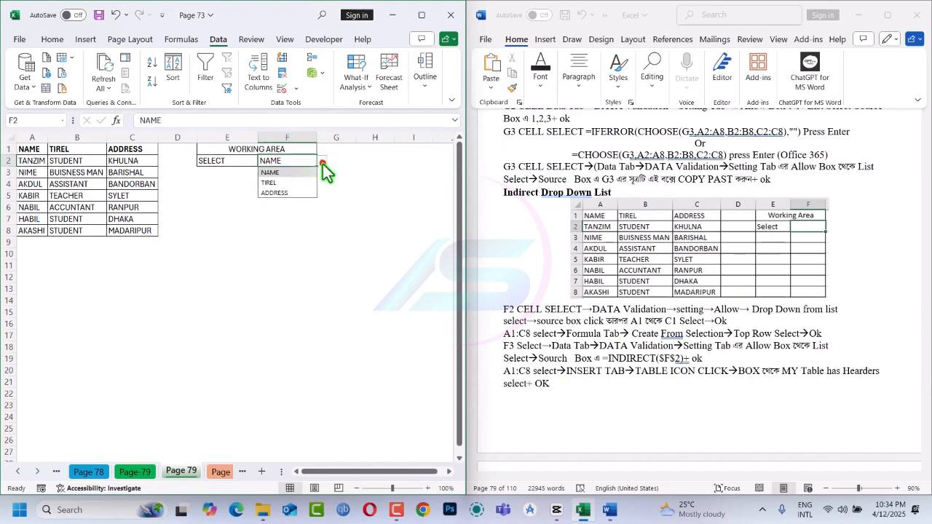
left_click(292, 193)
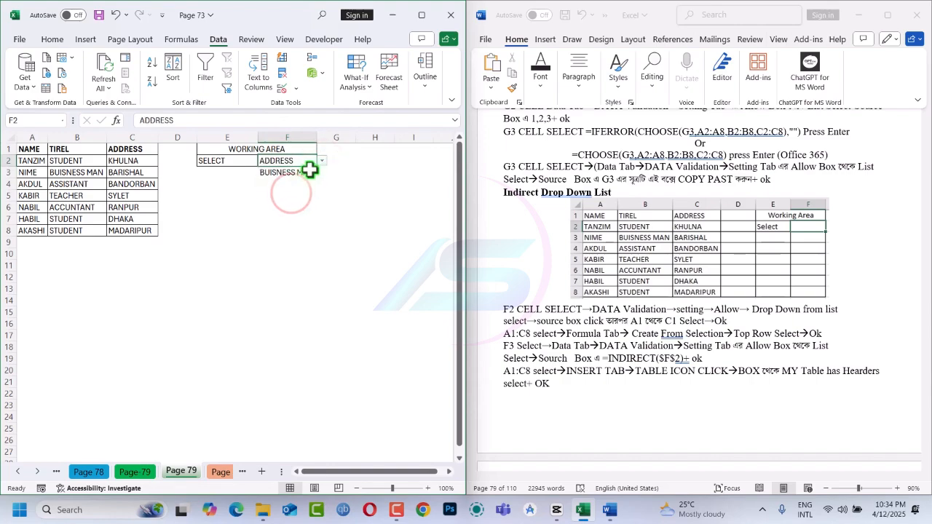
left_click(309, 172)
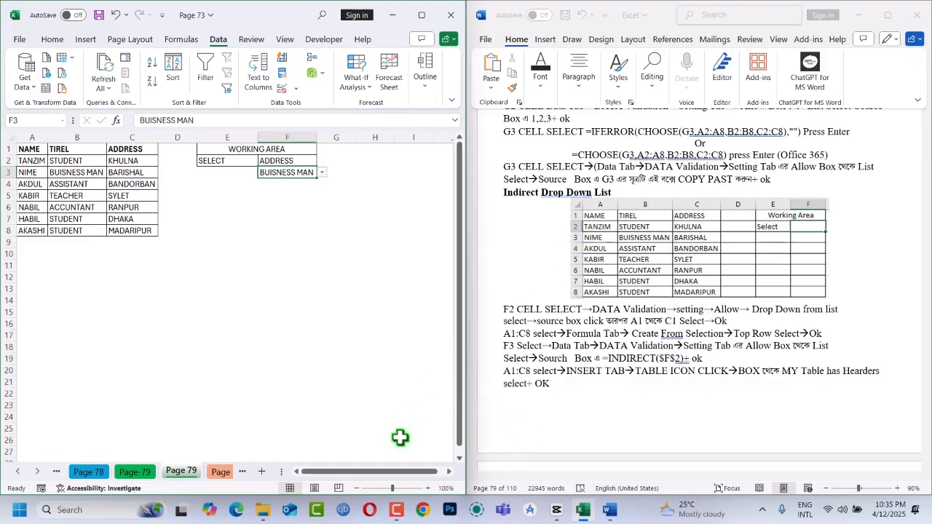
mouse_move(399, 513)
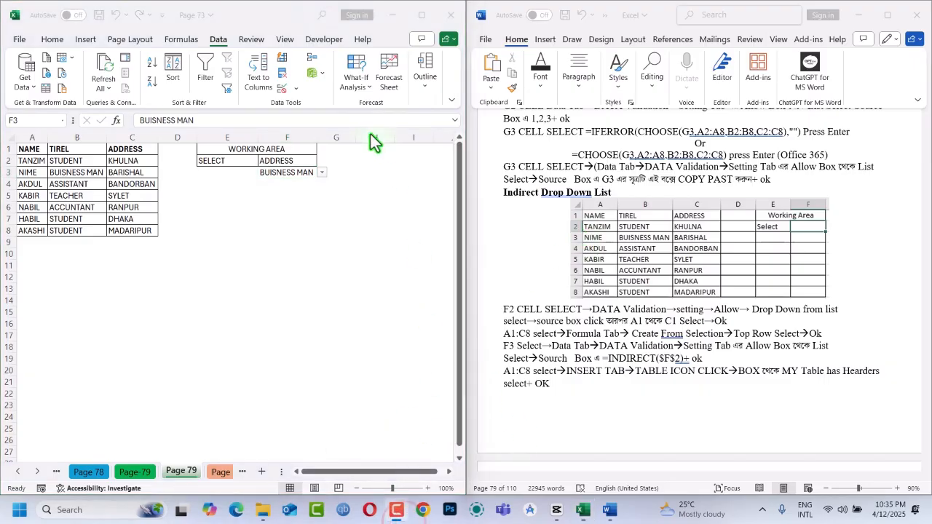